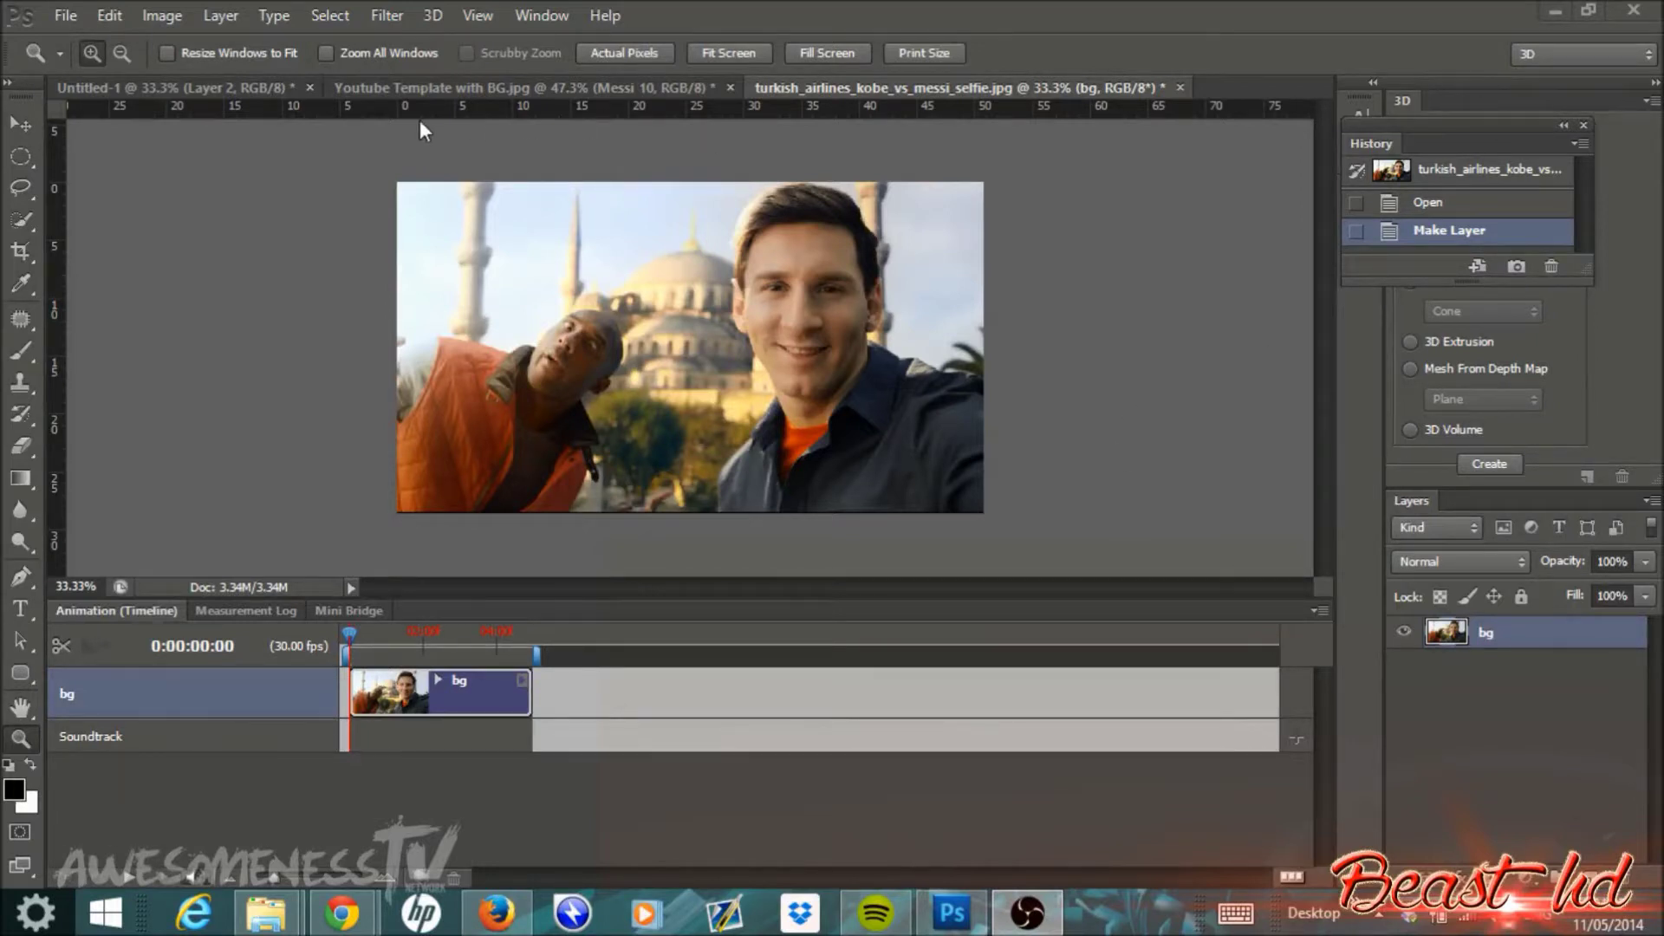
Review the before-and-after comparison in Untitled-1 and the whole Messi 10 banner in the YouTube template document
click(259, 82)
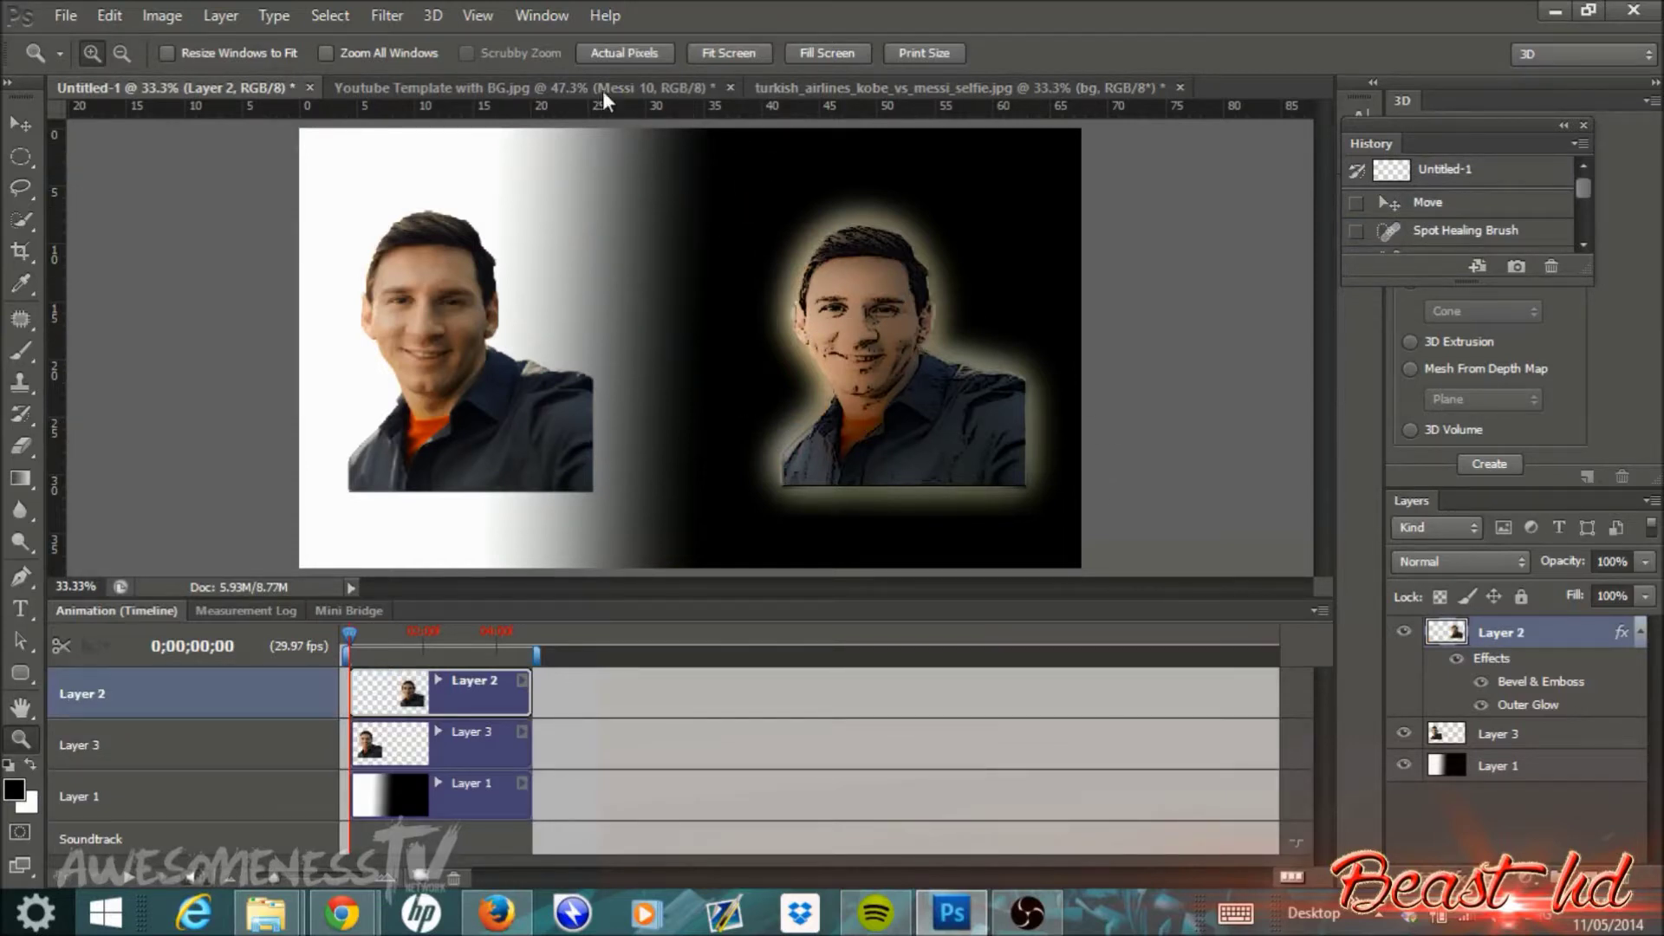
click(567, 86)
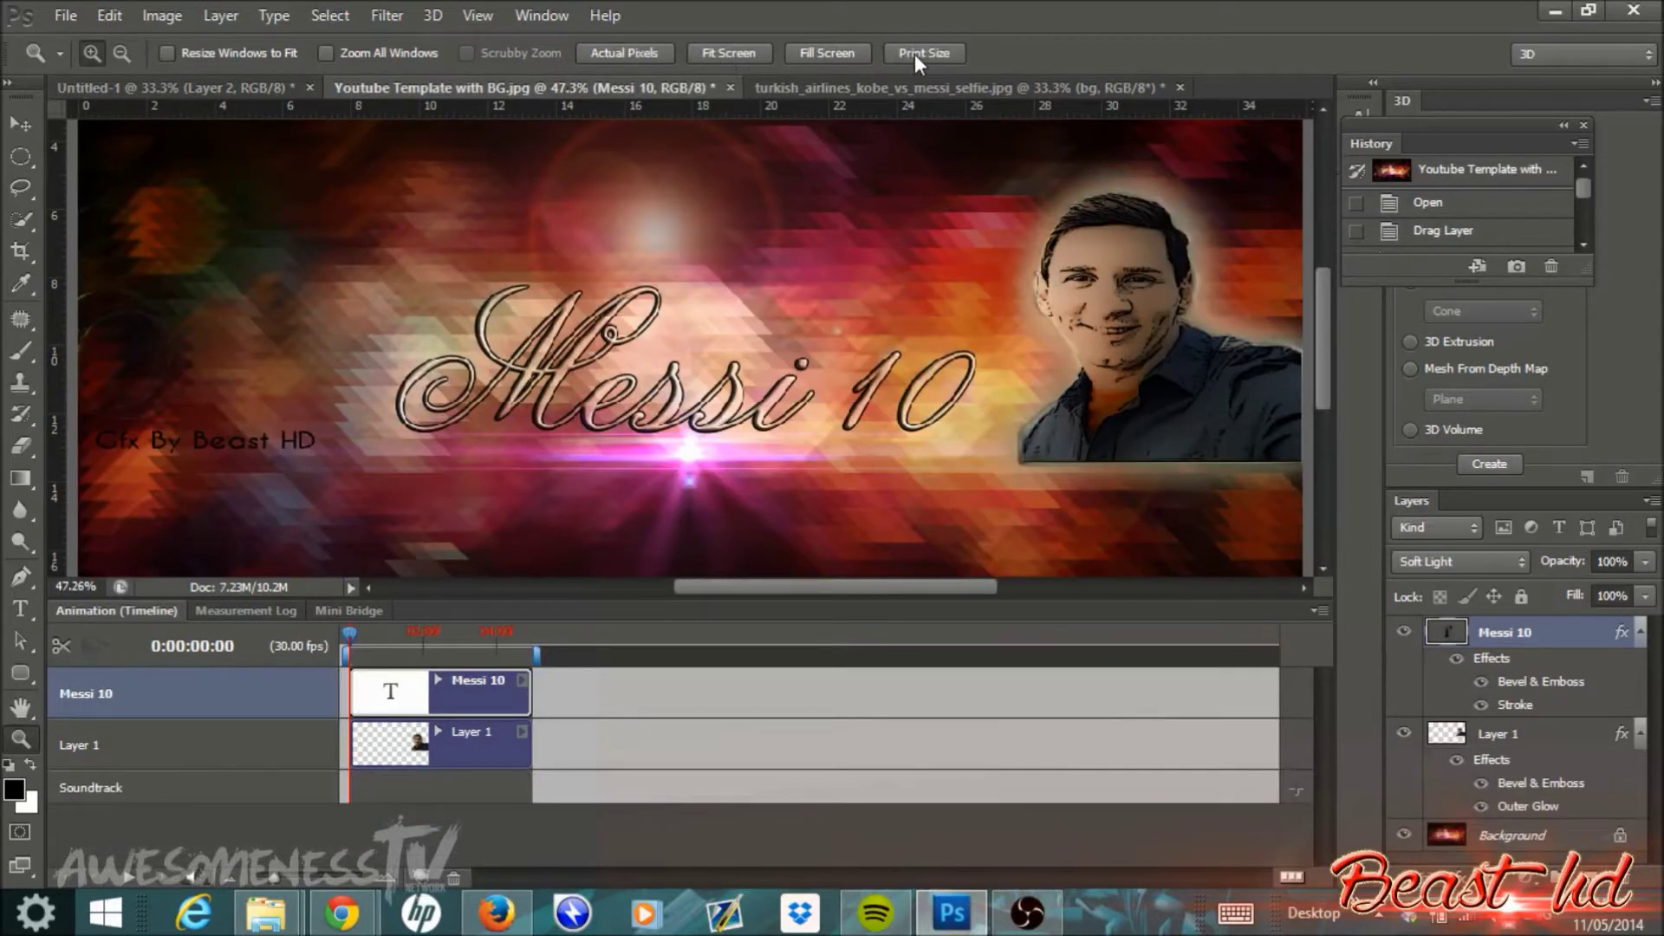
click(741, 52)
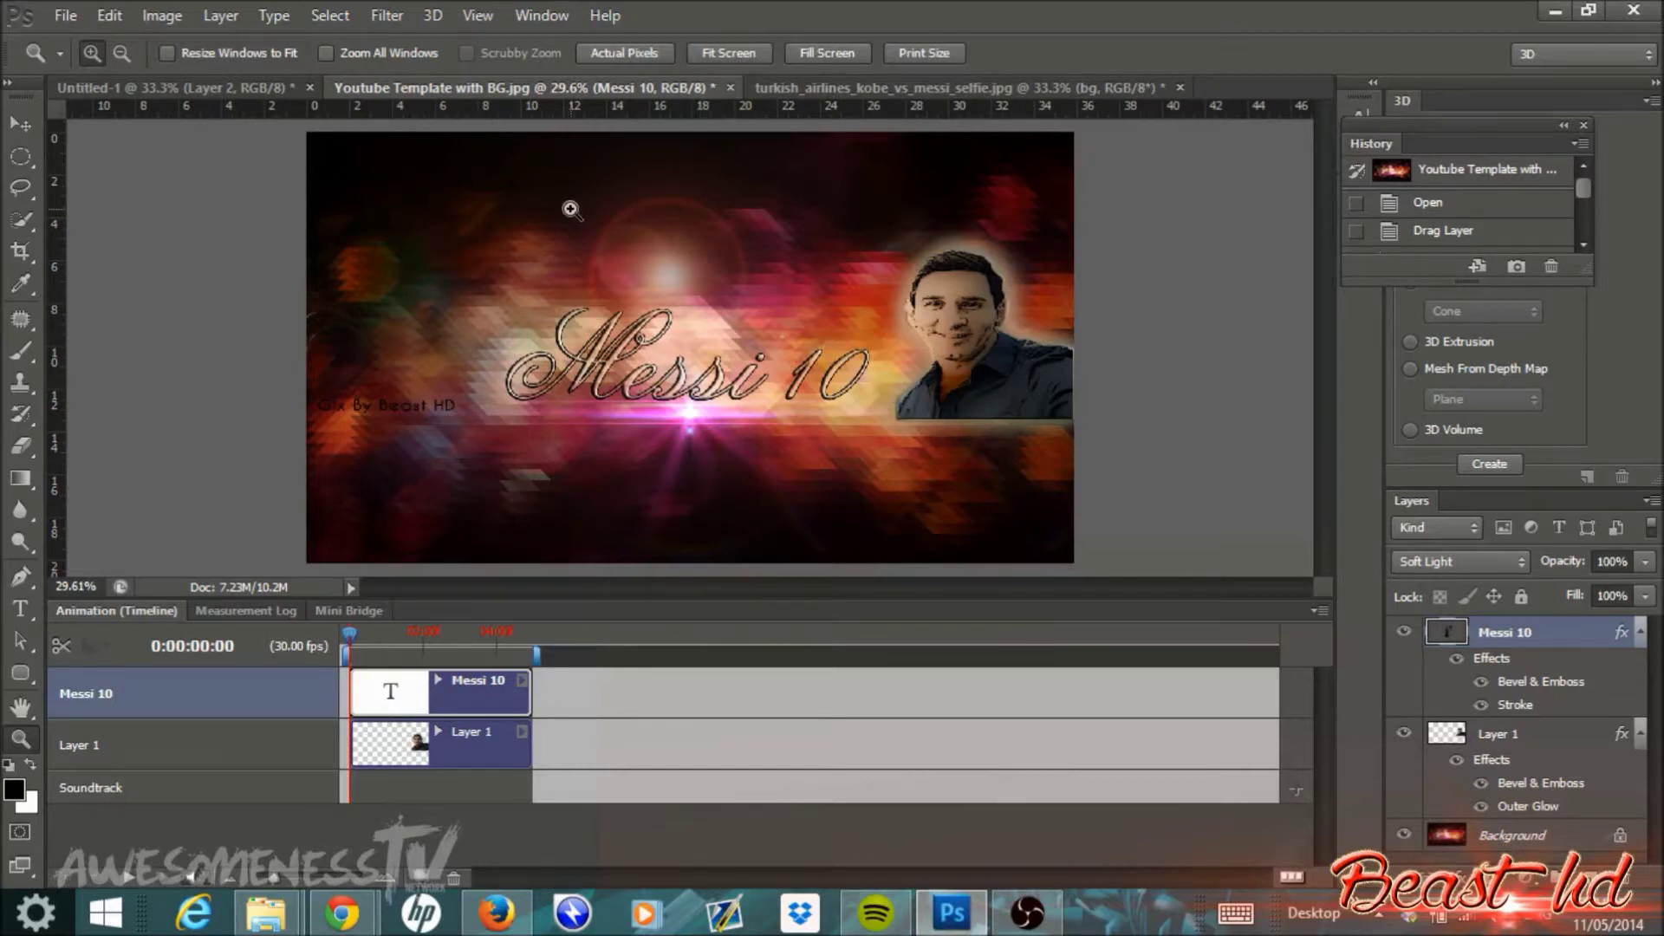
Close turkish_airlines_kobe_vs_messi_selfie.jpg without saving and reopen the original image from the Desktop
click(1181, 88)
click(832, 360)
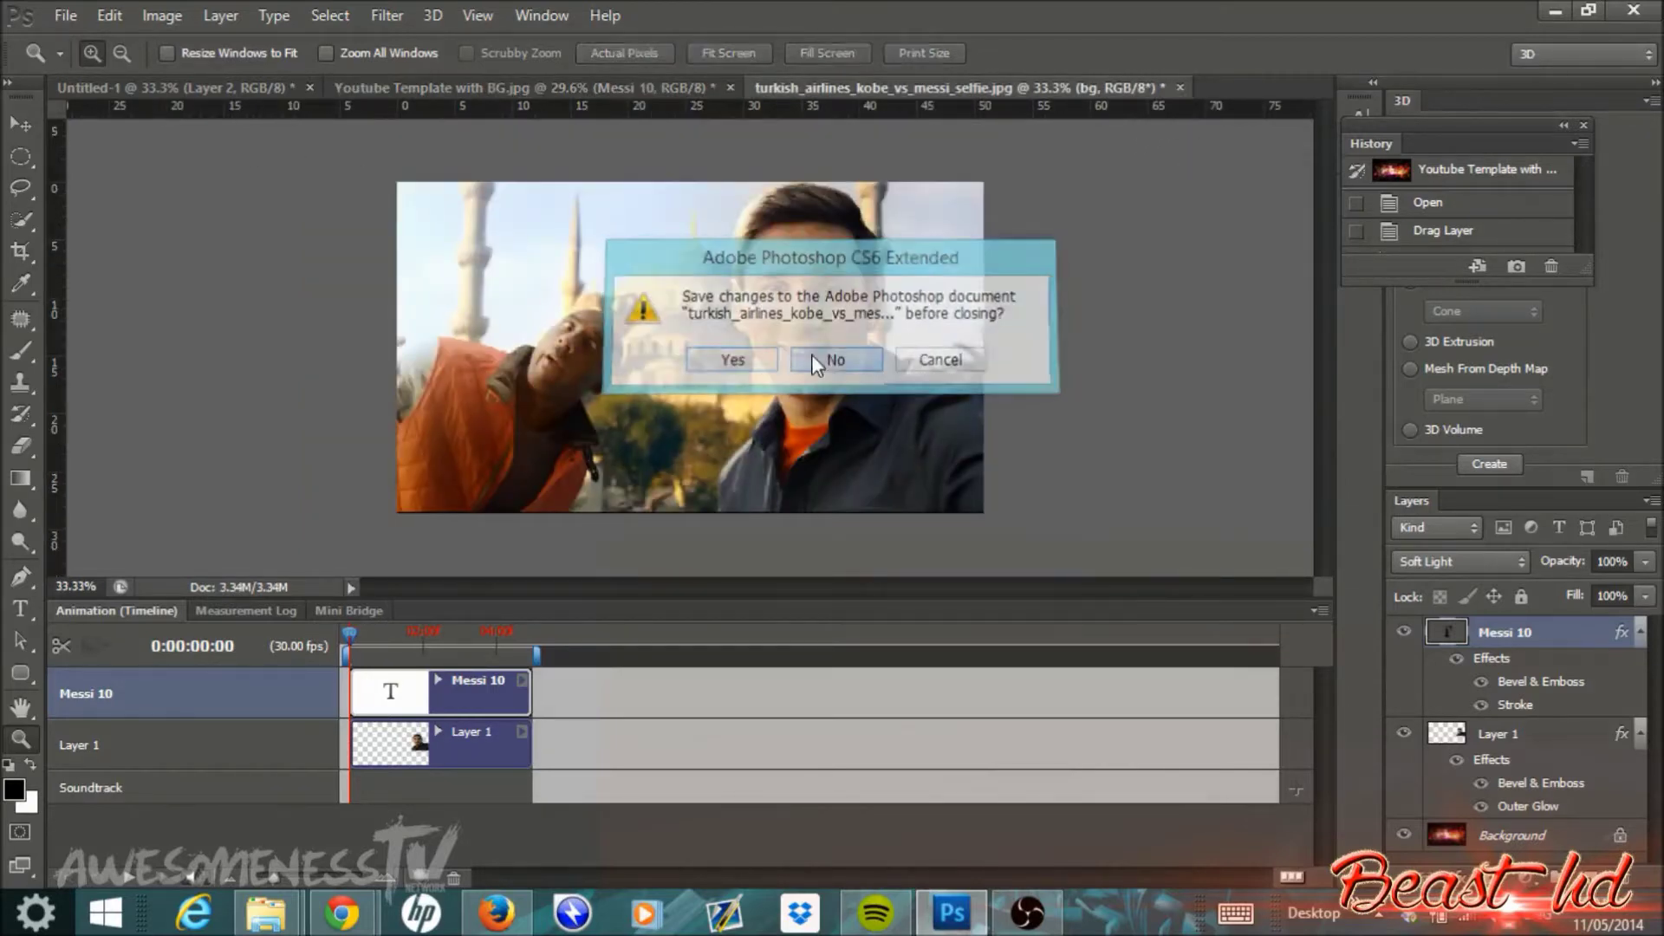
click(66, 18)
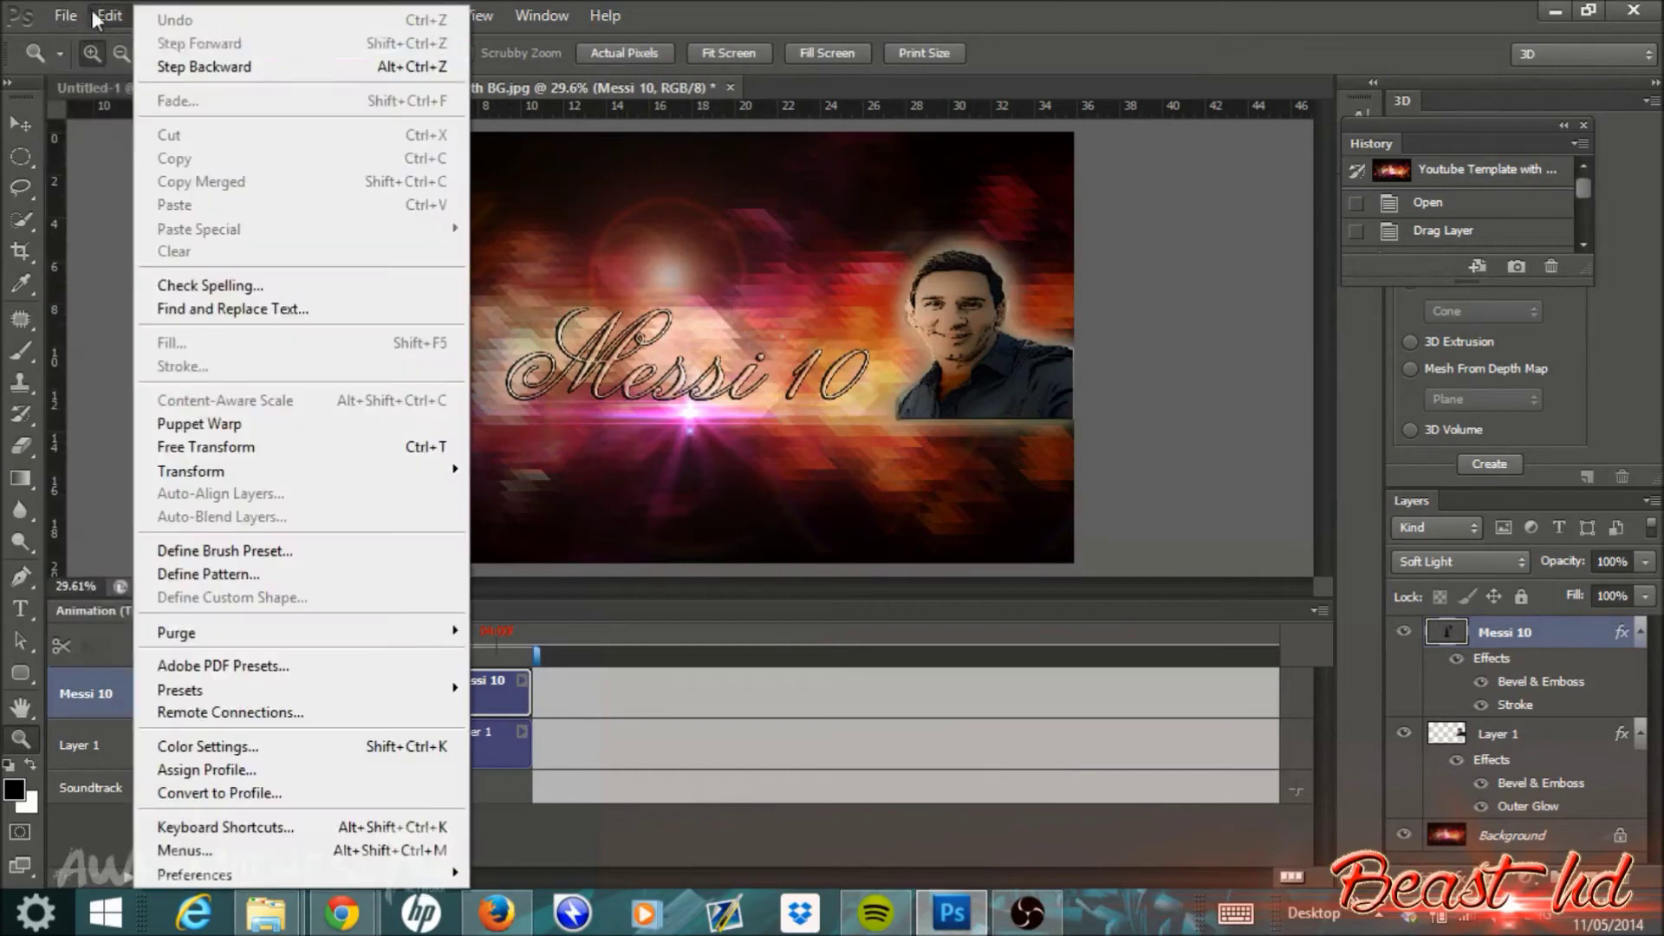
click(92, 65)
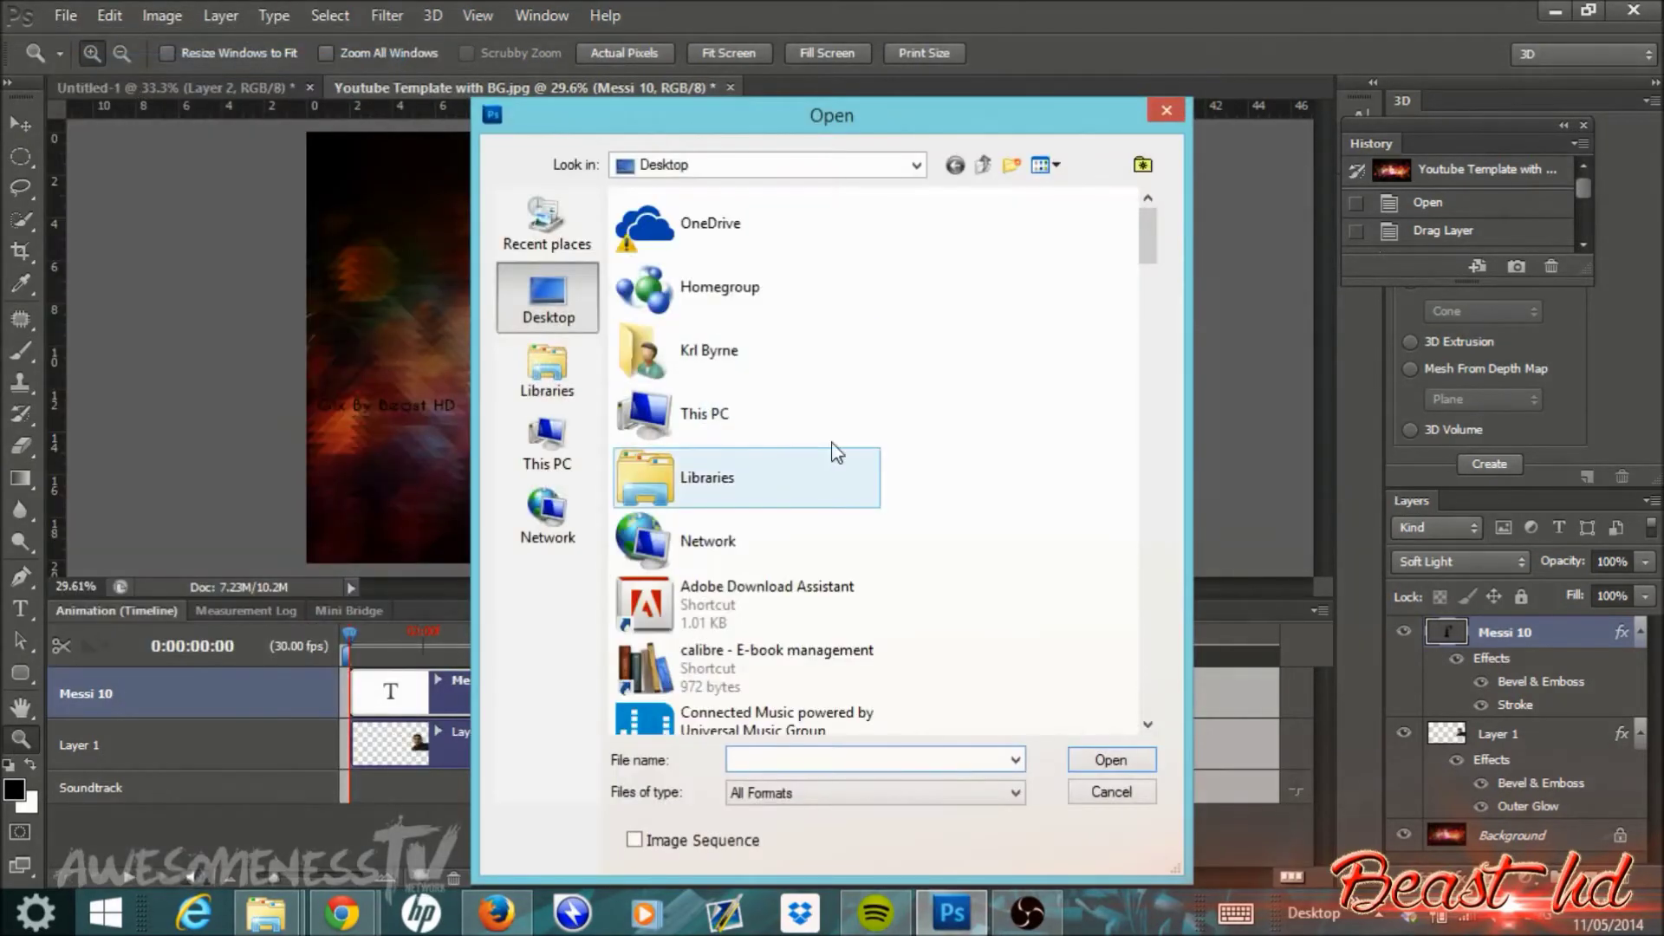
drag(1147, 247, 1103, 639)
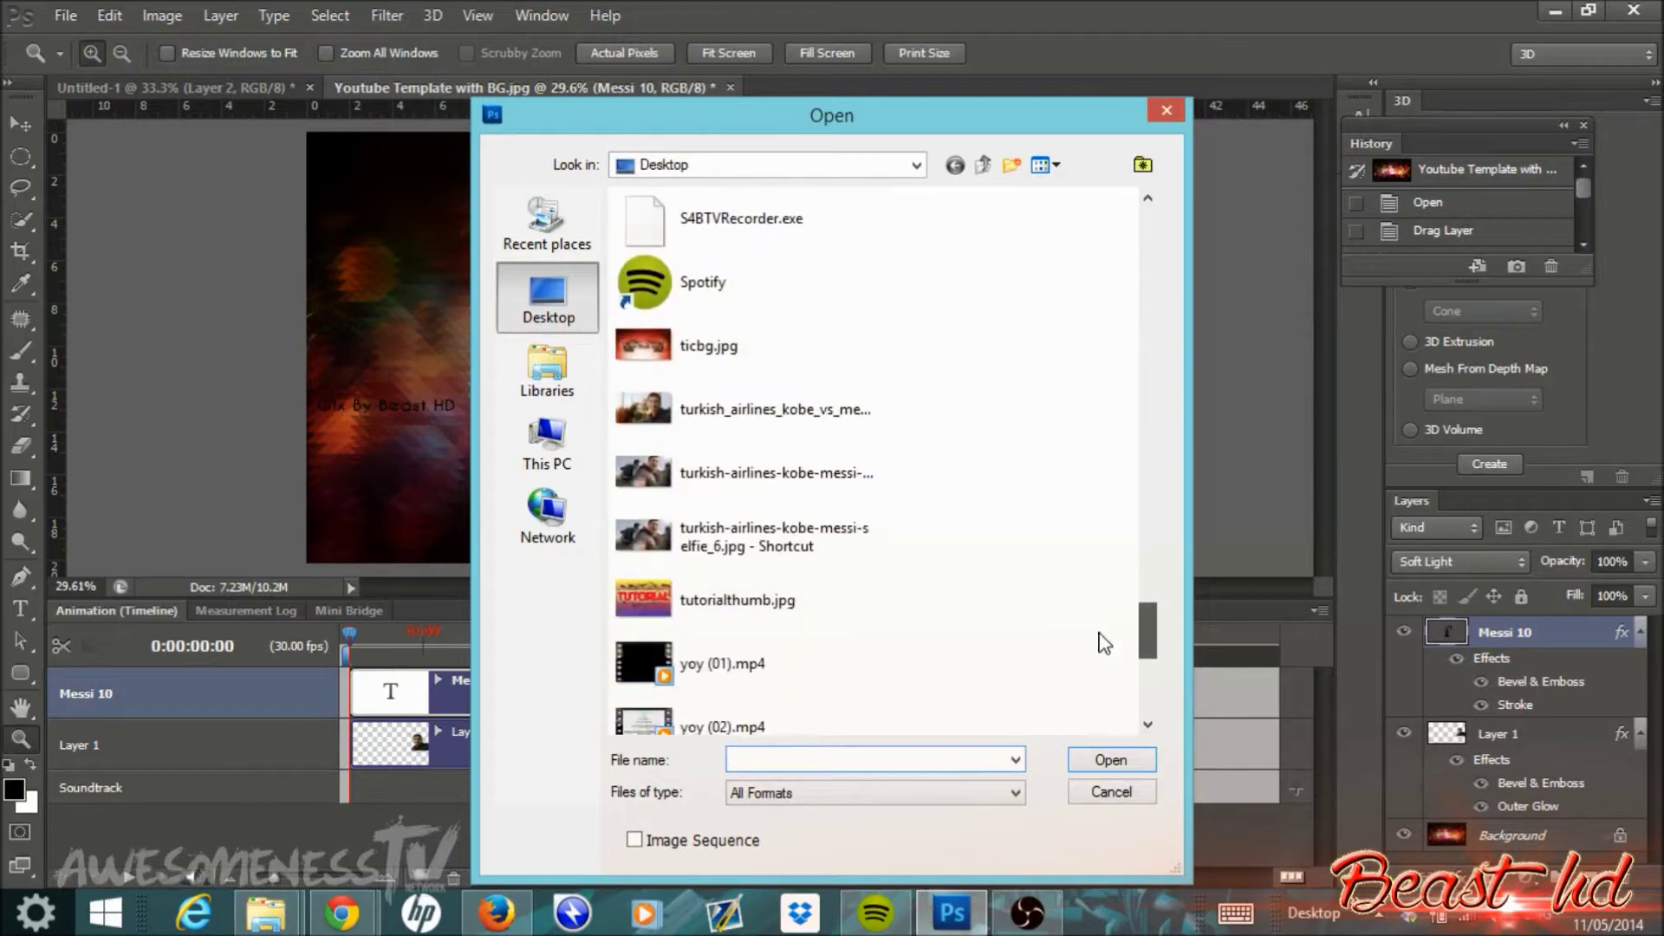
double_click(768, 386)
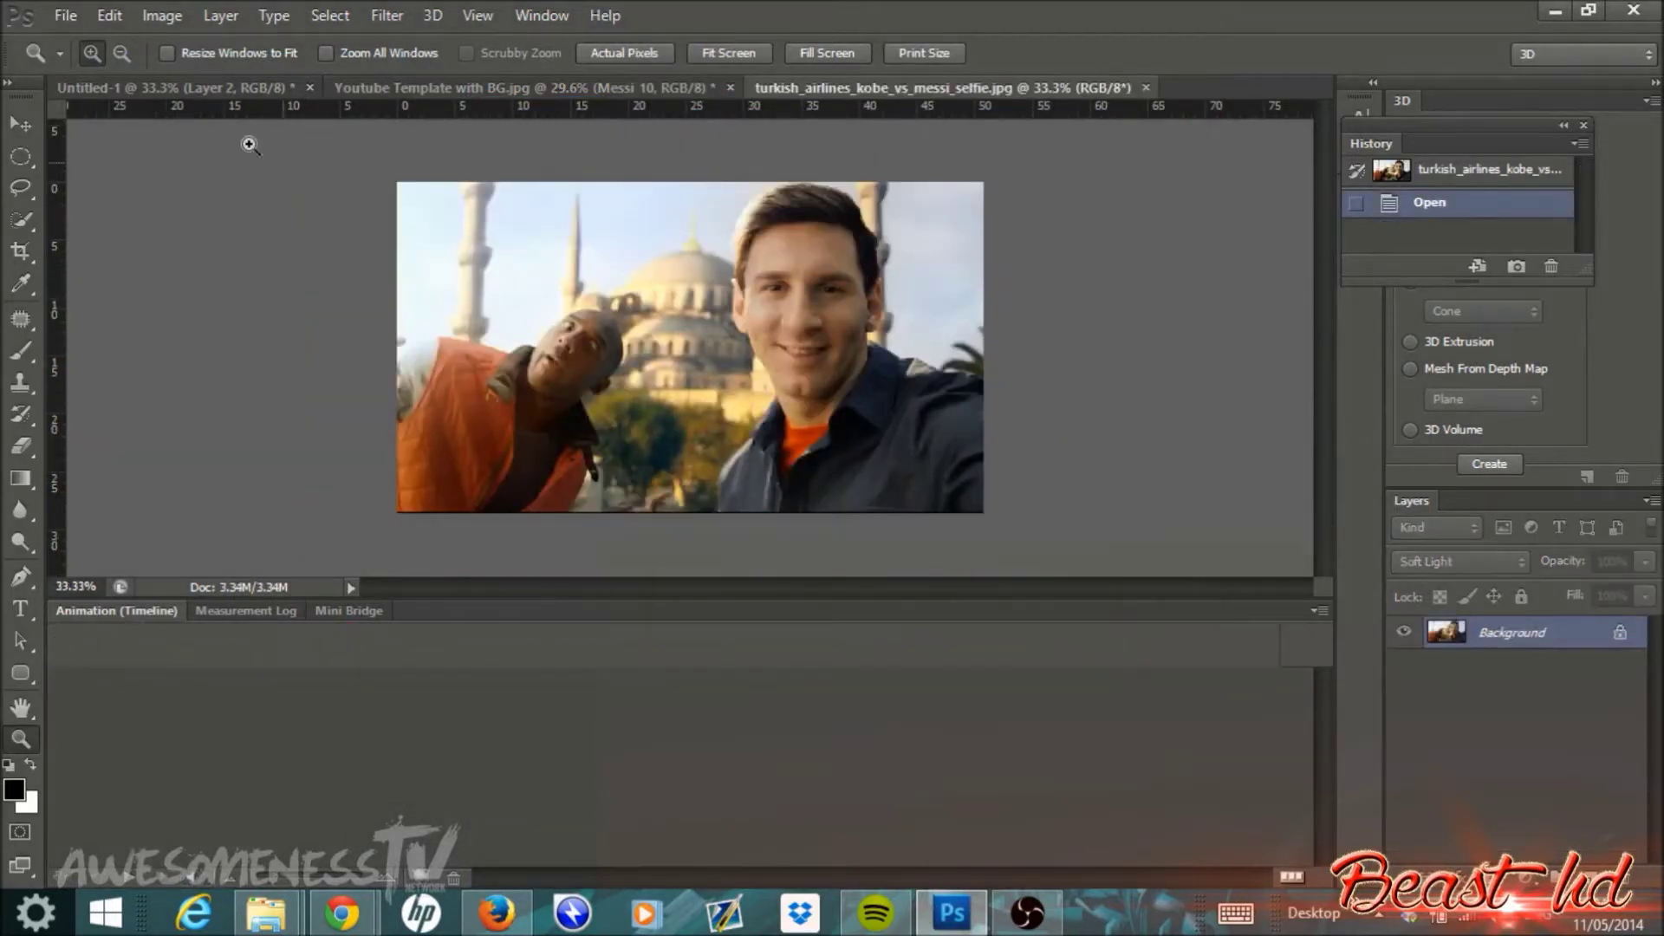
Convert the locked Background into an editable layer, keeping the default name and settings
click(20, 126)
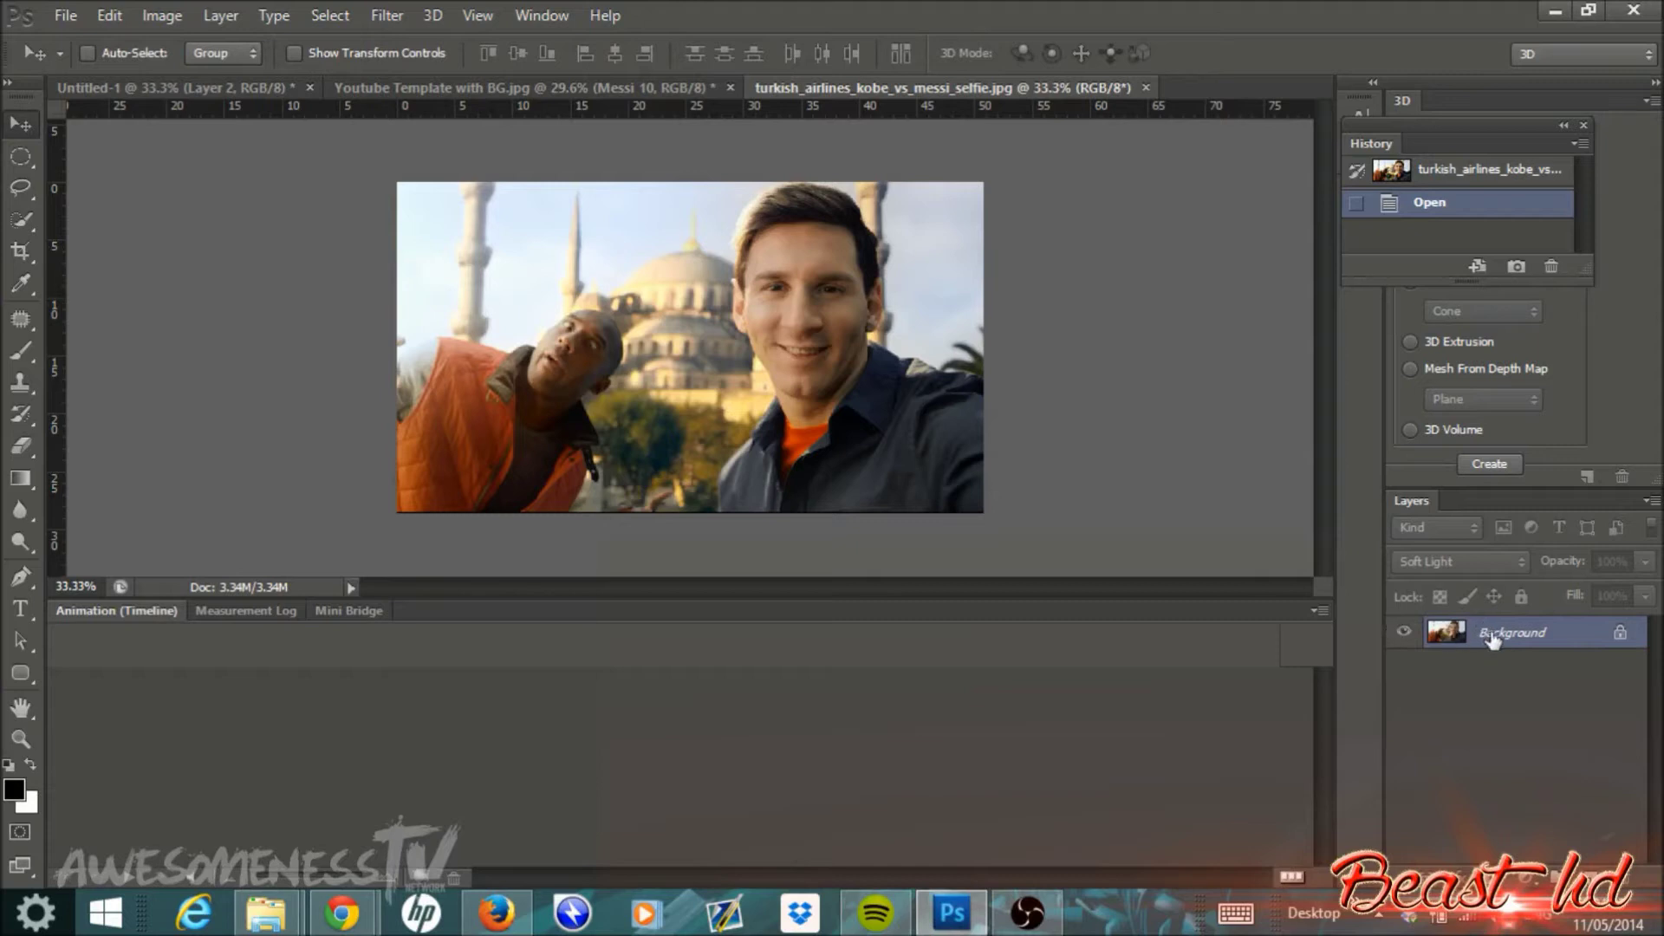
double_click(1582, 639)
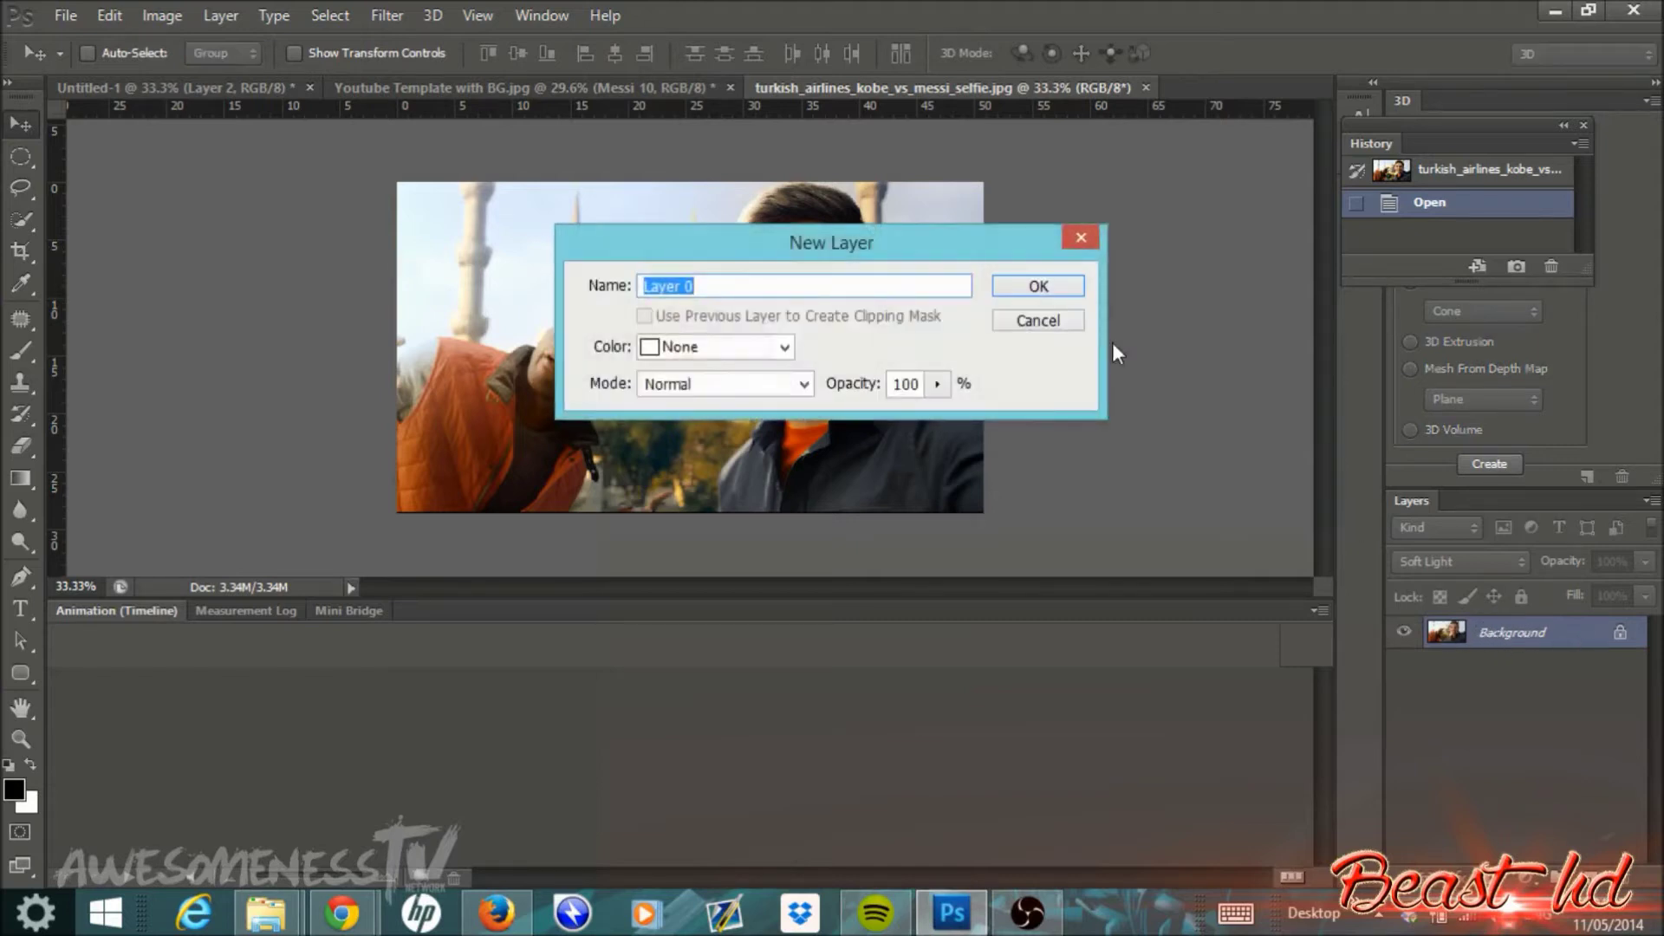
click(1051, 283)
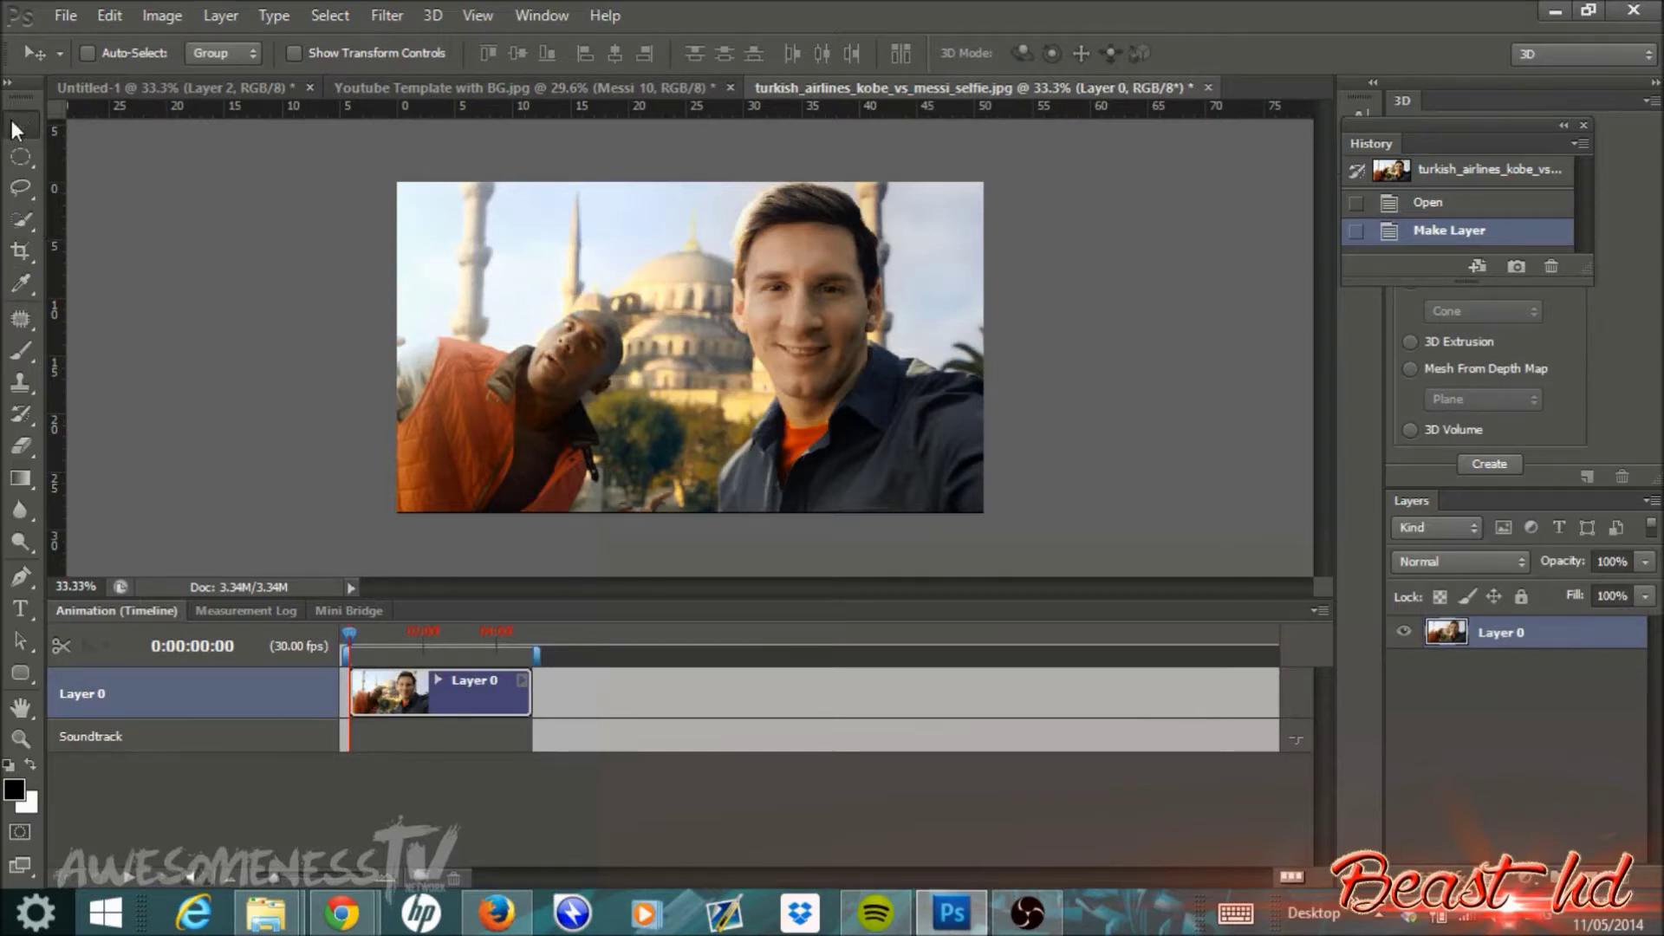
Select the scenery and the other man left of the smiling man using Quick Selection with a 175 px brush, and delete them
click(23, 224)
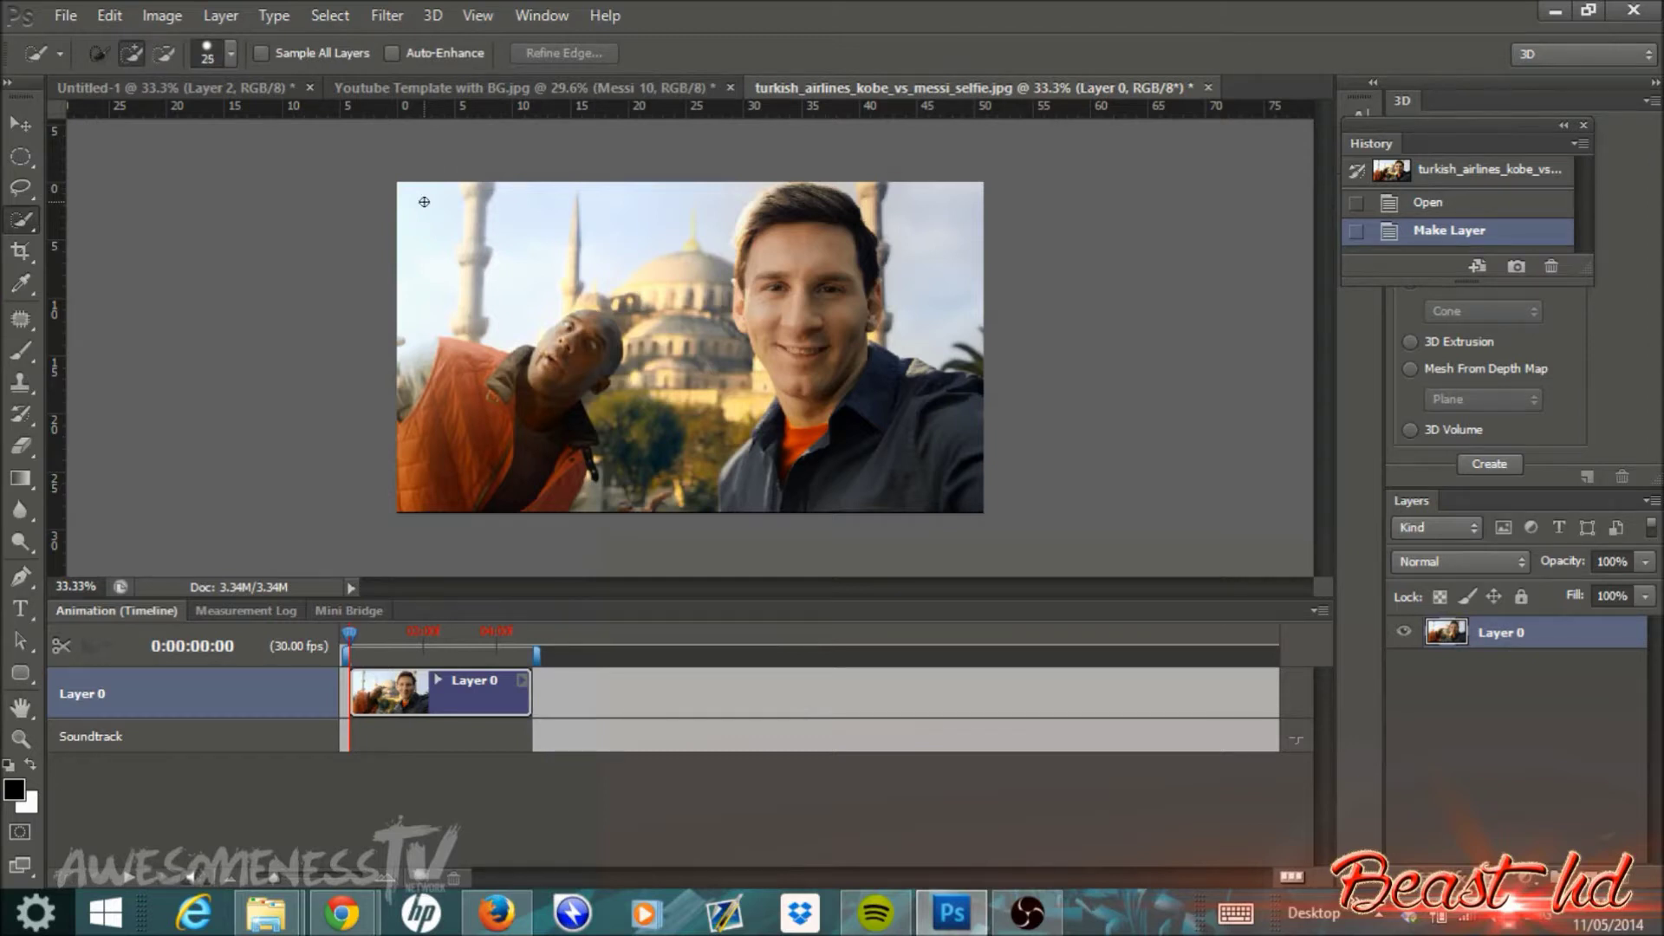
key(bracketright)
key(bracketright)
key(bracketright)
key(bracketright)
key(bracketright)
key(bracketright)
key(bracketright)
key(bracketright)
mouse_move(418, 200)
mouse_down()
mouse_move(562, 427)
mouse_move(631, 475)
mouse_move(649, 465)
mouse_move(667, 340)
mouse_move(645, 264)
mouse_up()
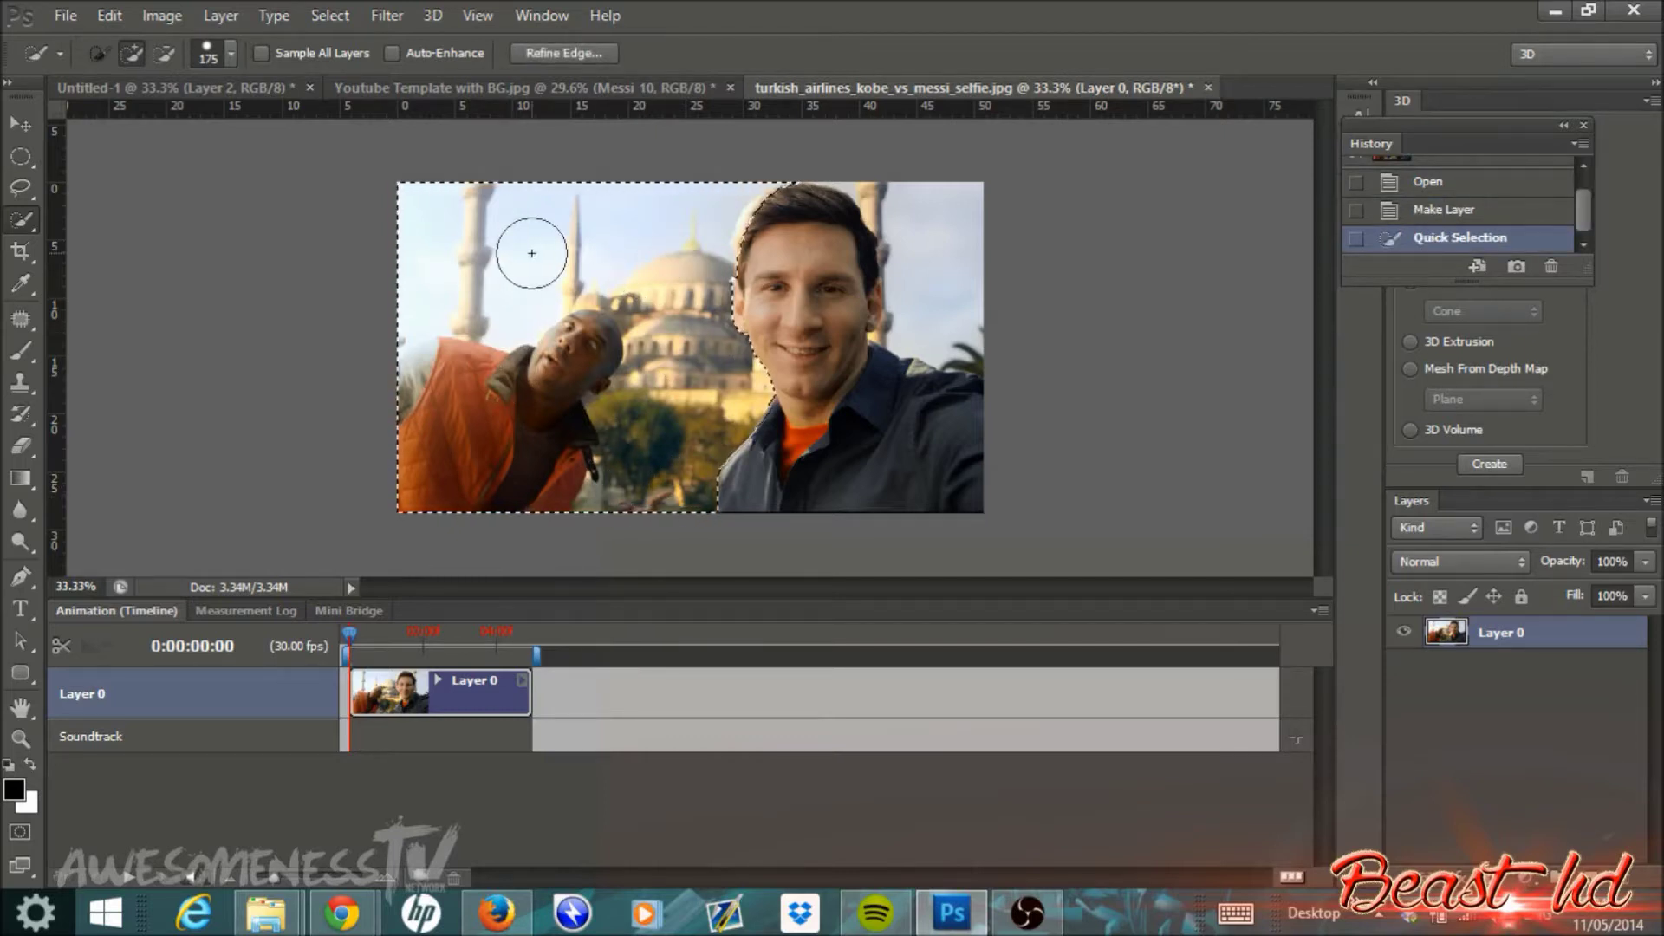
key(Delete)
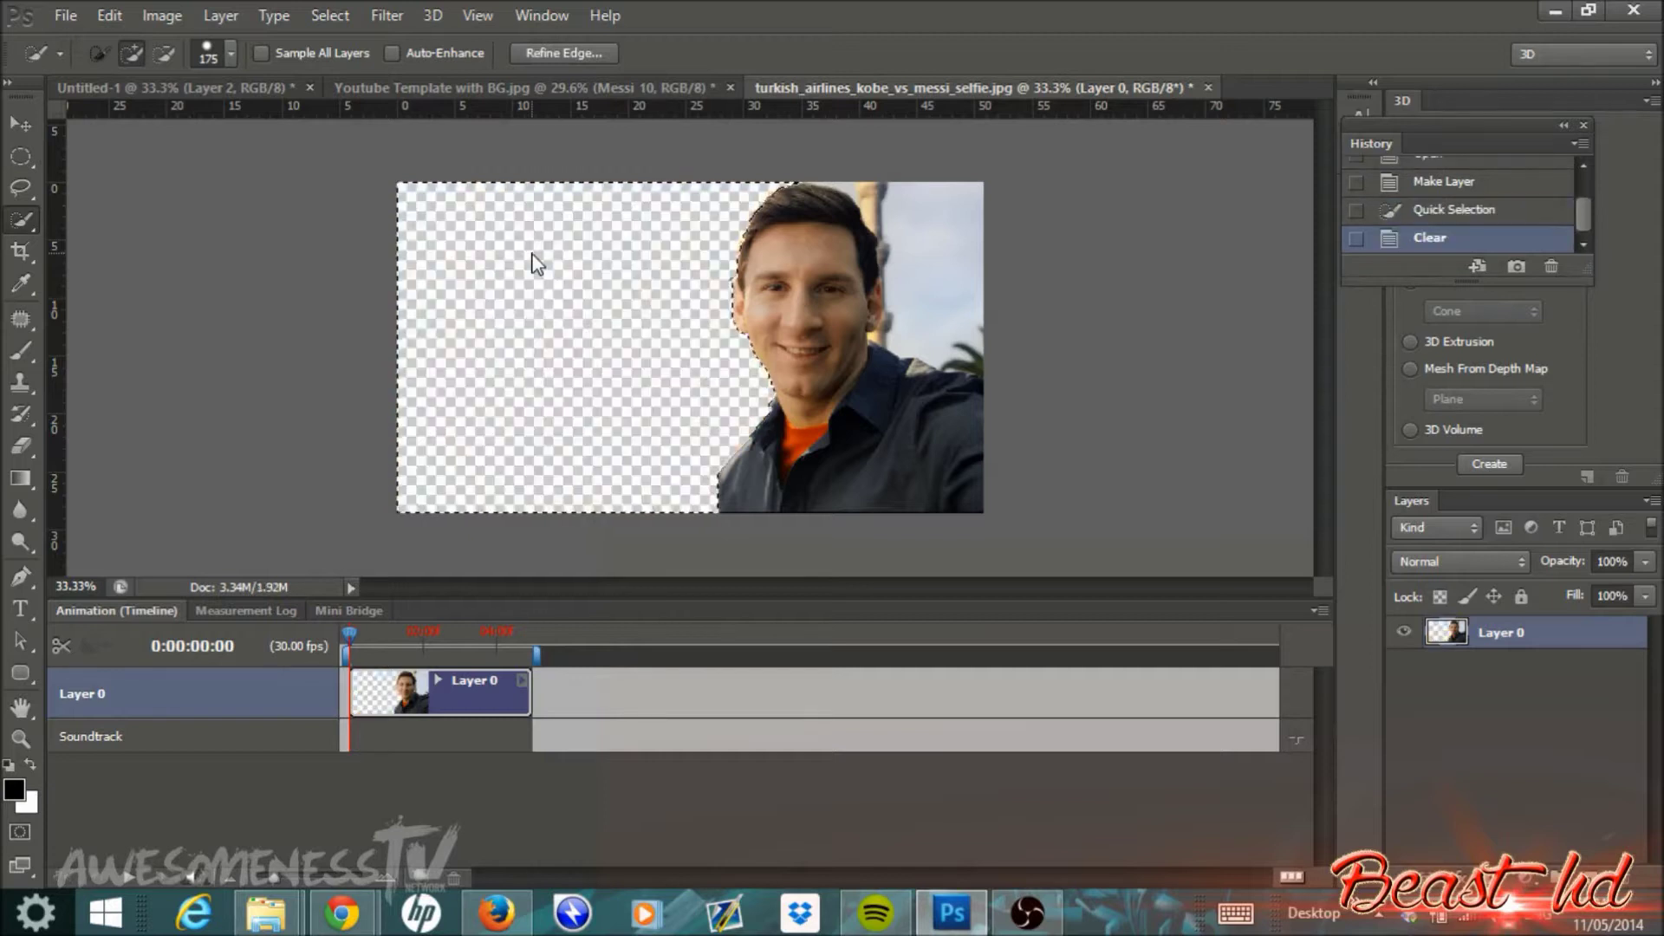
Quick-select and delete the sky and tower to the right of the smiling man, and clear the selection
mouse_move(959, 186)
mouse_down()
mouse_move(966, 270)
mouse_move(945, 279)
mouse_move(898, 164)
mouse_move(936, 208)
mouse_up()
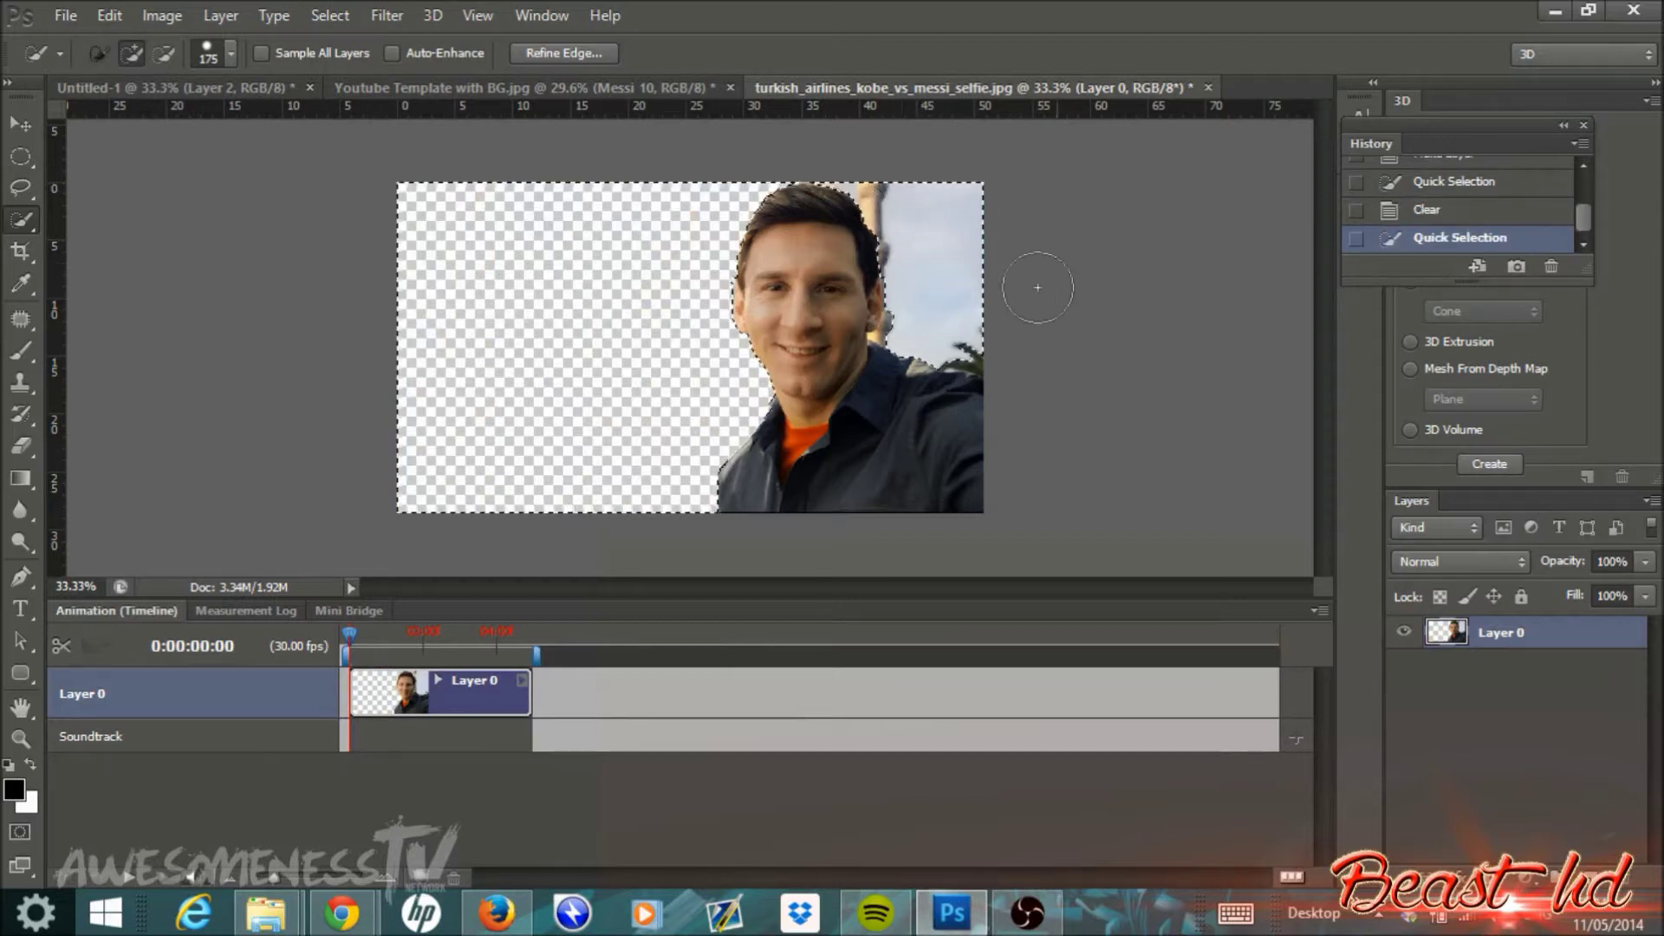
key(Delete)
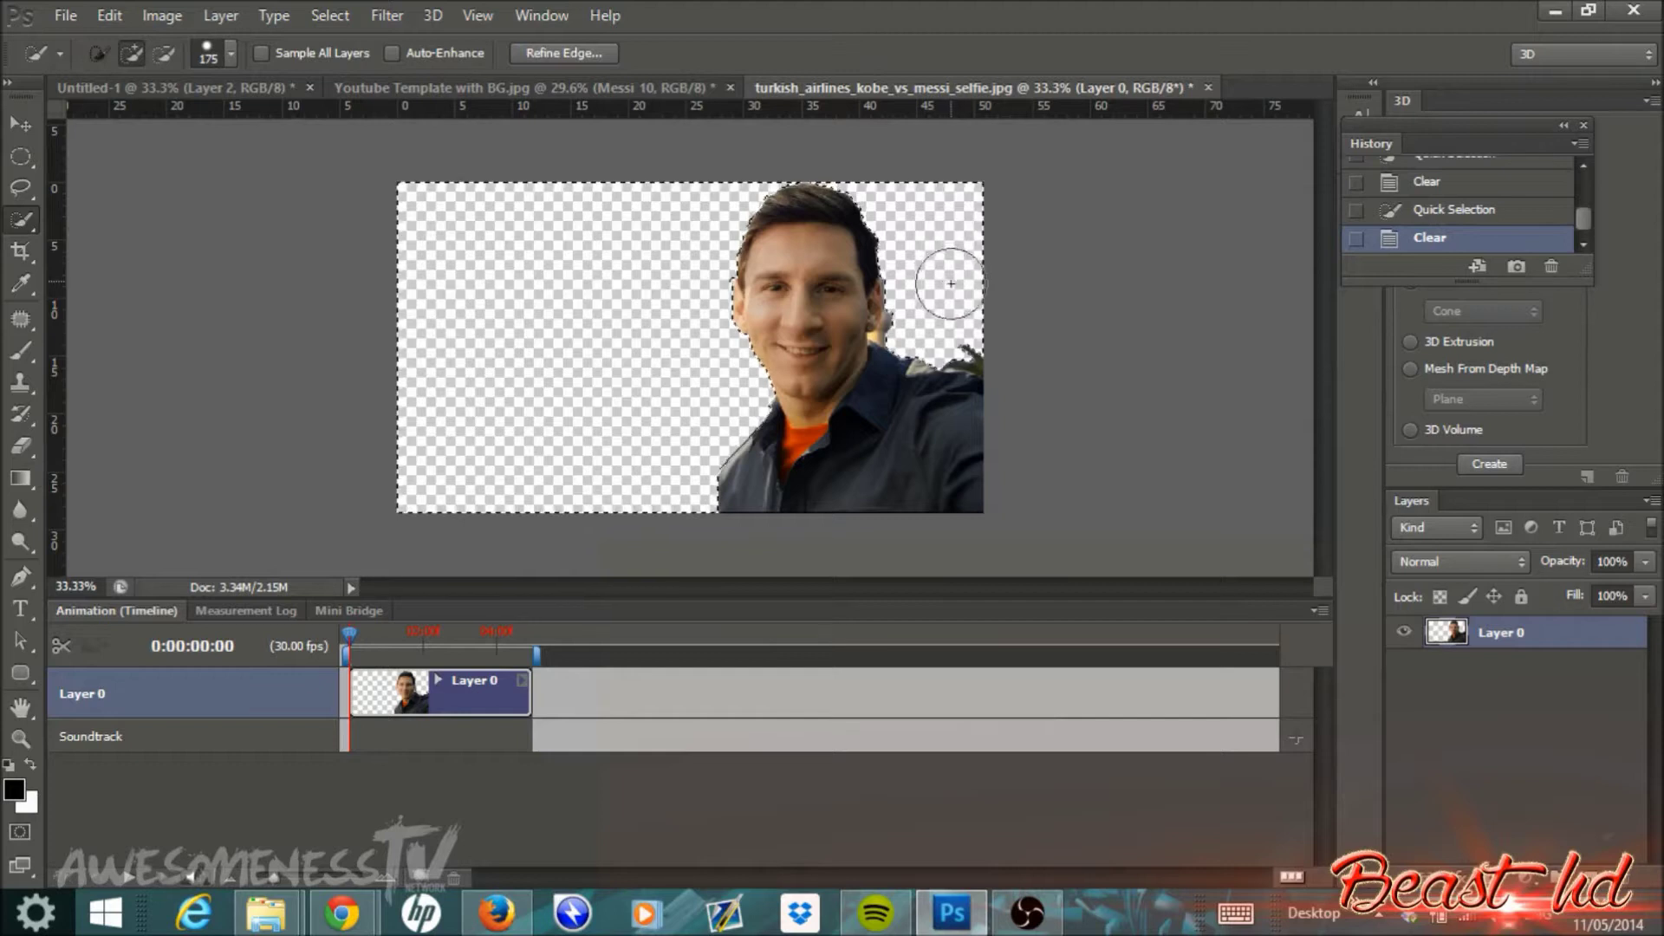
key(ctrl+d)
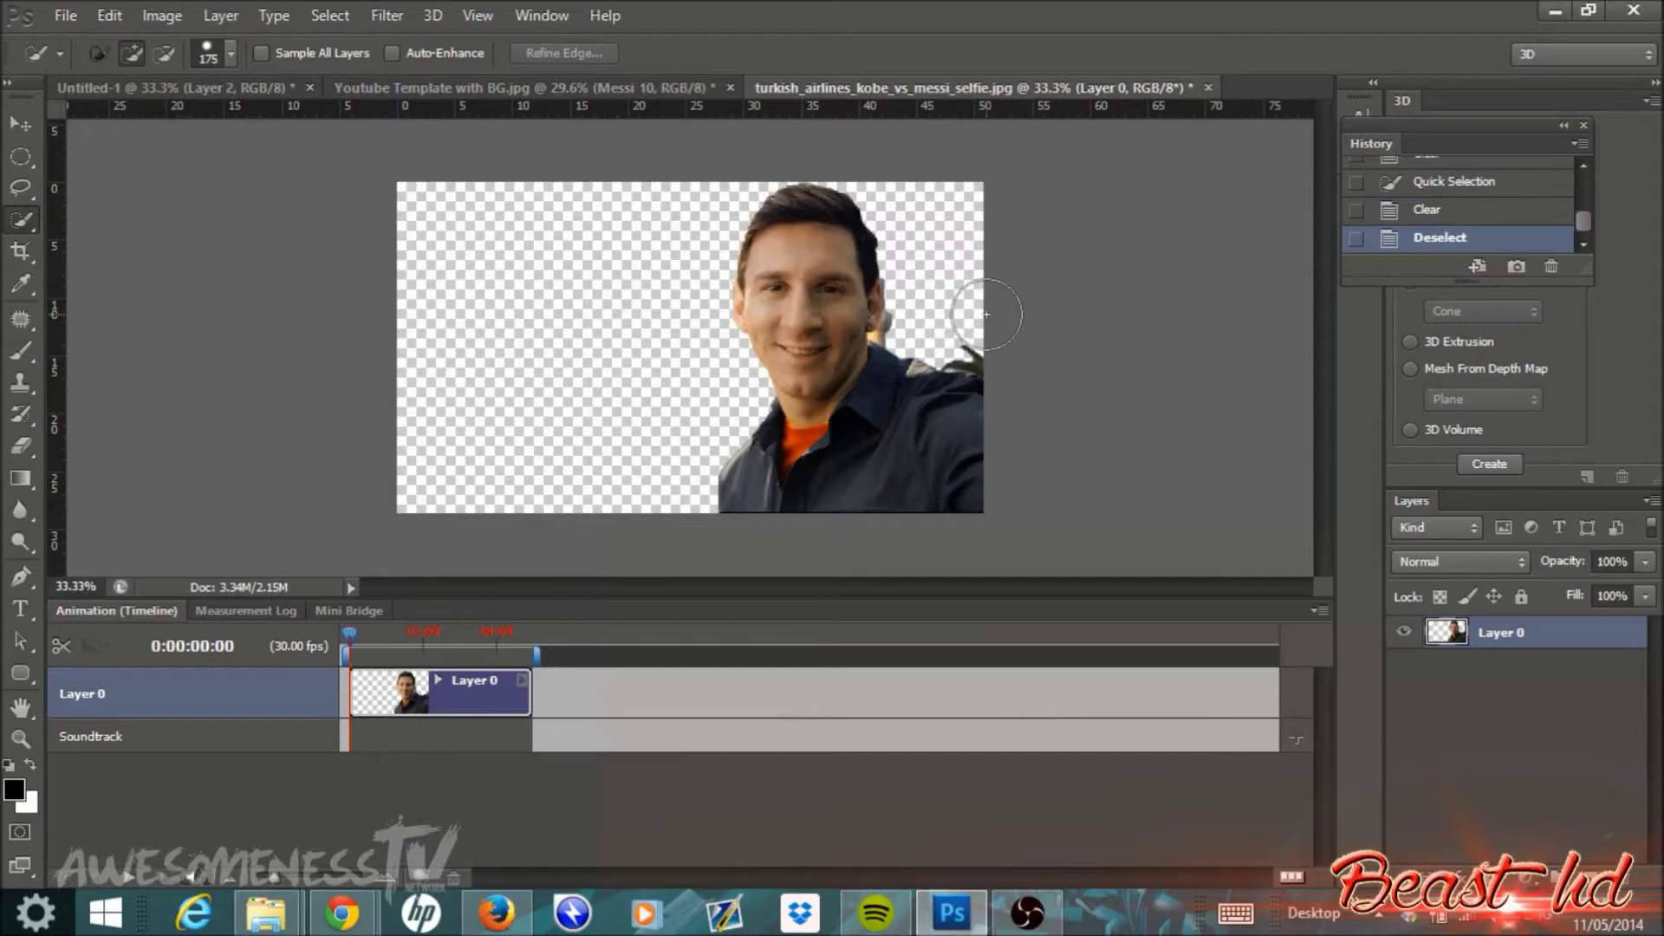
Remove the leftover background beside the ear and the plant above the shoulder using a 10 px Quick Selection brush, and deselect
key(ctrl+alt+0)
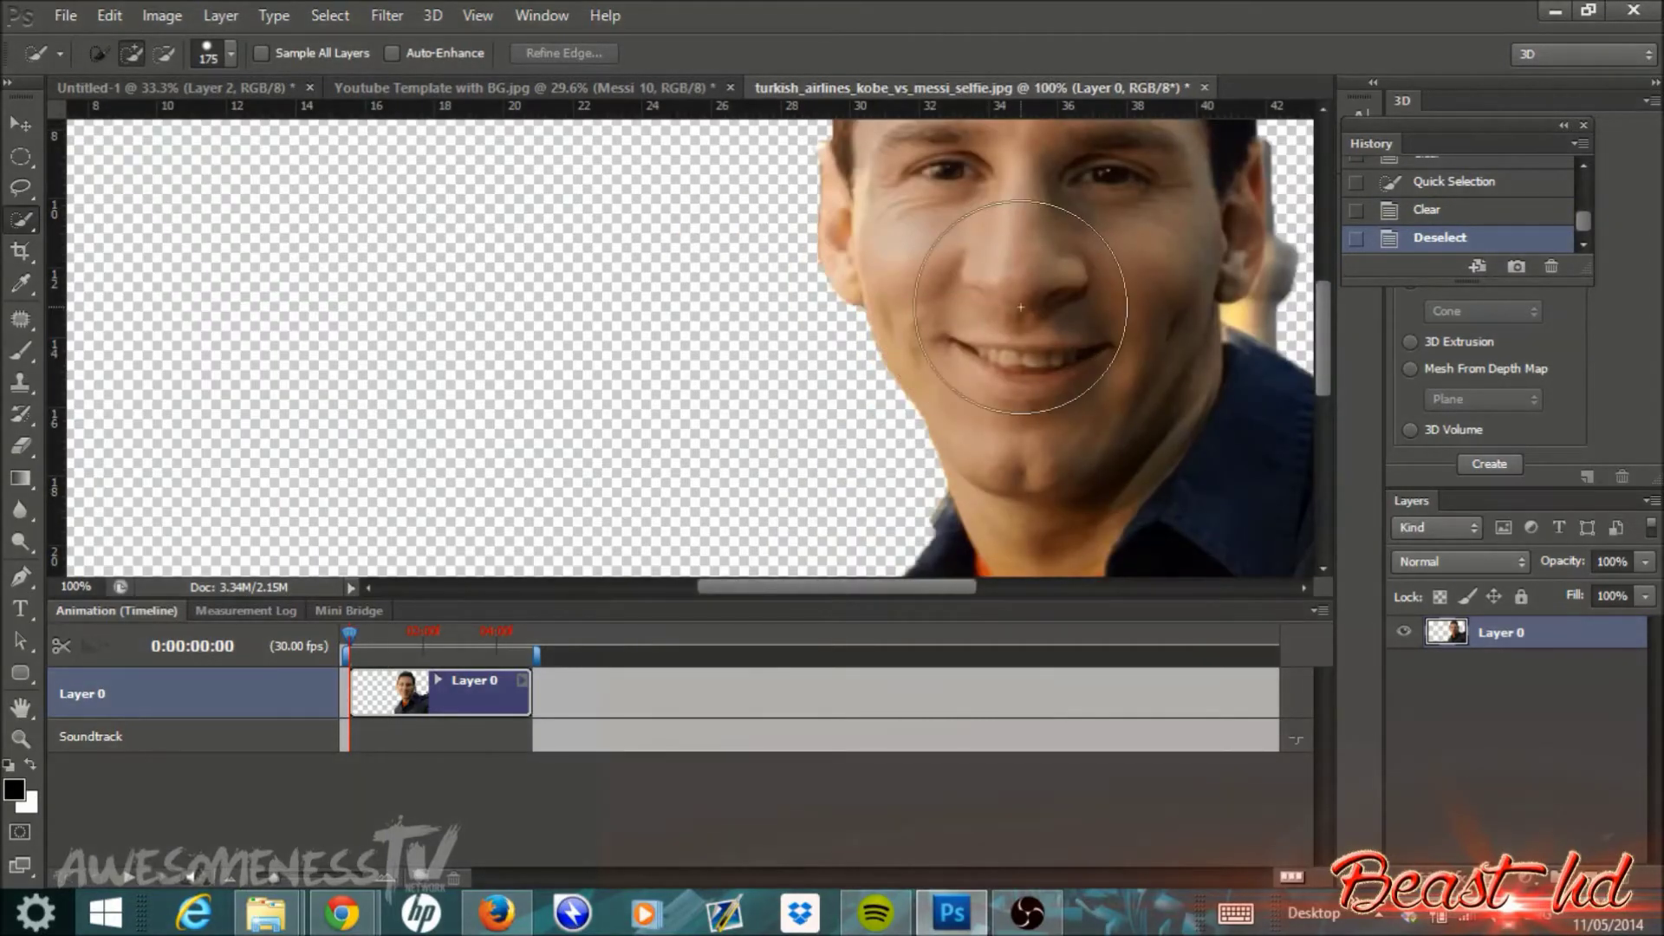
key(space)
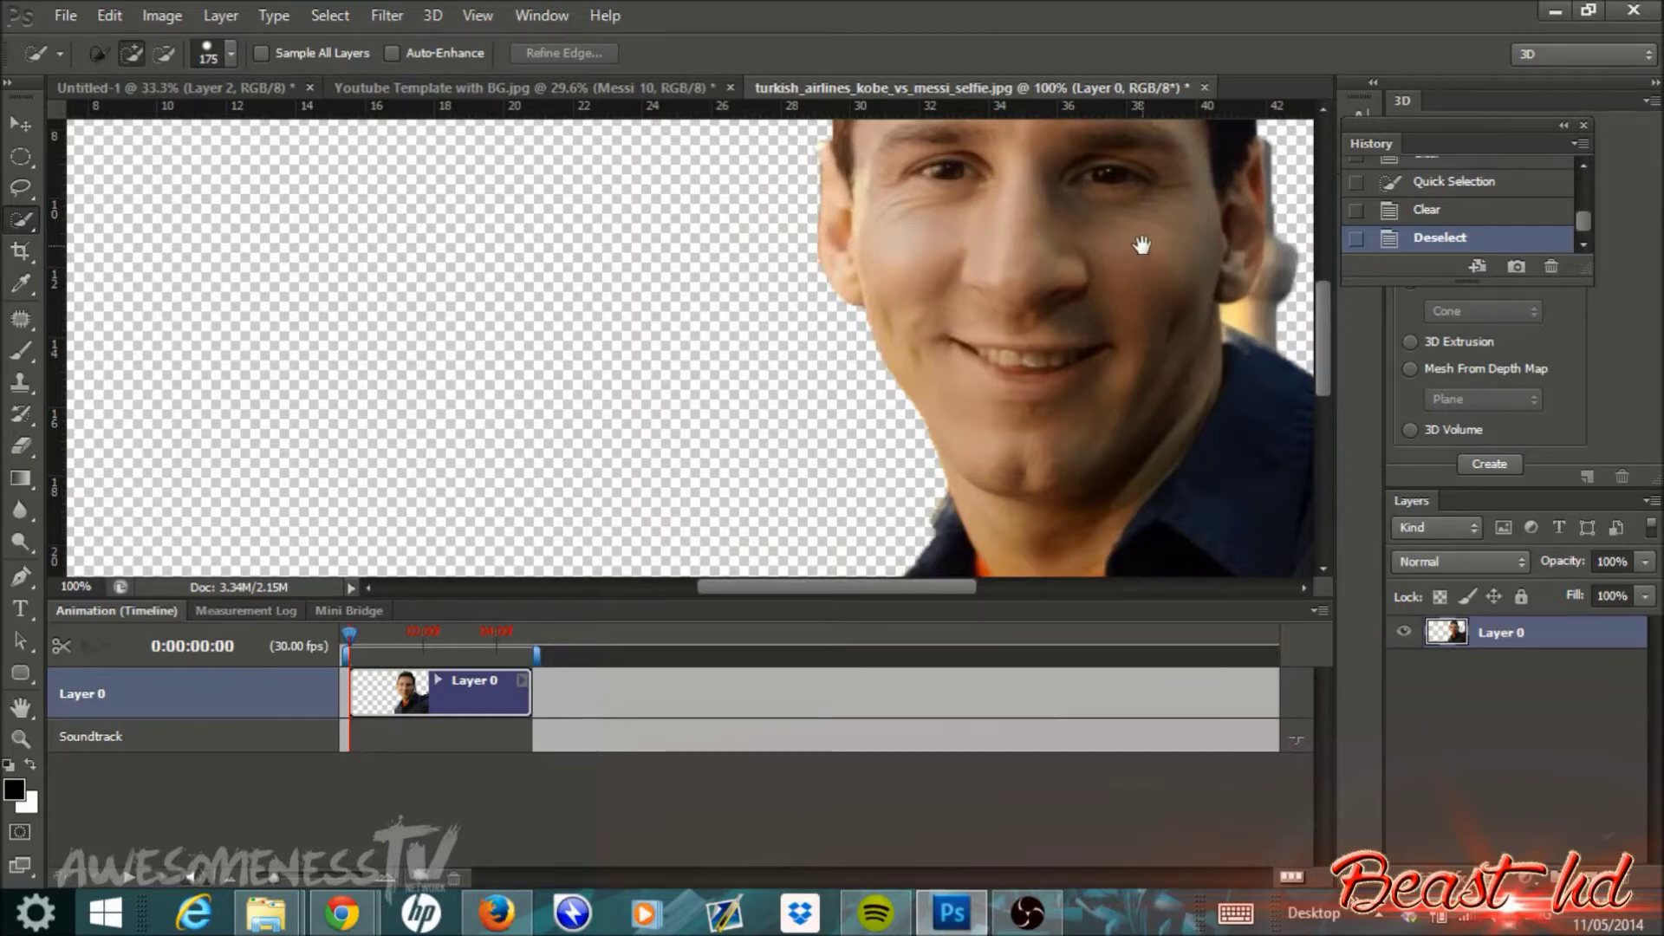
mouse_move(1116, 243)
mouse_down()
mouse_move(845, 274)
mouse_move(921, 298)
mouse_move(995, 409)
mouse_move(1017, 249)
mouse_move(1006, 275)
mouse_move(973, 260)
mouse_up()
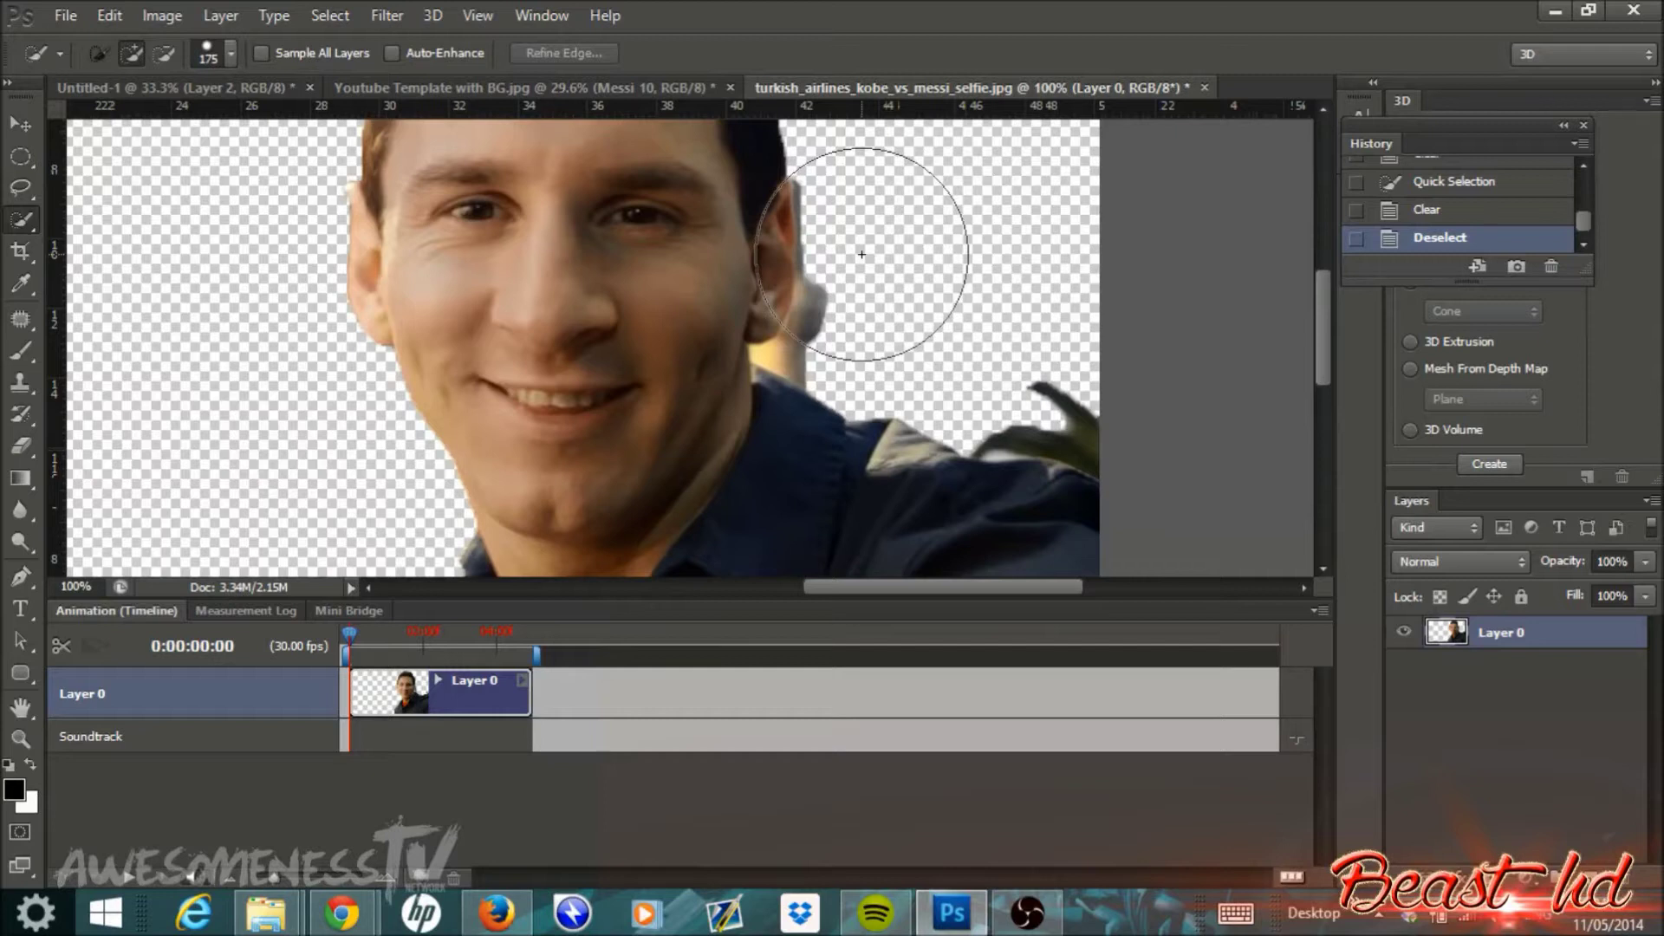
key(bracketleft)
key(bracketleft)
key(bracketleft)
key(bracketleft)
key(bracketleft)
key(bracketleft)
key(bracketleft)
key(bracketleft)
key(bracketleft)
key(bracketleft)
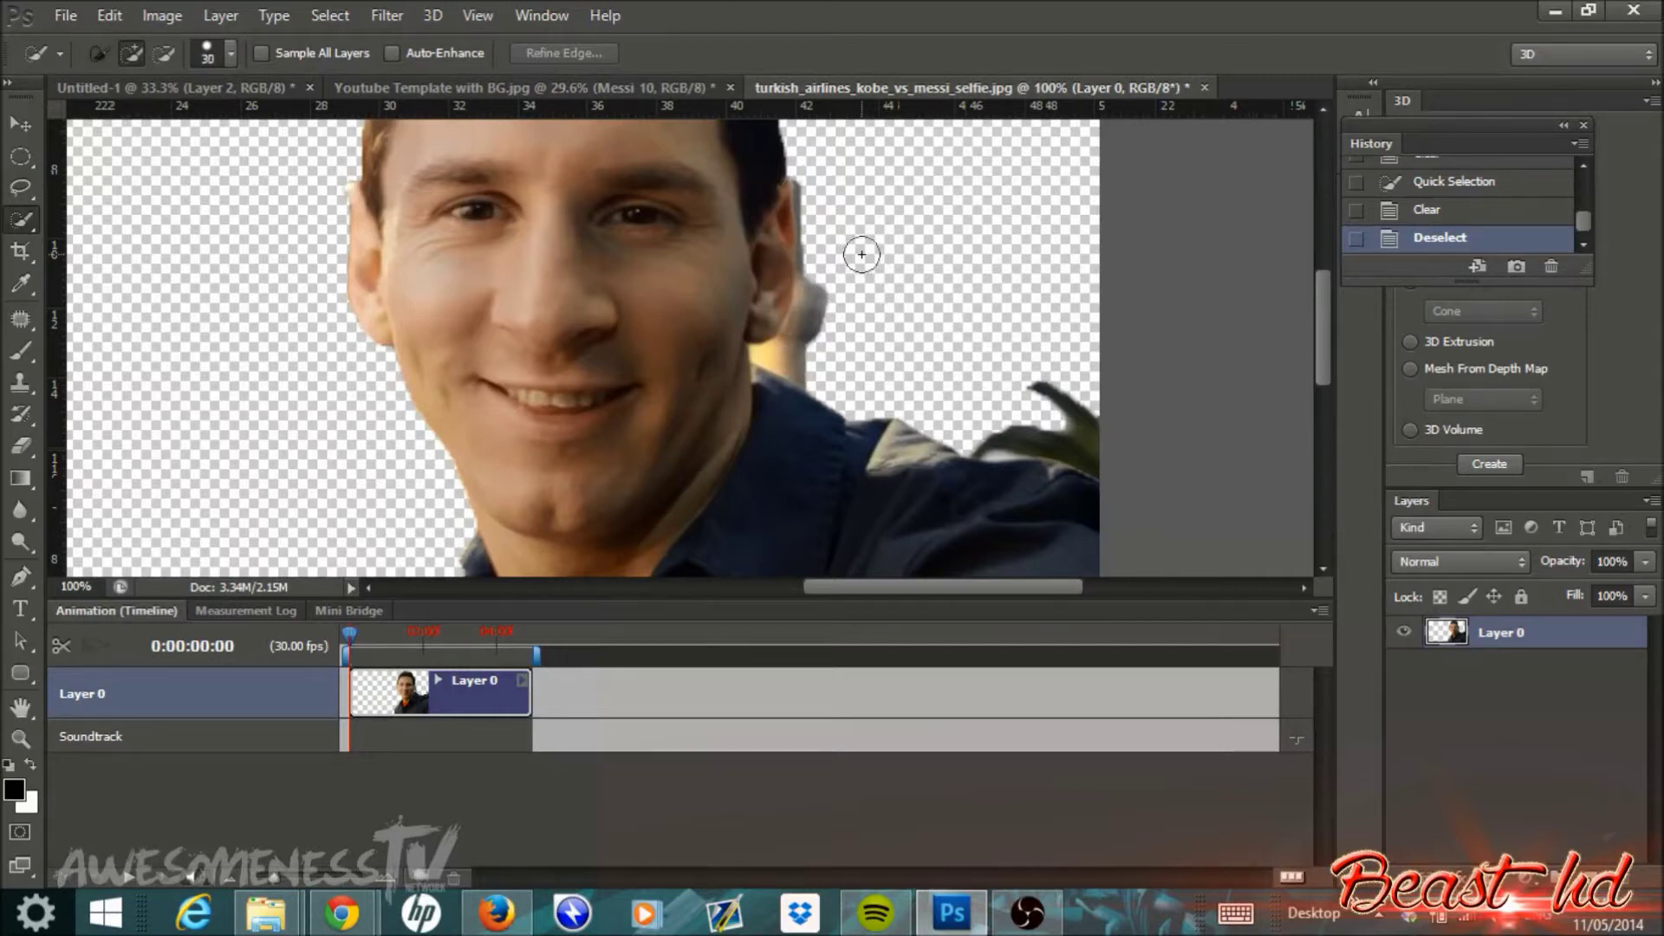
key(bracketleft)
key(bracketleft)
mouse_move(817, 175)
mouse_down()
mouse_move(807, 271)
mouse_move(801, 201)
mouse_up()
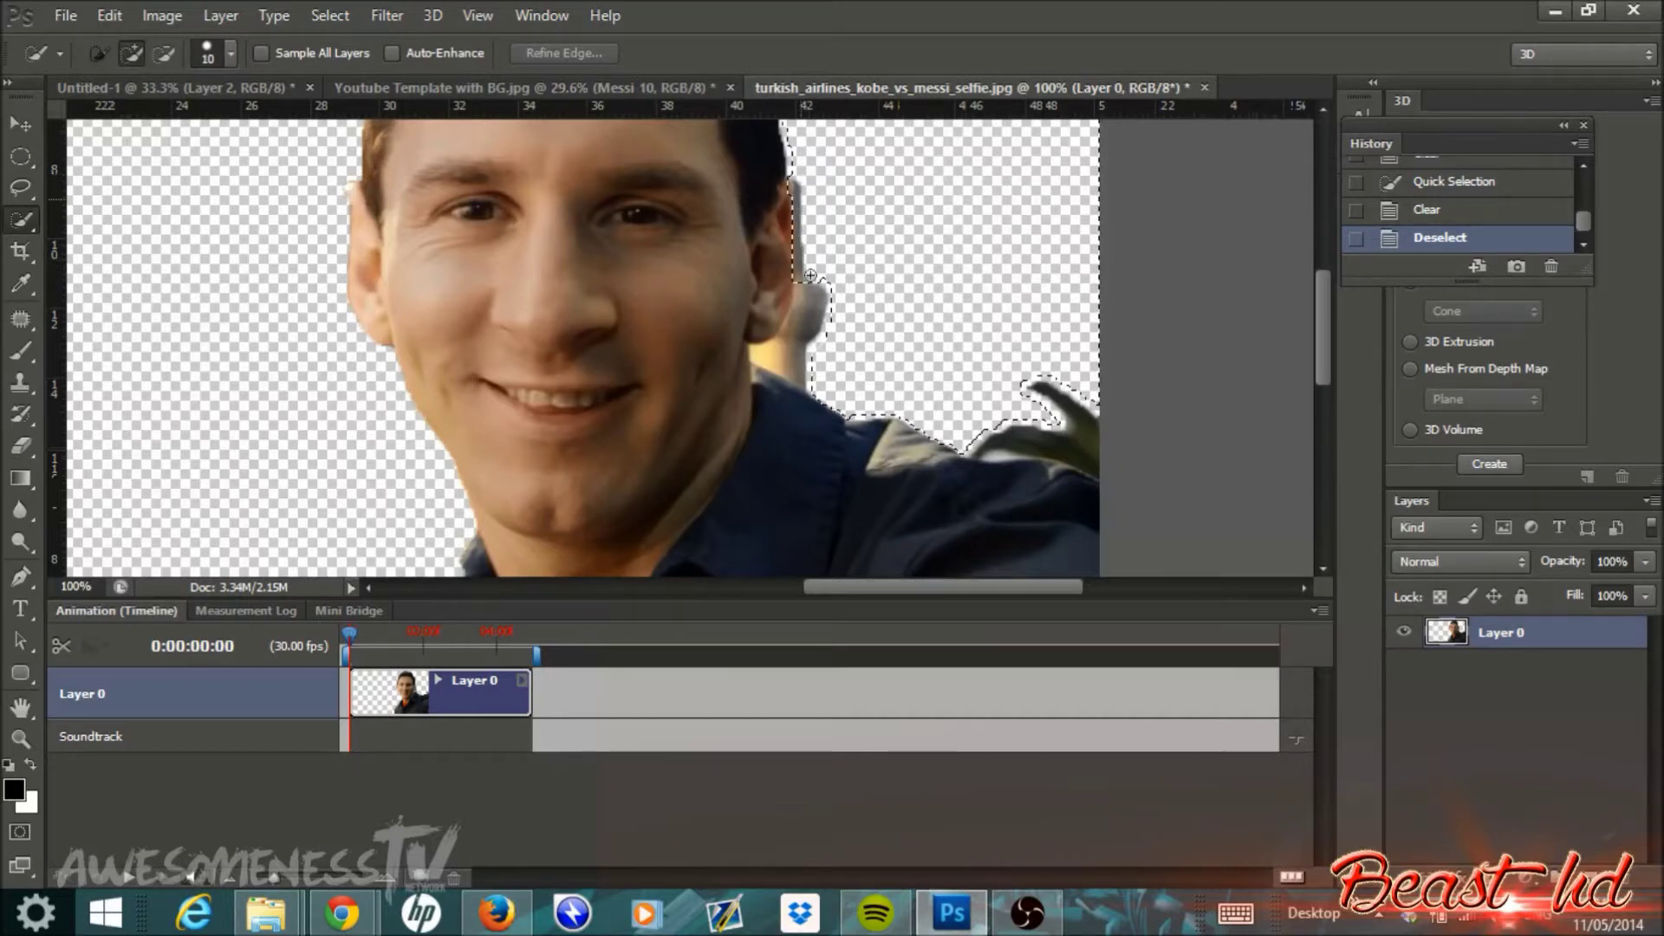
drag(810, 276, 813, 329)
mouse_move(1005, 431)
mouse_down()
mouse_move(1050, 437)
mouse_move(998, 453)
mouse_move(1044, 442)
mouse_up()
key(Delete)
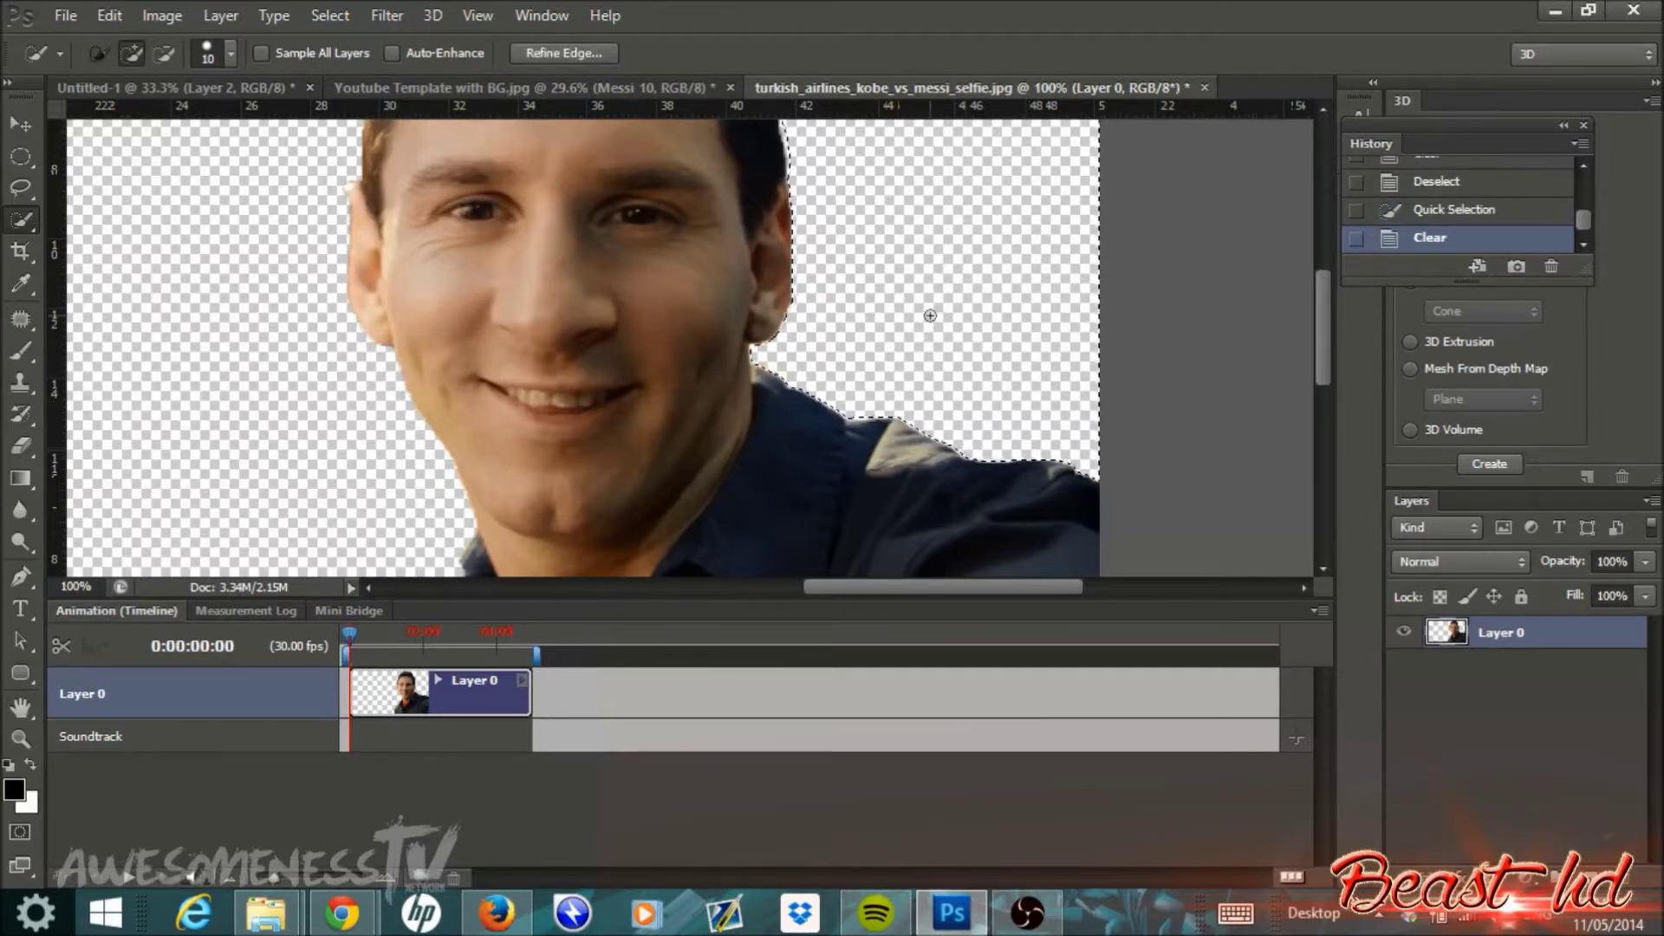
key(ctrl+0)
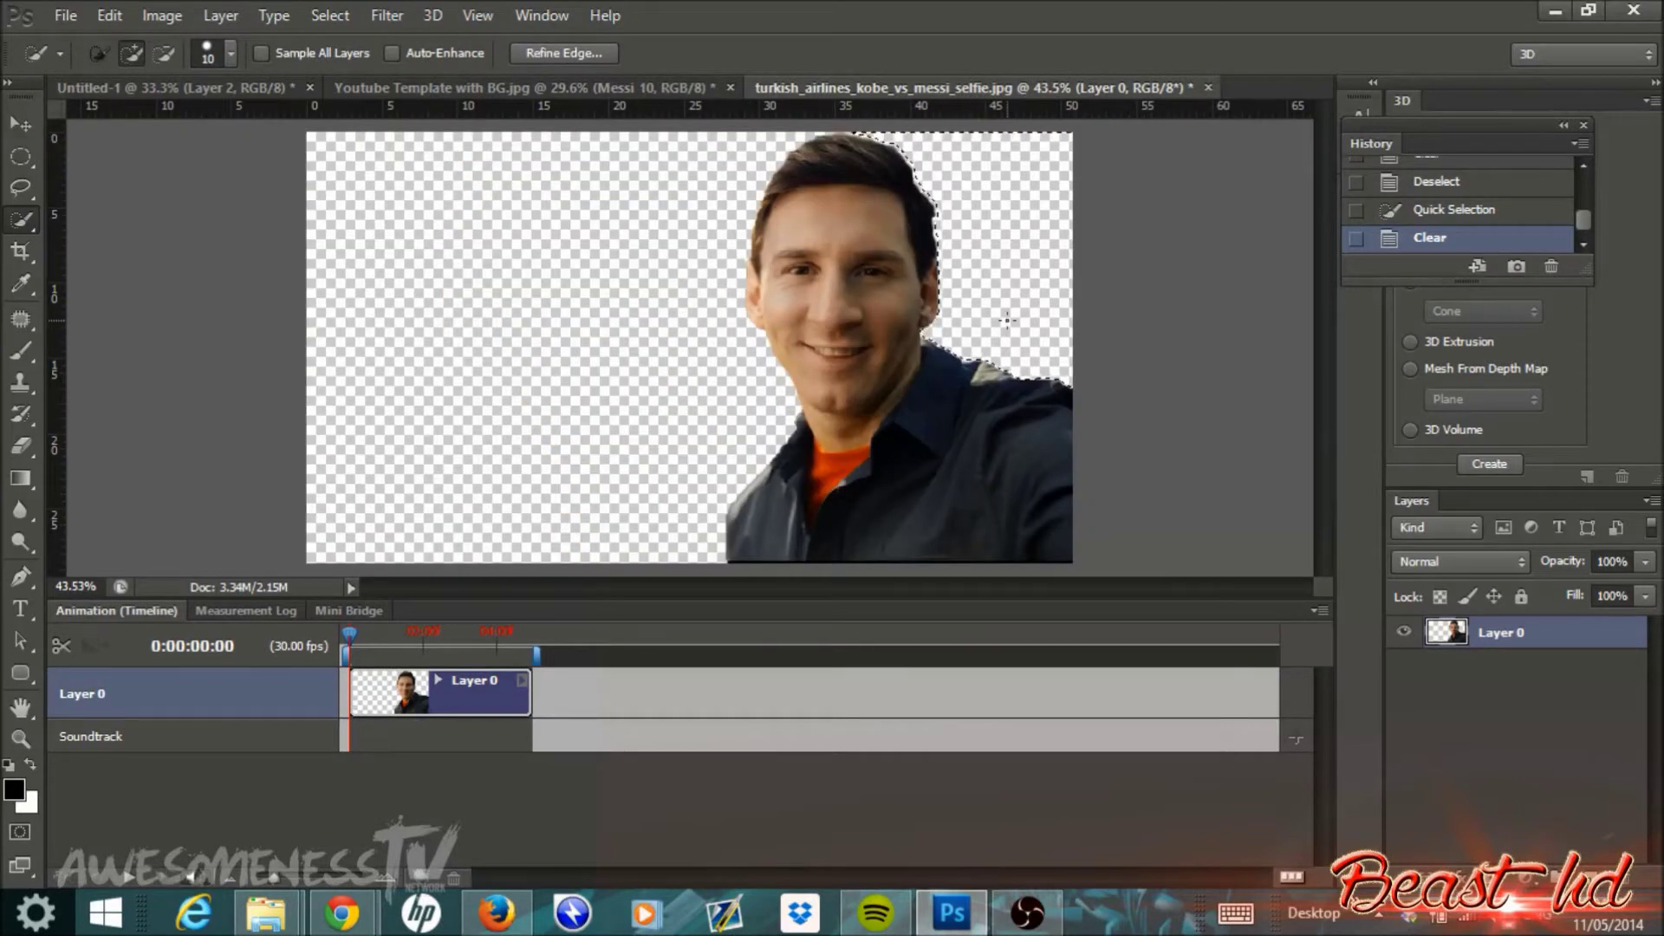
key(ctrl+d)
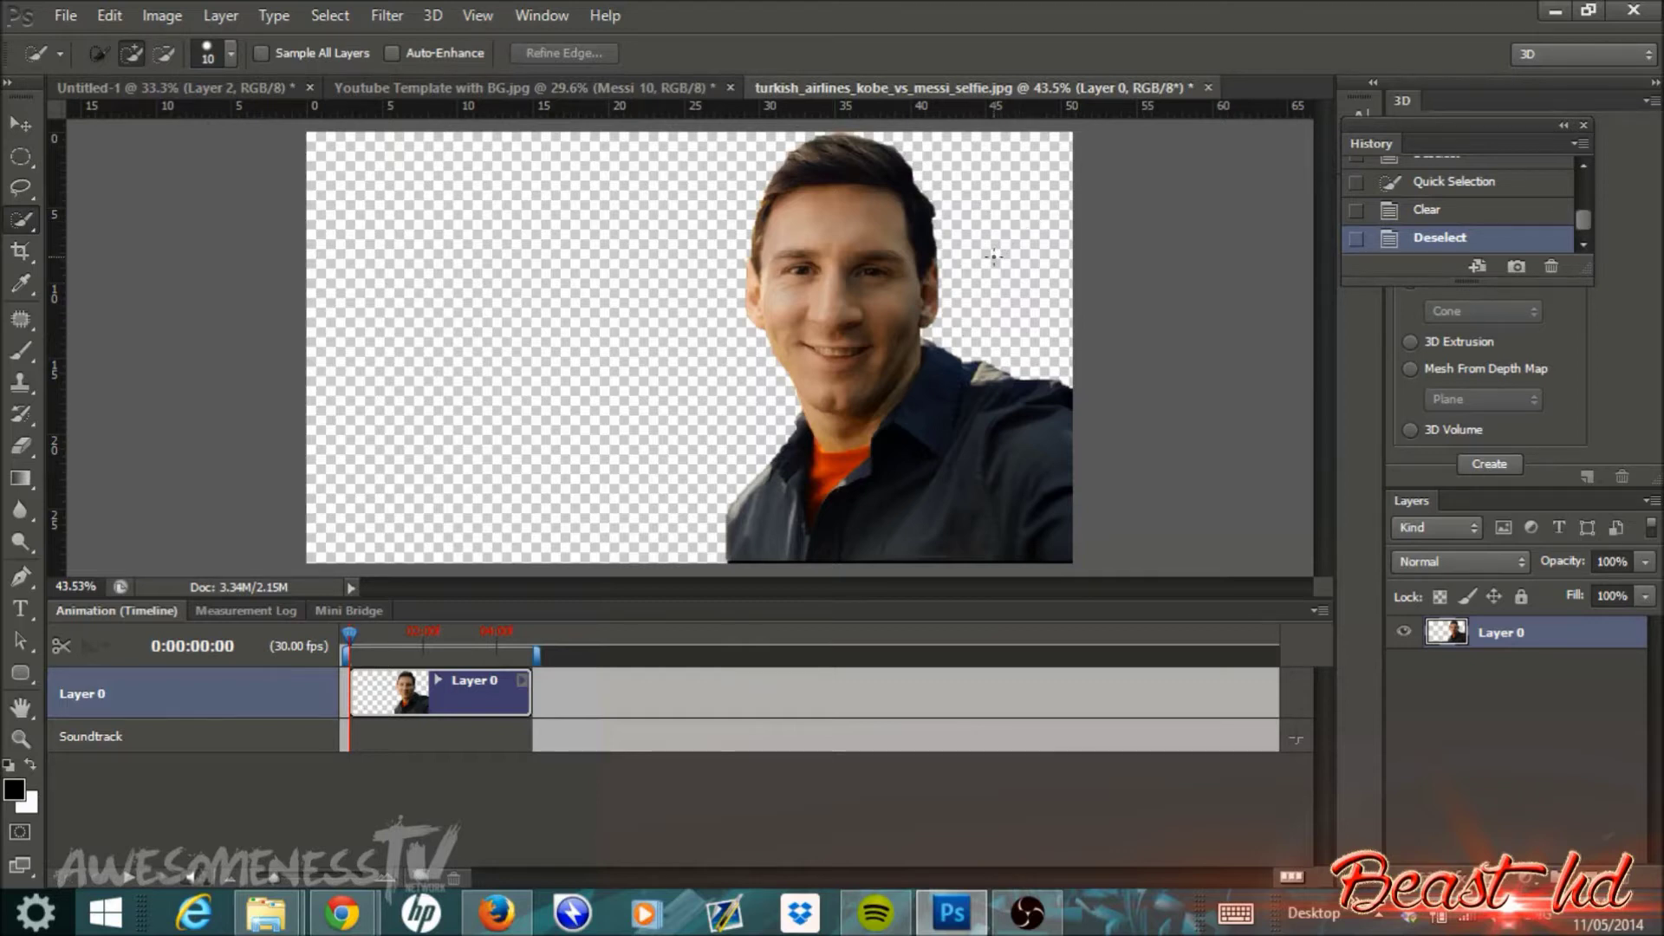
Free-transform the cutout to about 81% width and 68% height, and place it slightly right of the canvas centre
key(ctrl+t)
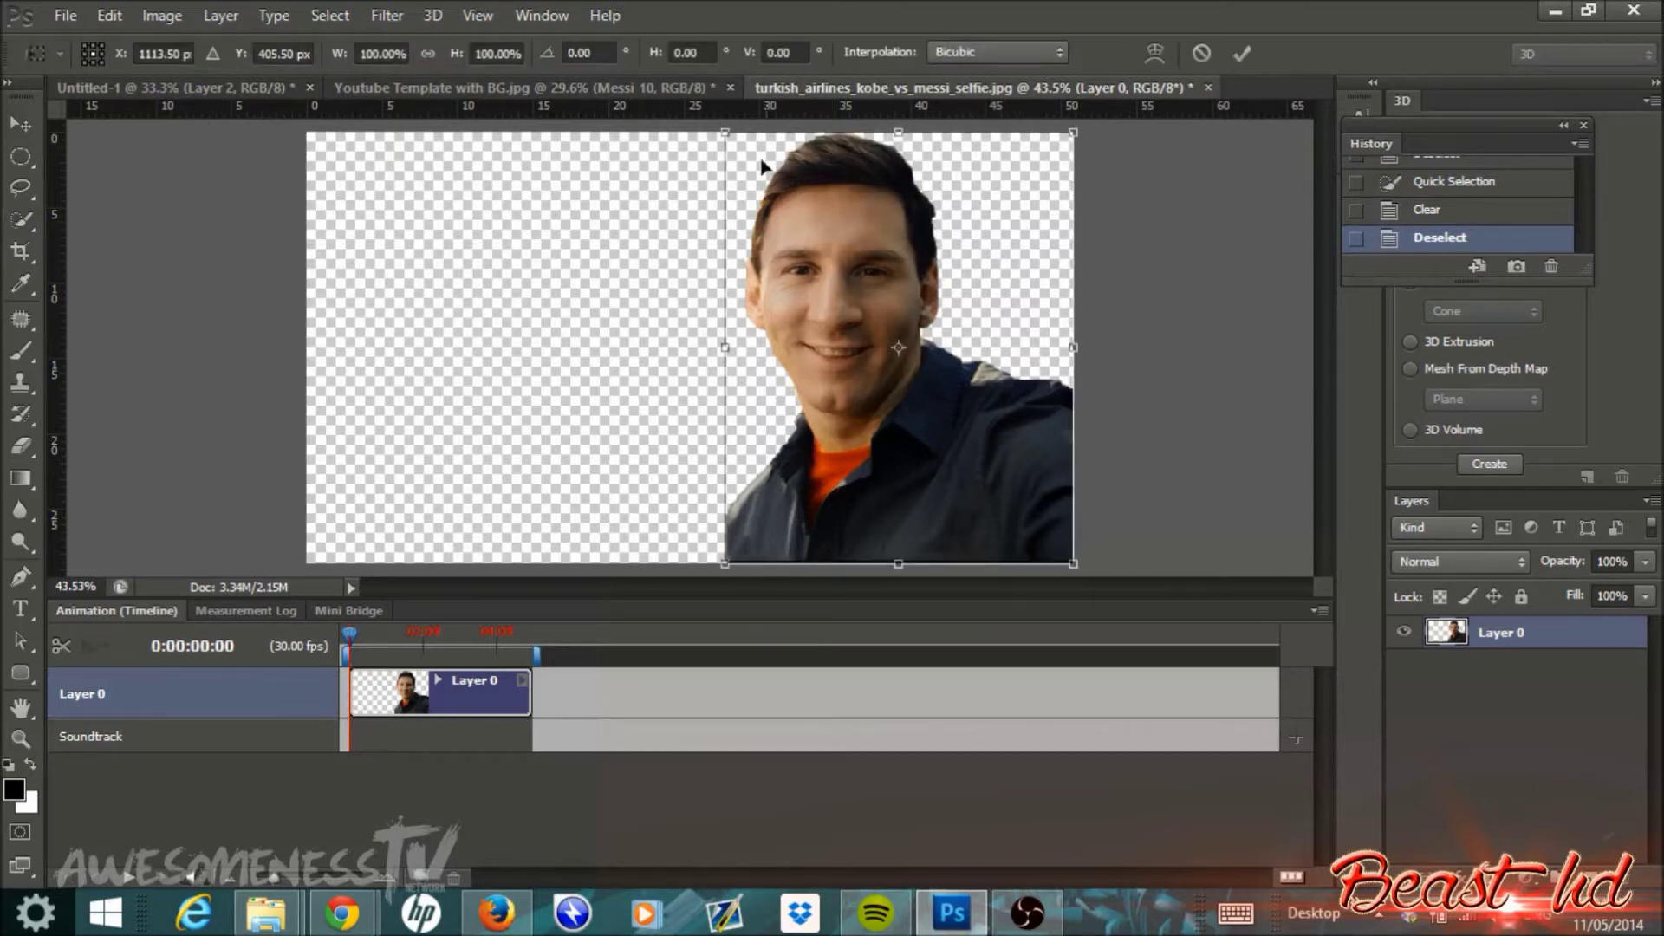
drag(727, 133, 789, 270)
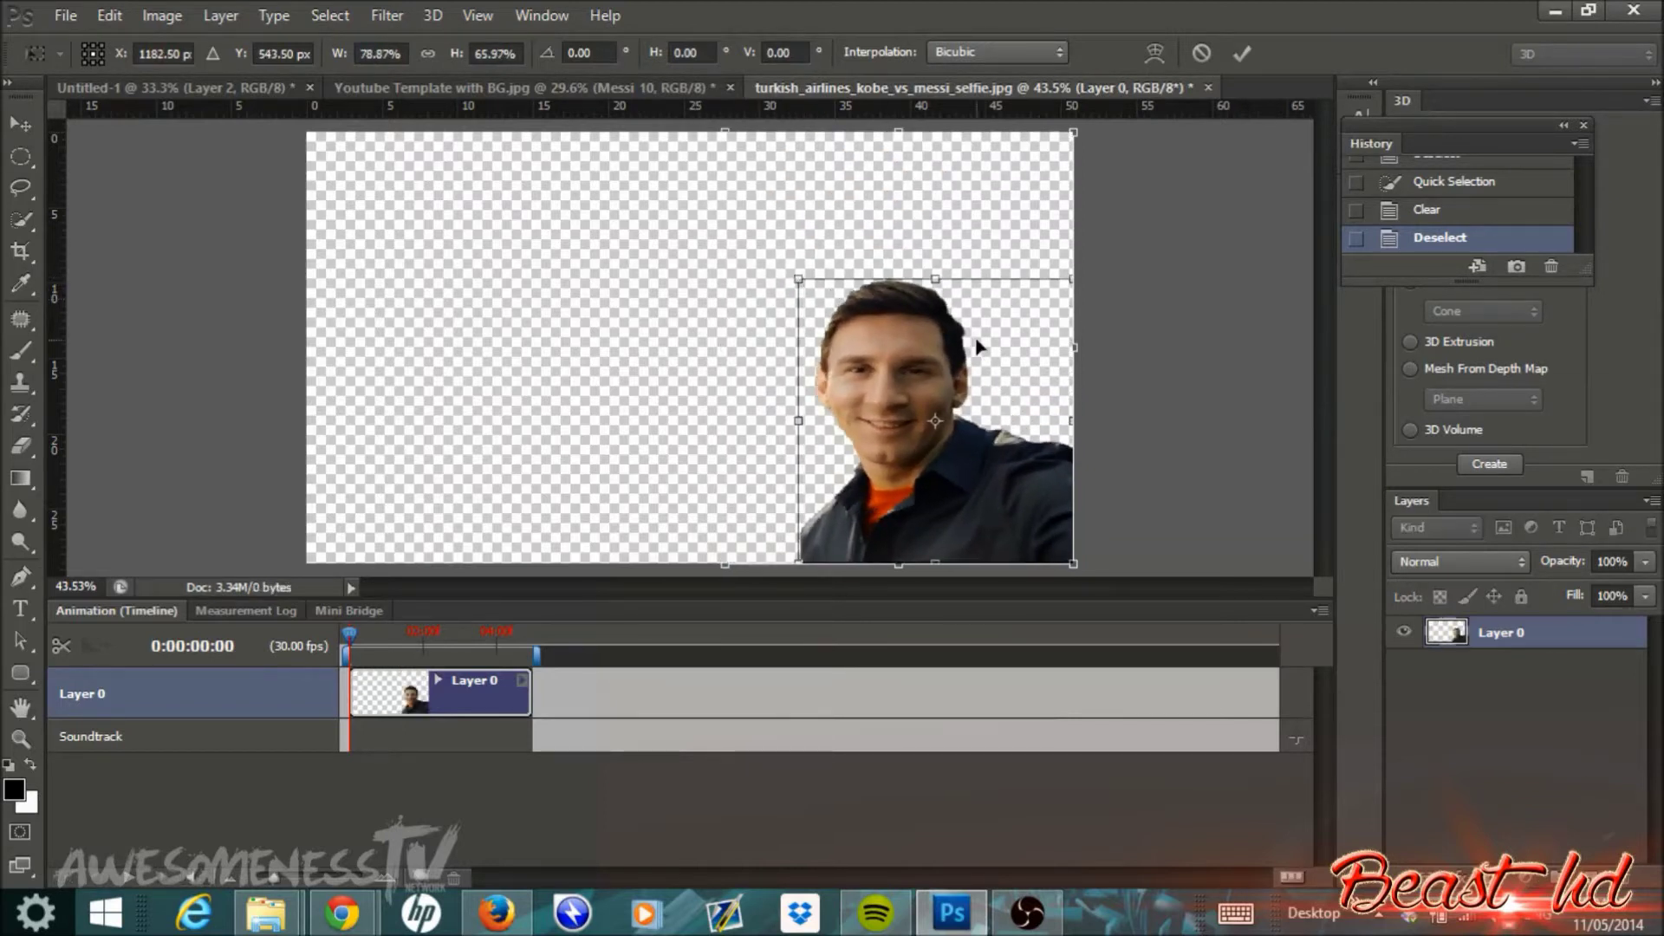
drag(950, 379, 901, 284)
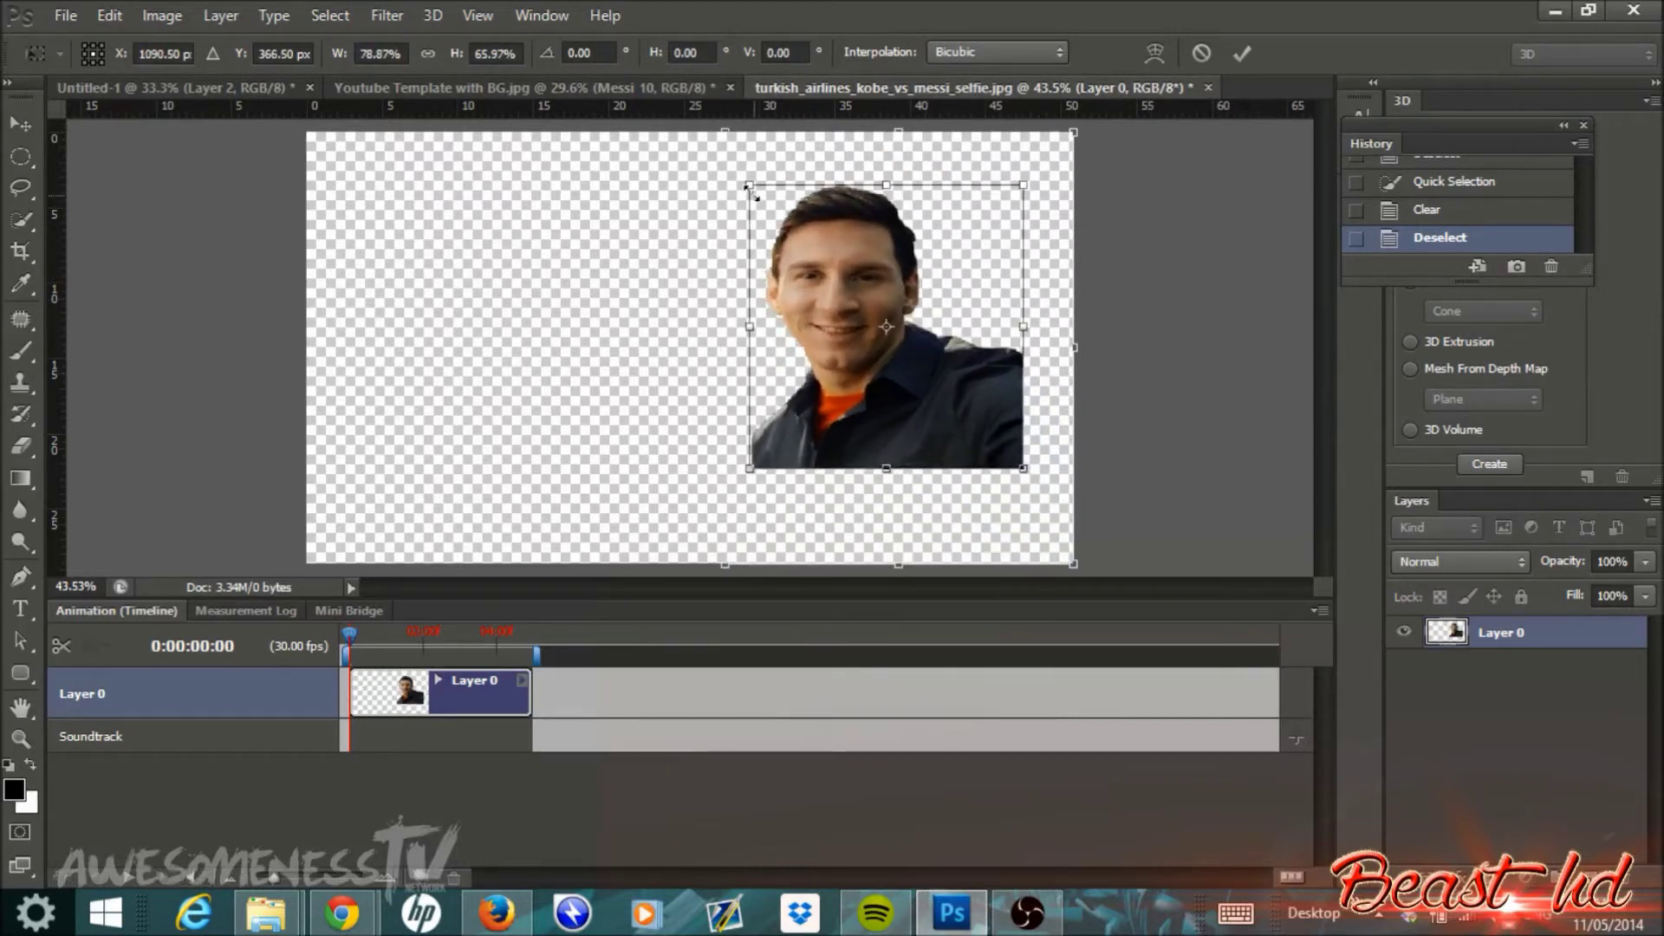
drag(749, 188, 742, 176)
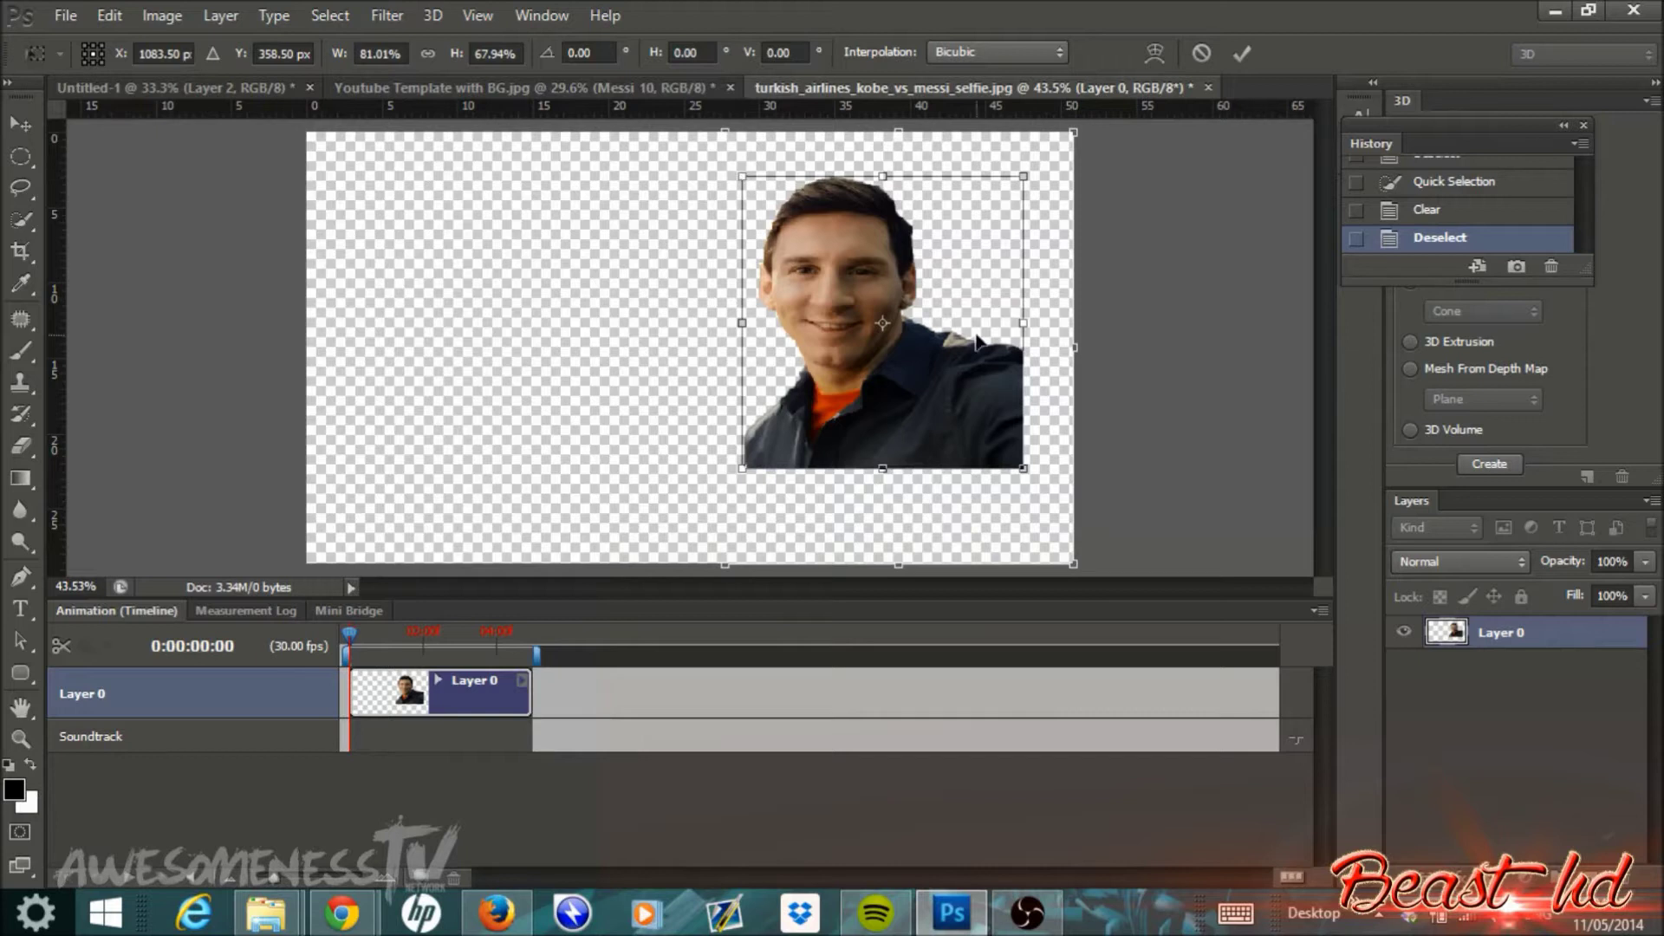
drag(836, 297, 805, 327)
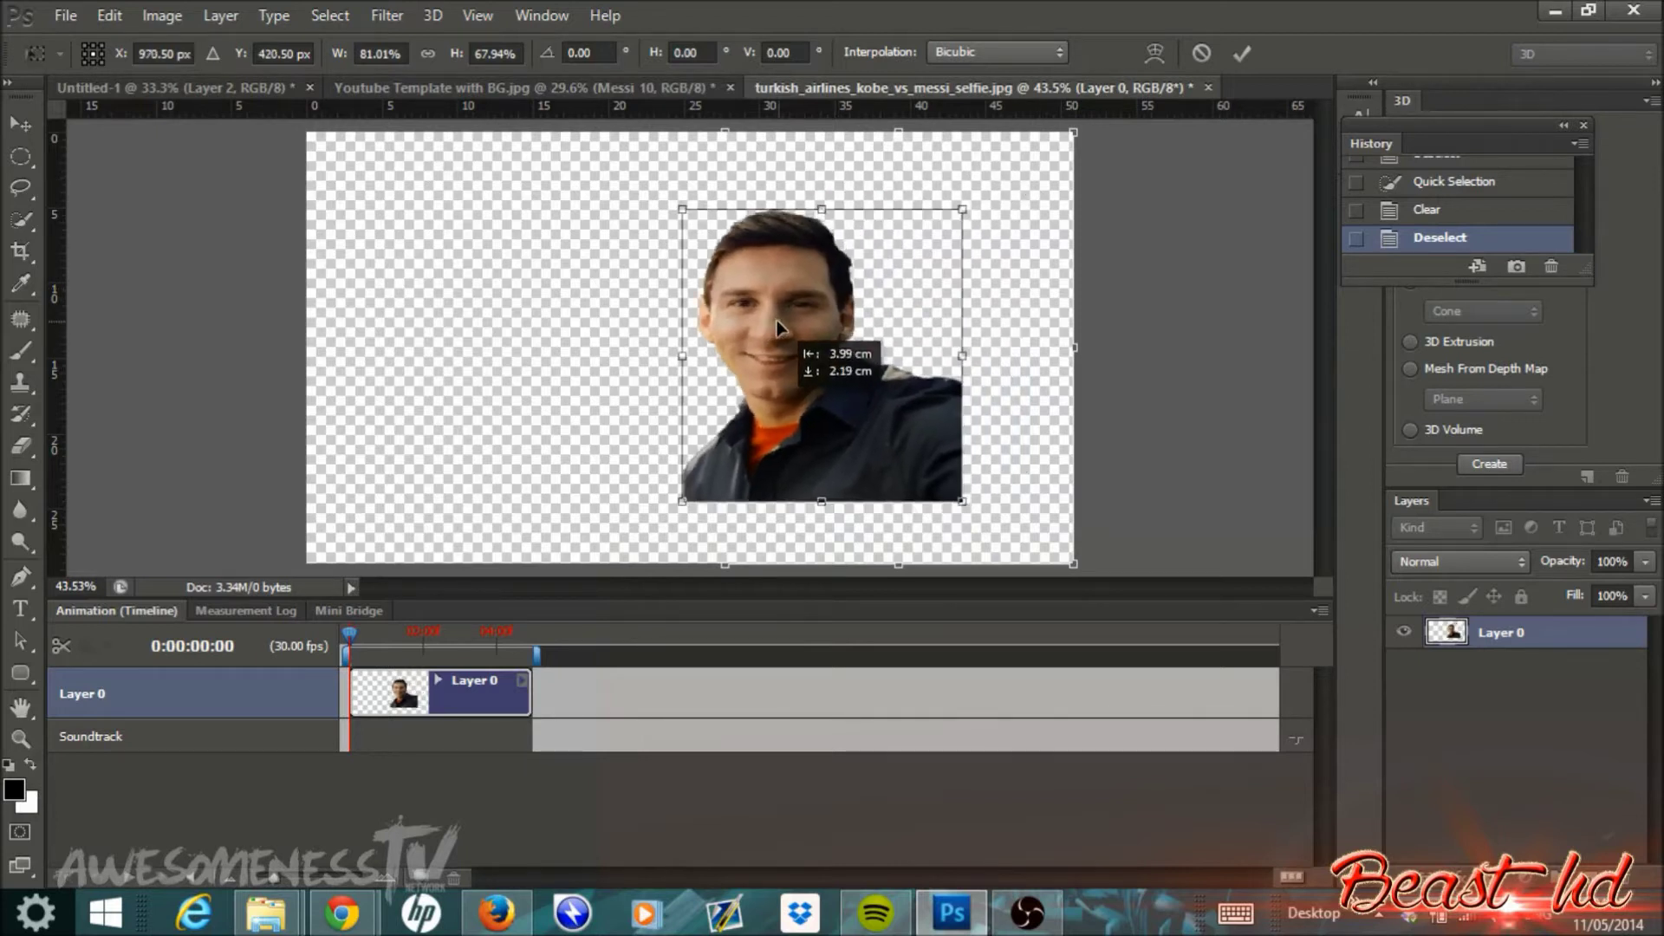
drag(776, 320, 775, 319)
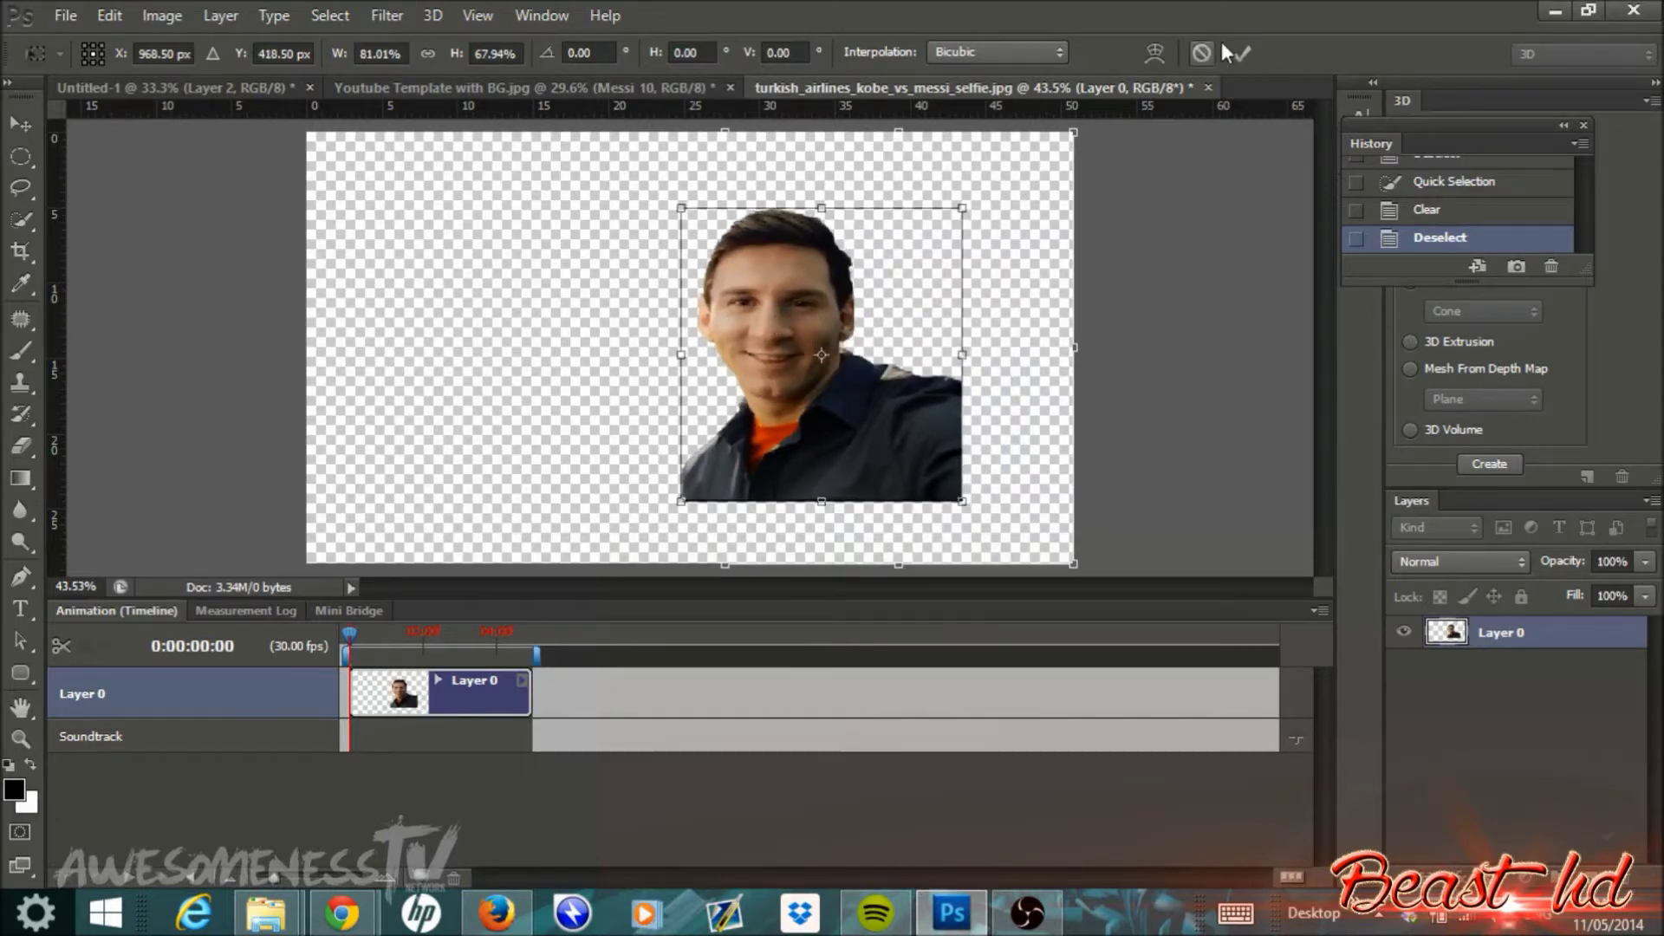
click(1242, 54)
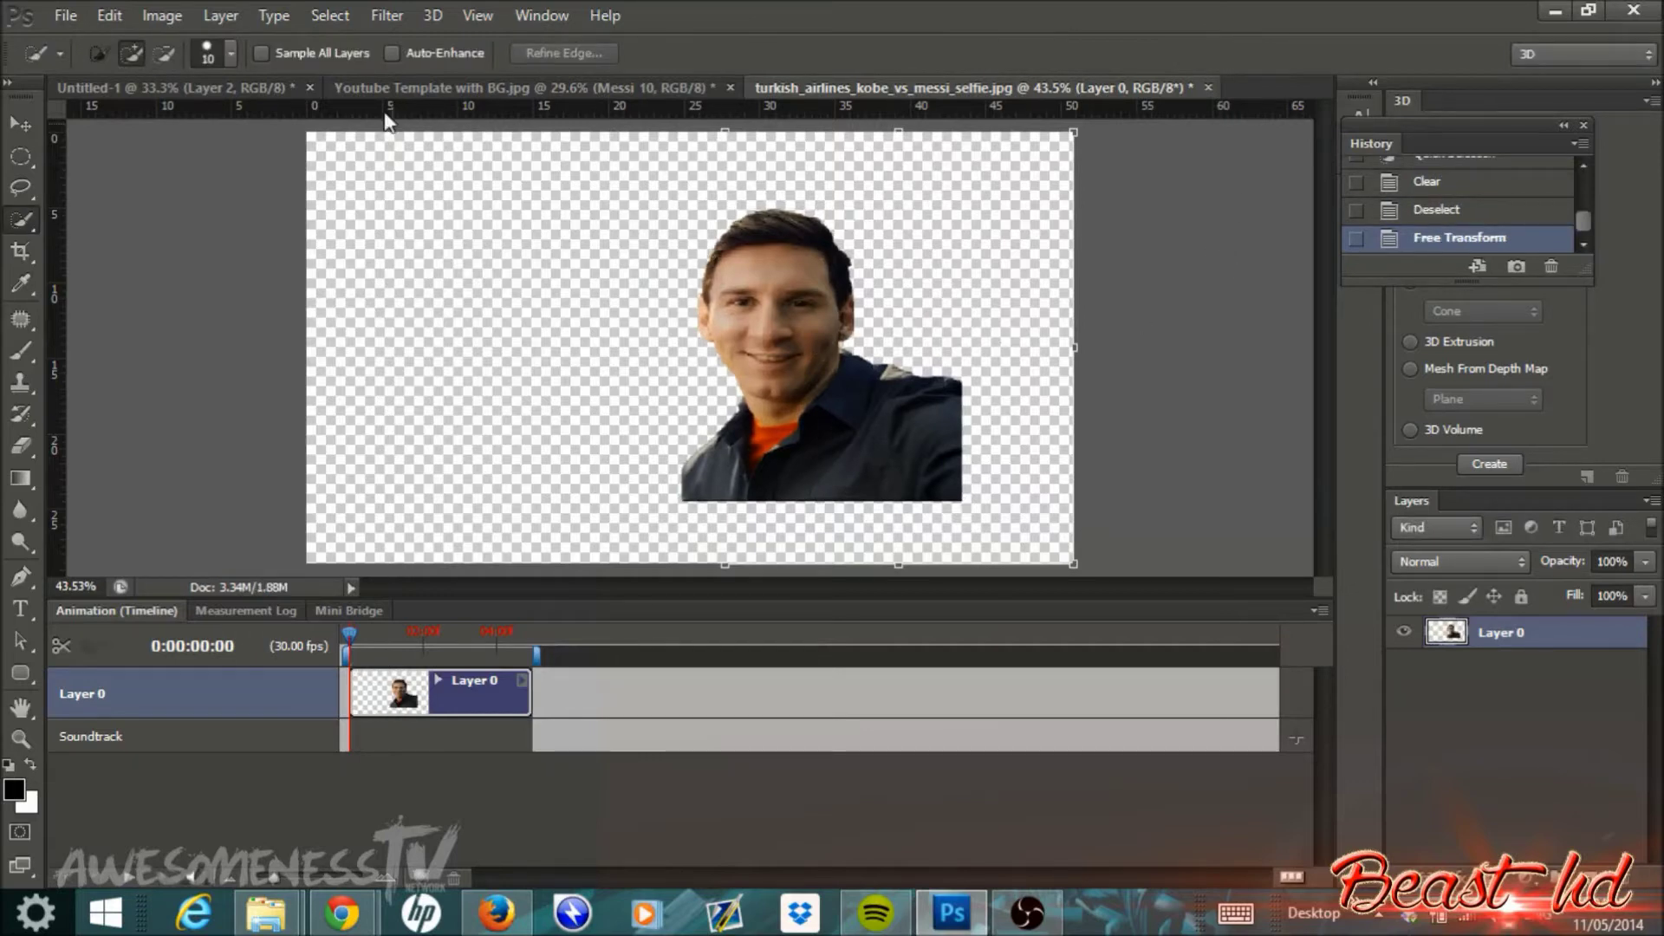
Apply a Gaussian Blur with a radius of 19.6 pixels to the man's cutout layer
click(387, 14)
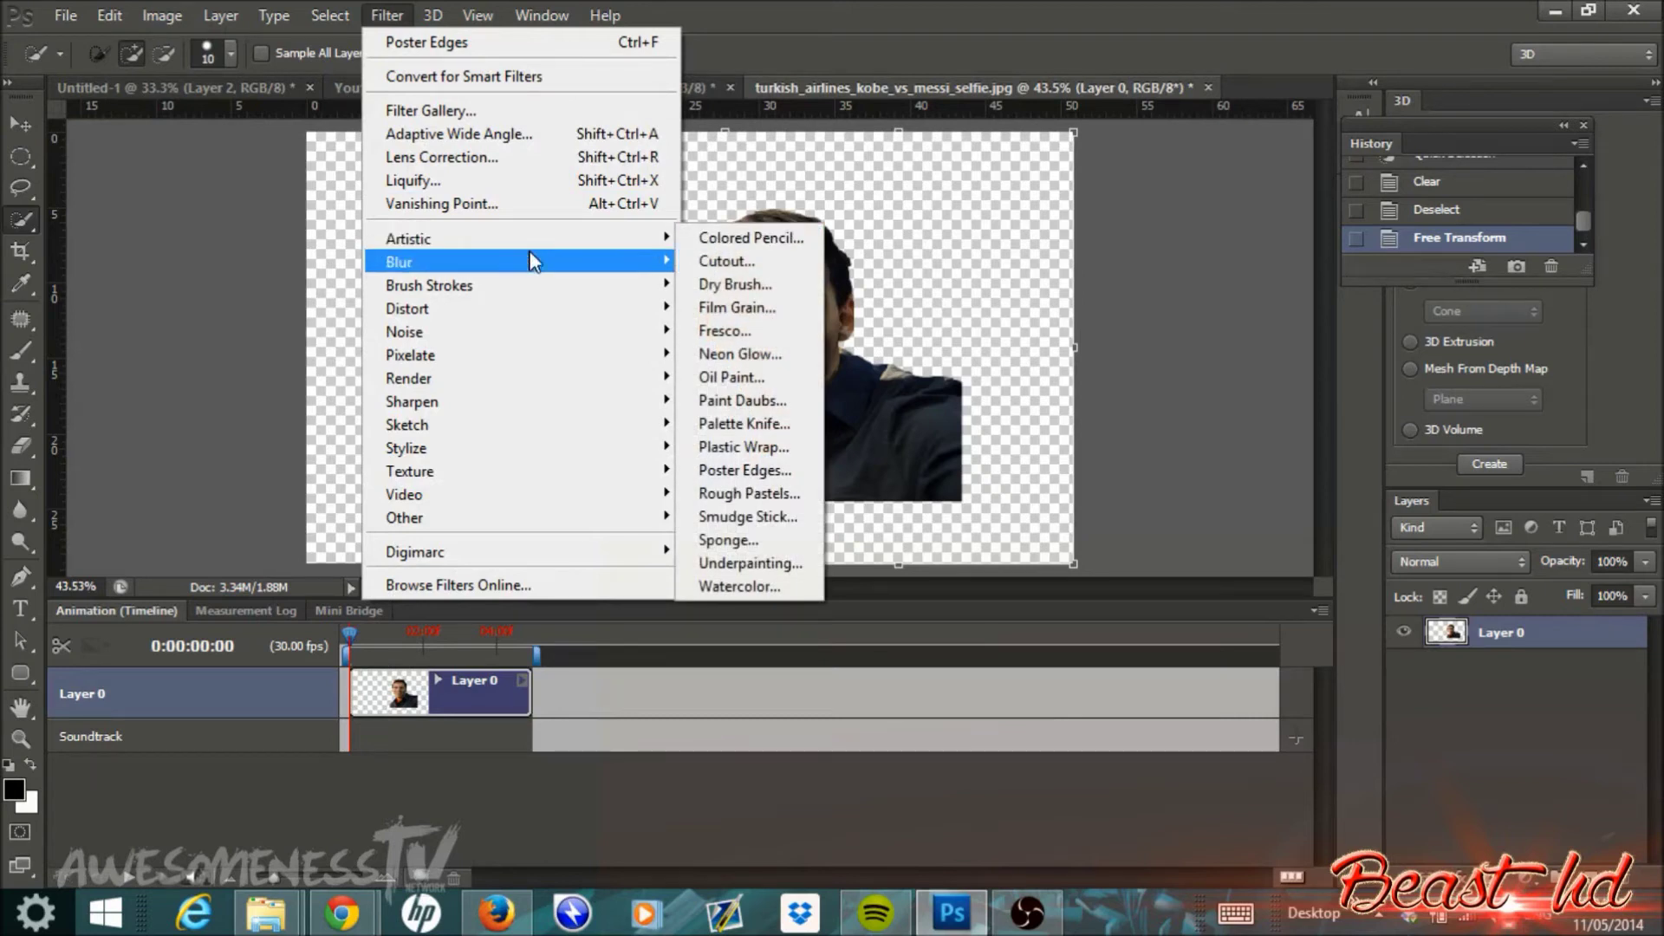
mouse_move(532, 261)
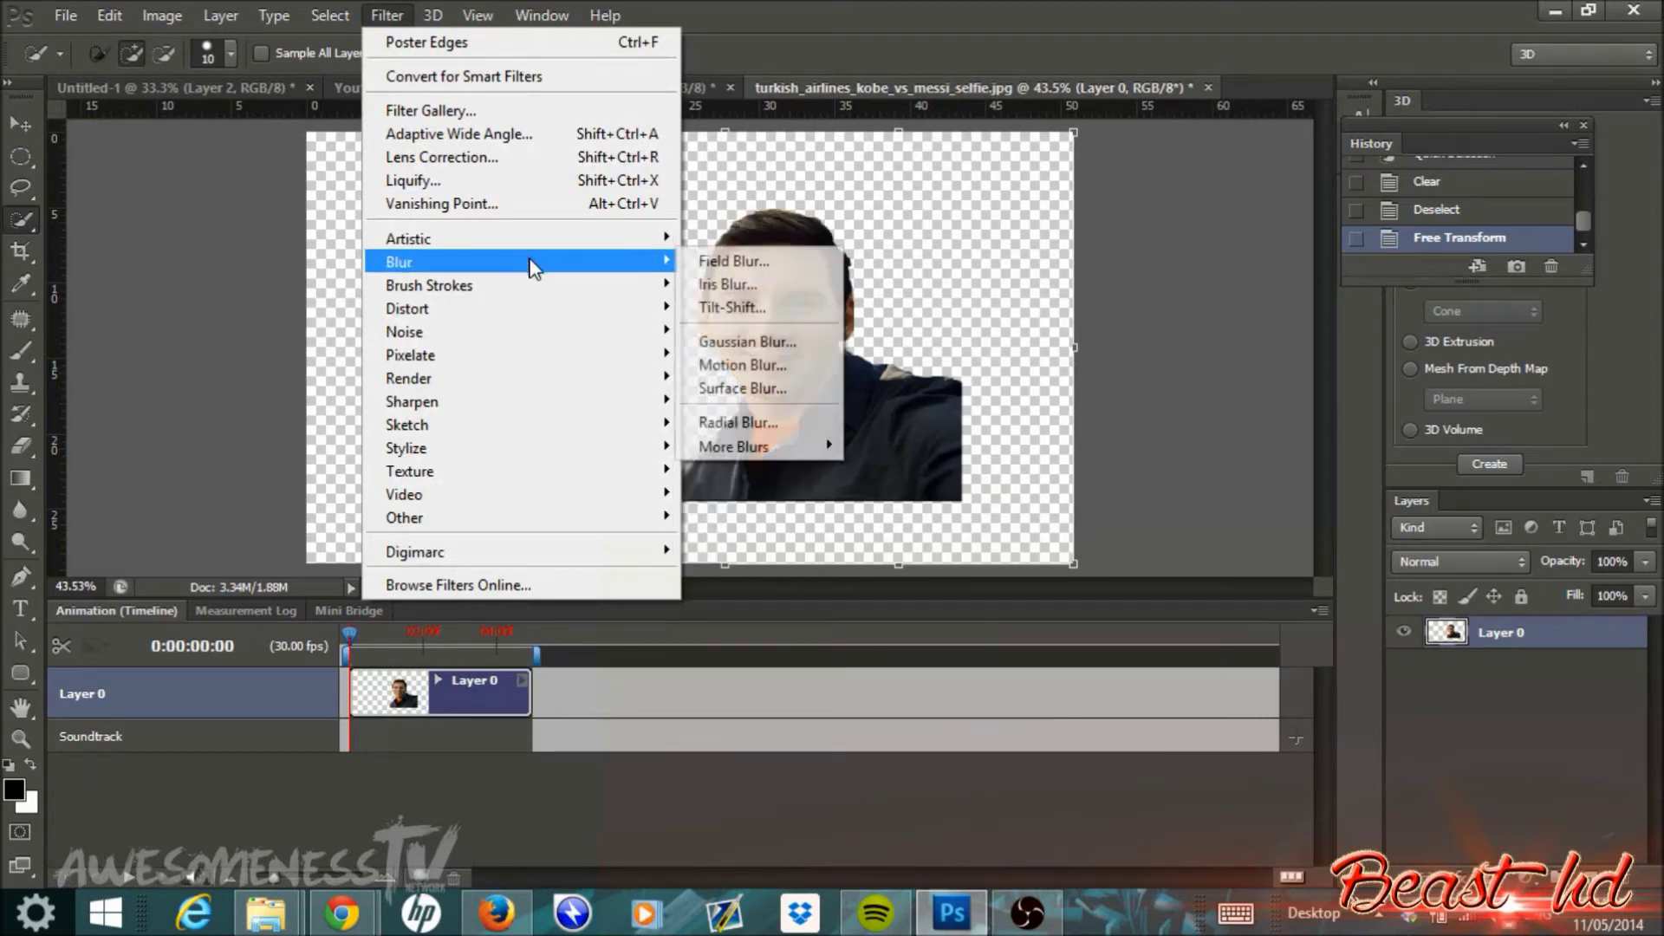
click(774, 344)
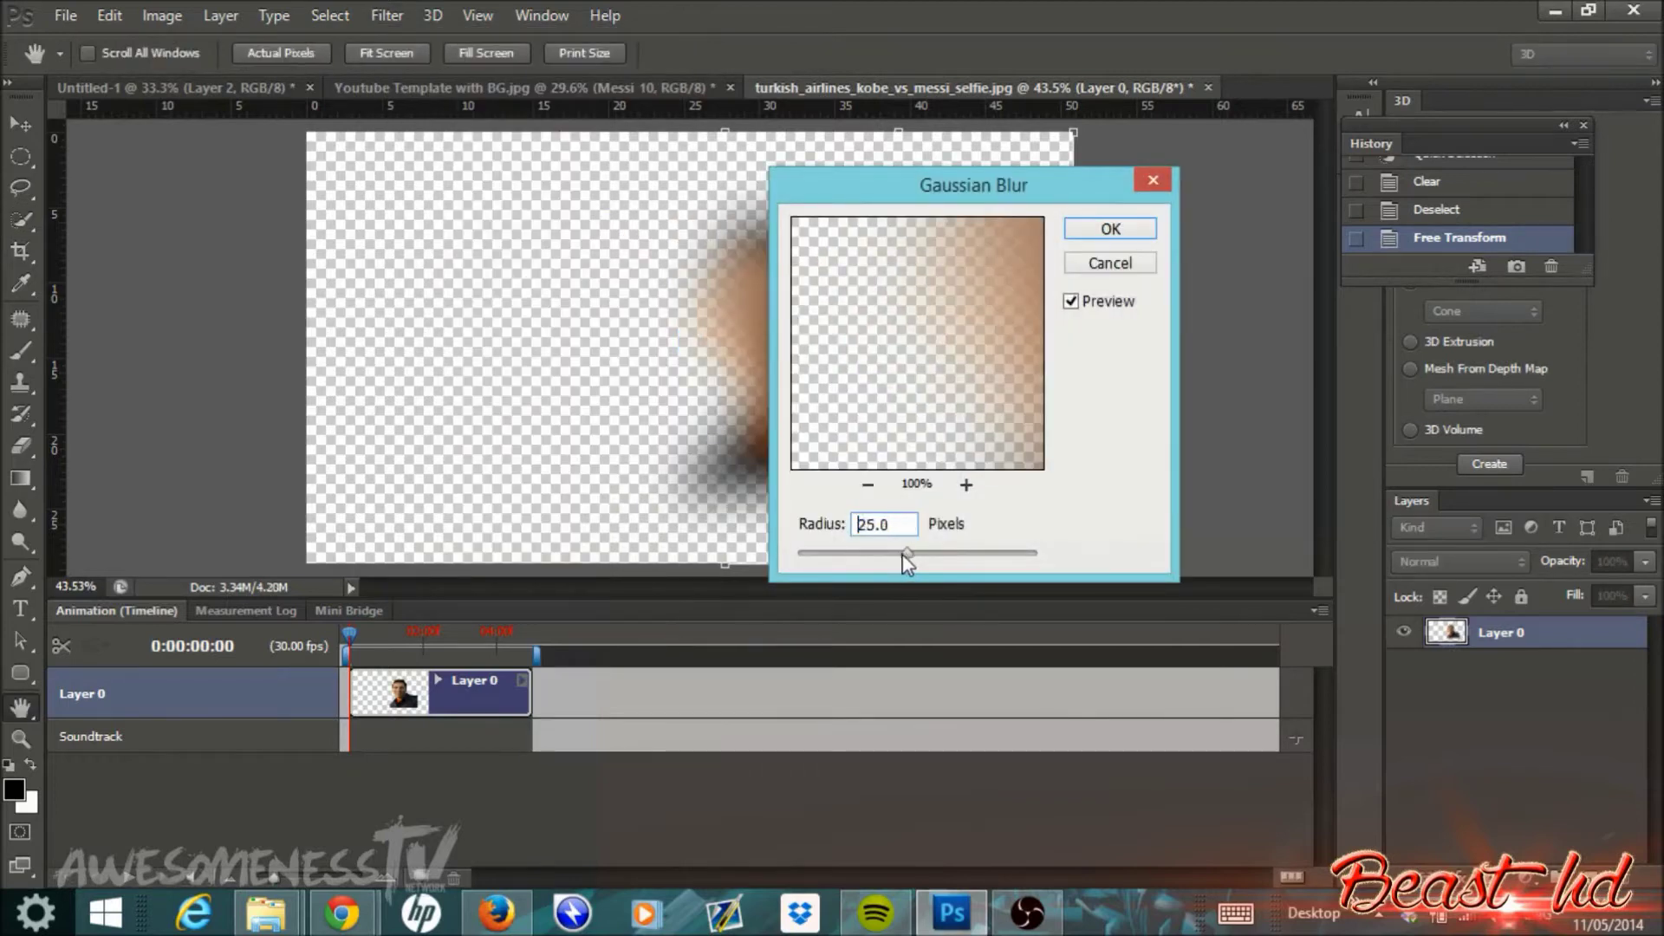
drag(903, 553, 902, 555)
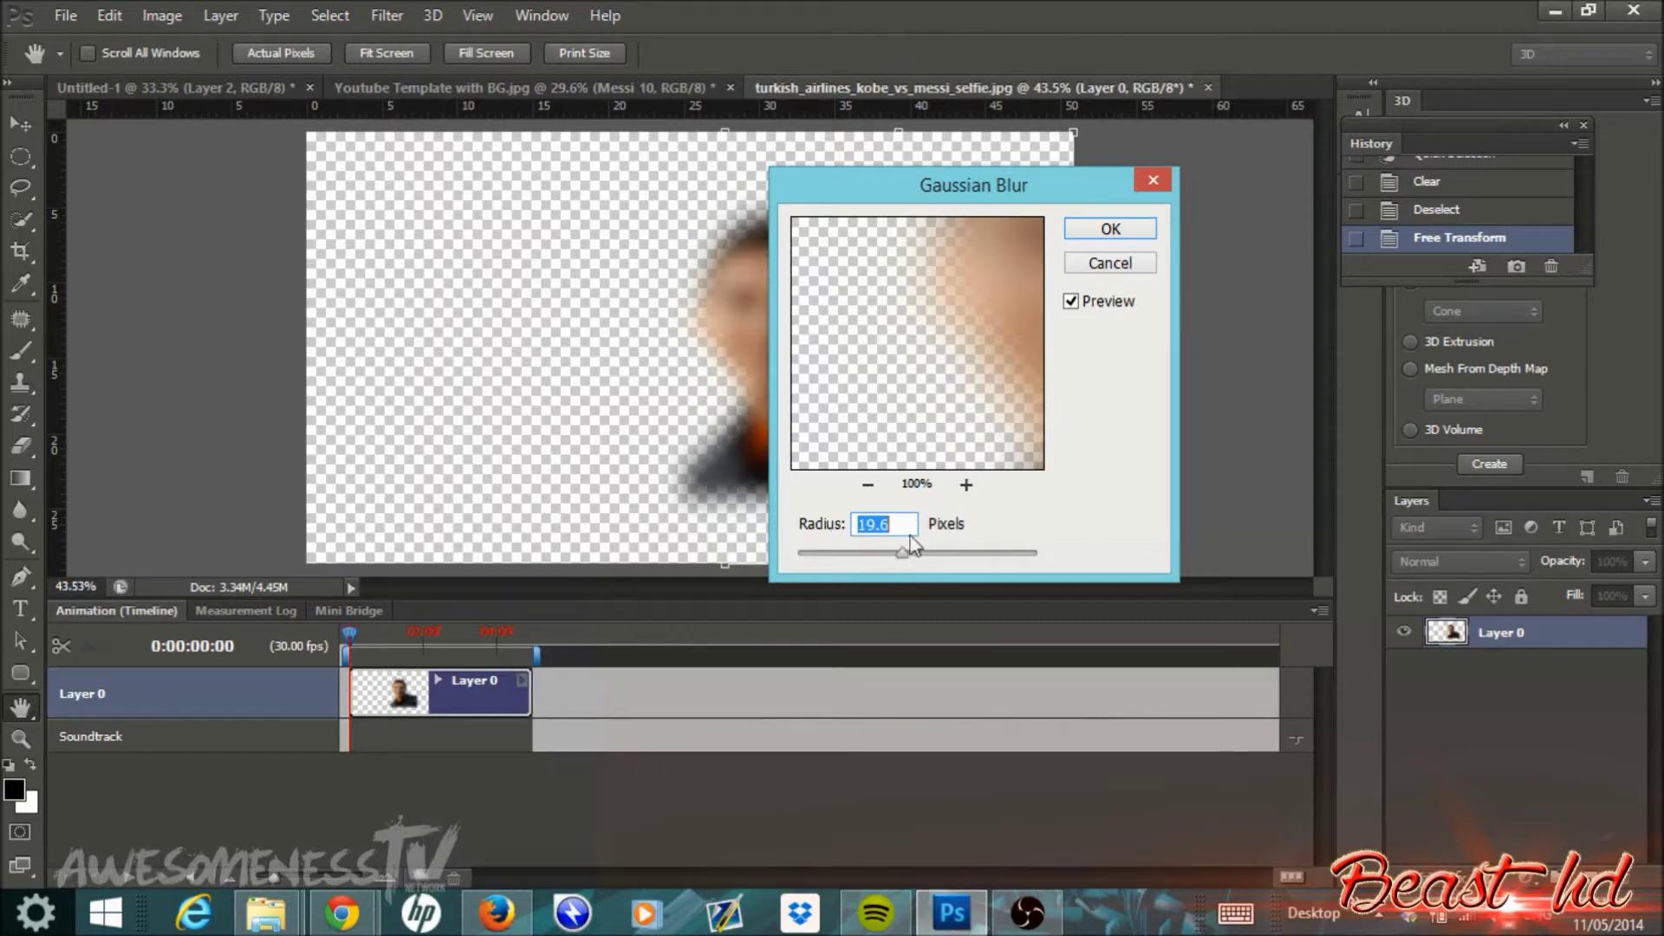
mouse_move(902, 551)
mouse_down()
mouse_move(891, 561)
mouse_move(902, 552)
mouse_up()
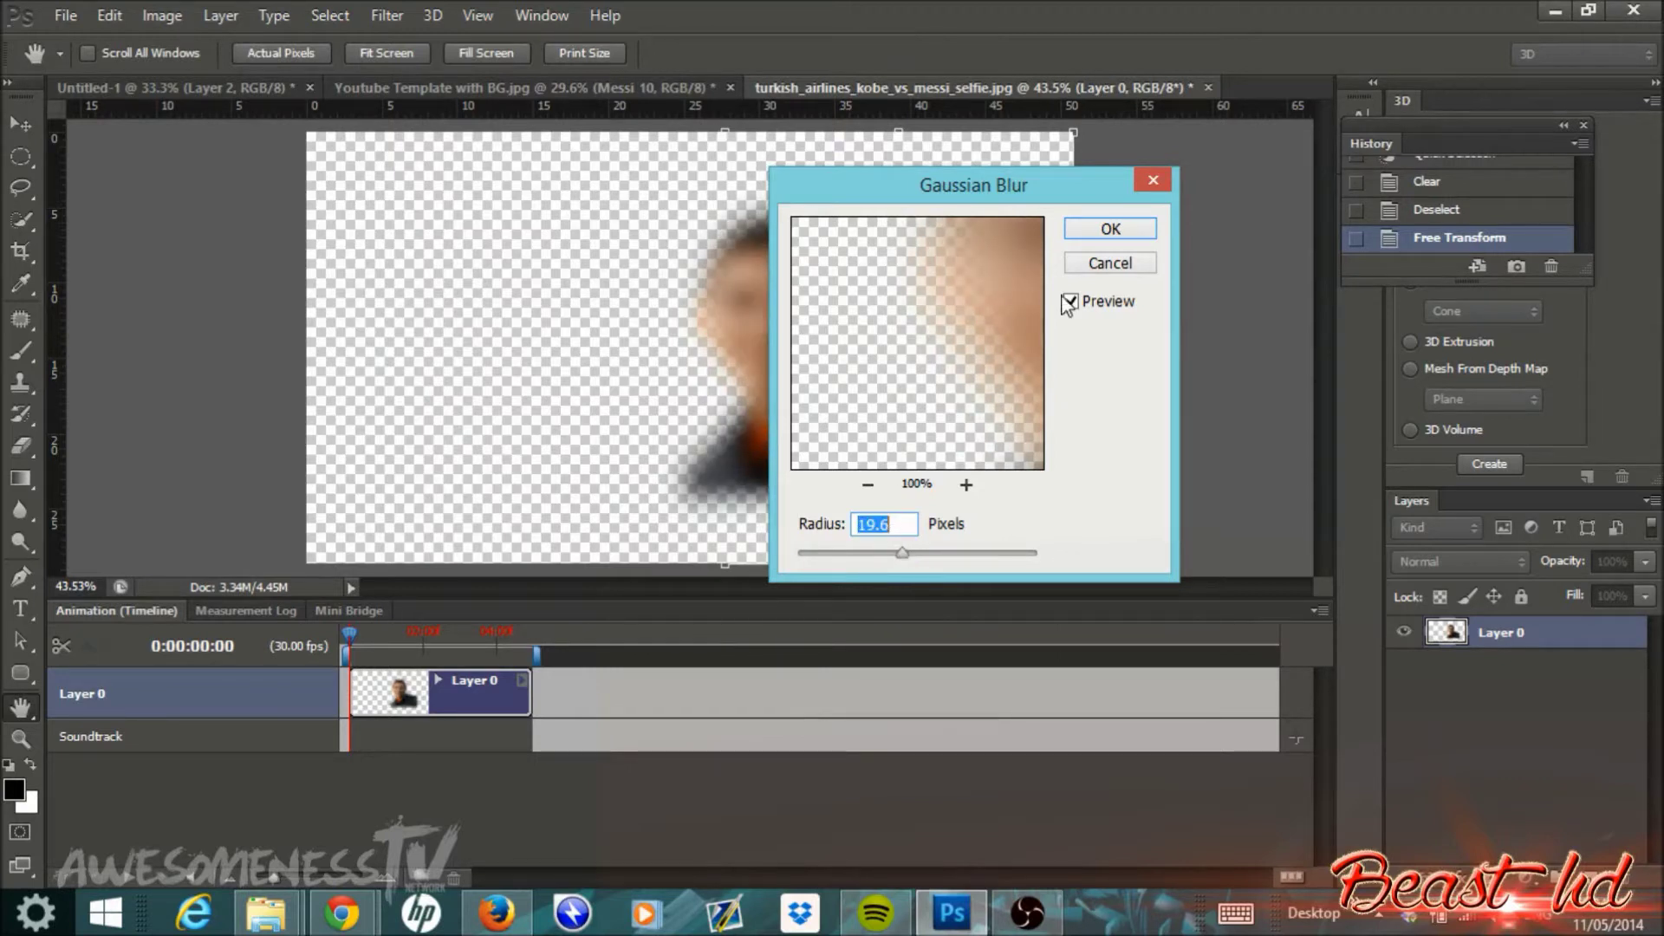
click(1110, 229)
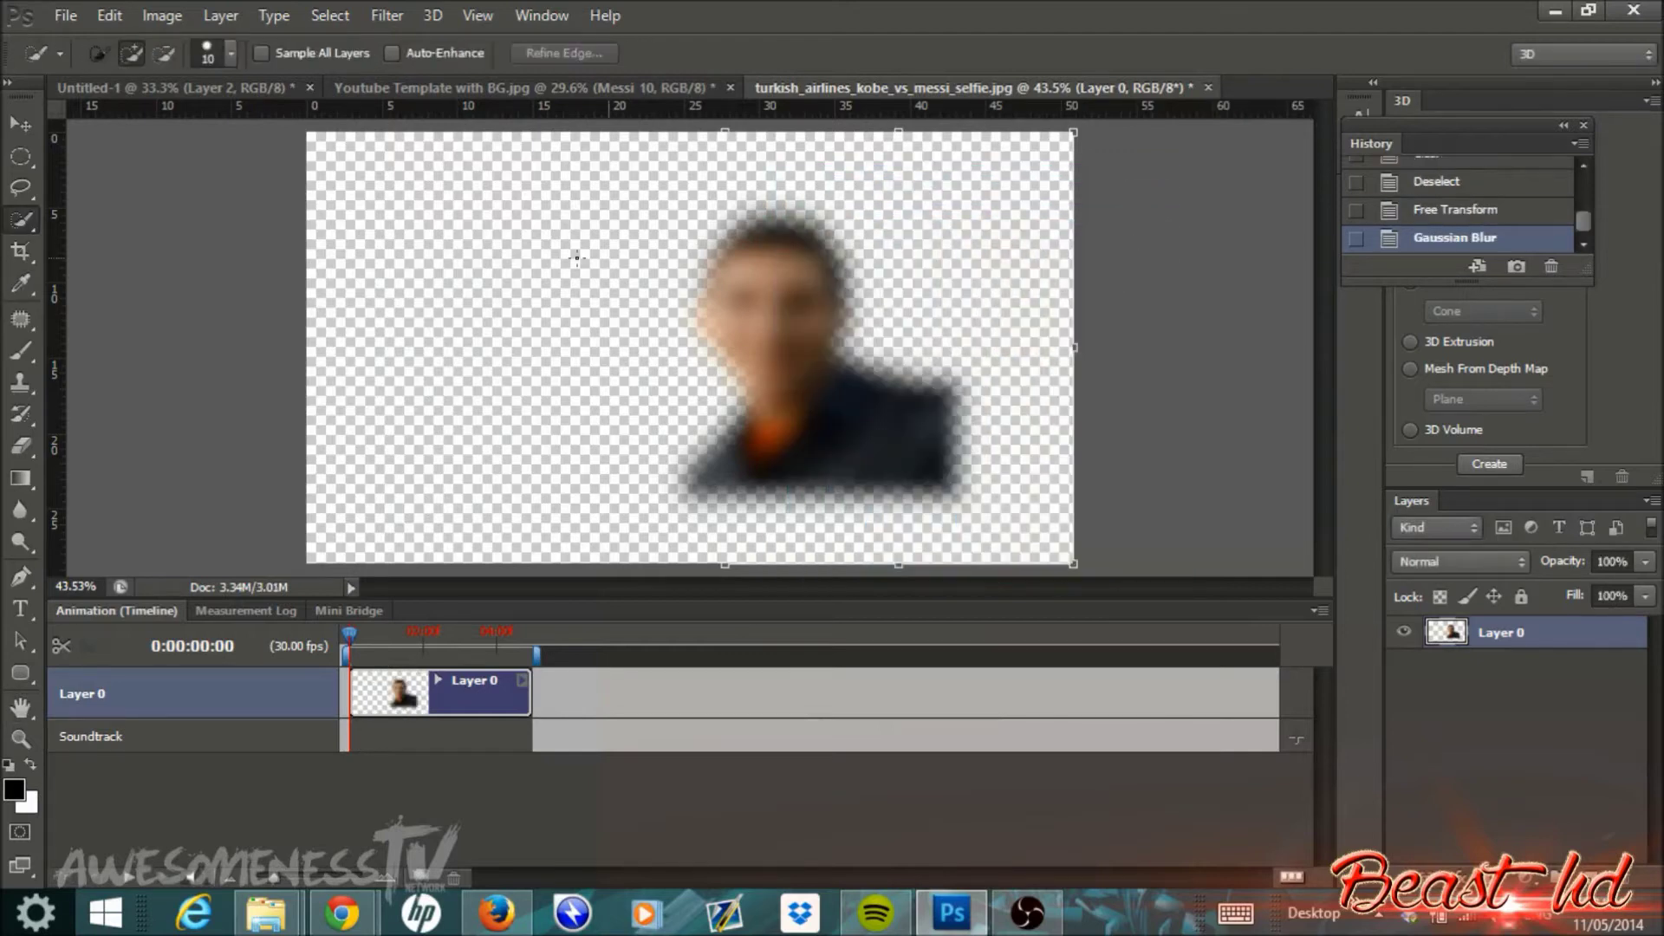
Fade the Gaussian Blur using the Darken mode at 100% opacity
click(111, 14)
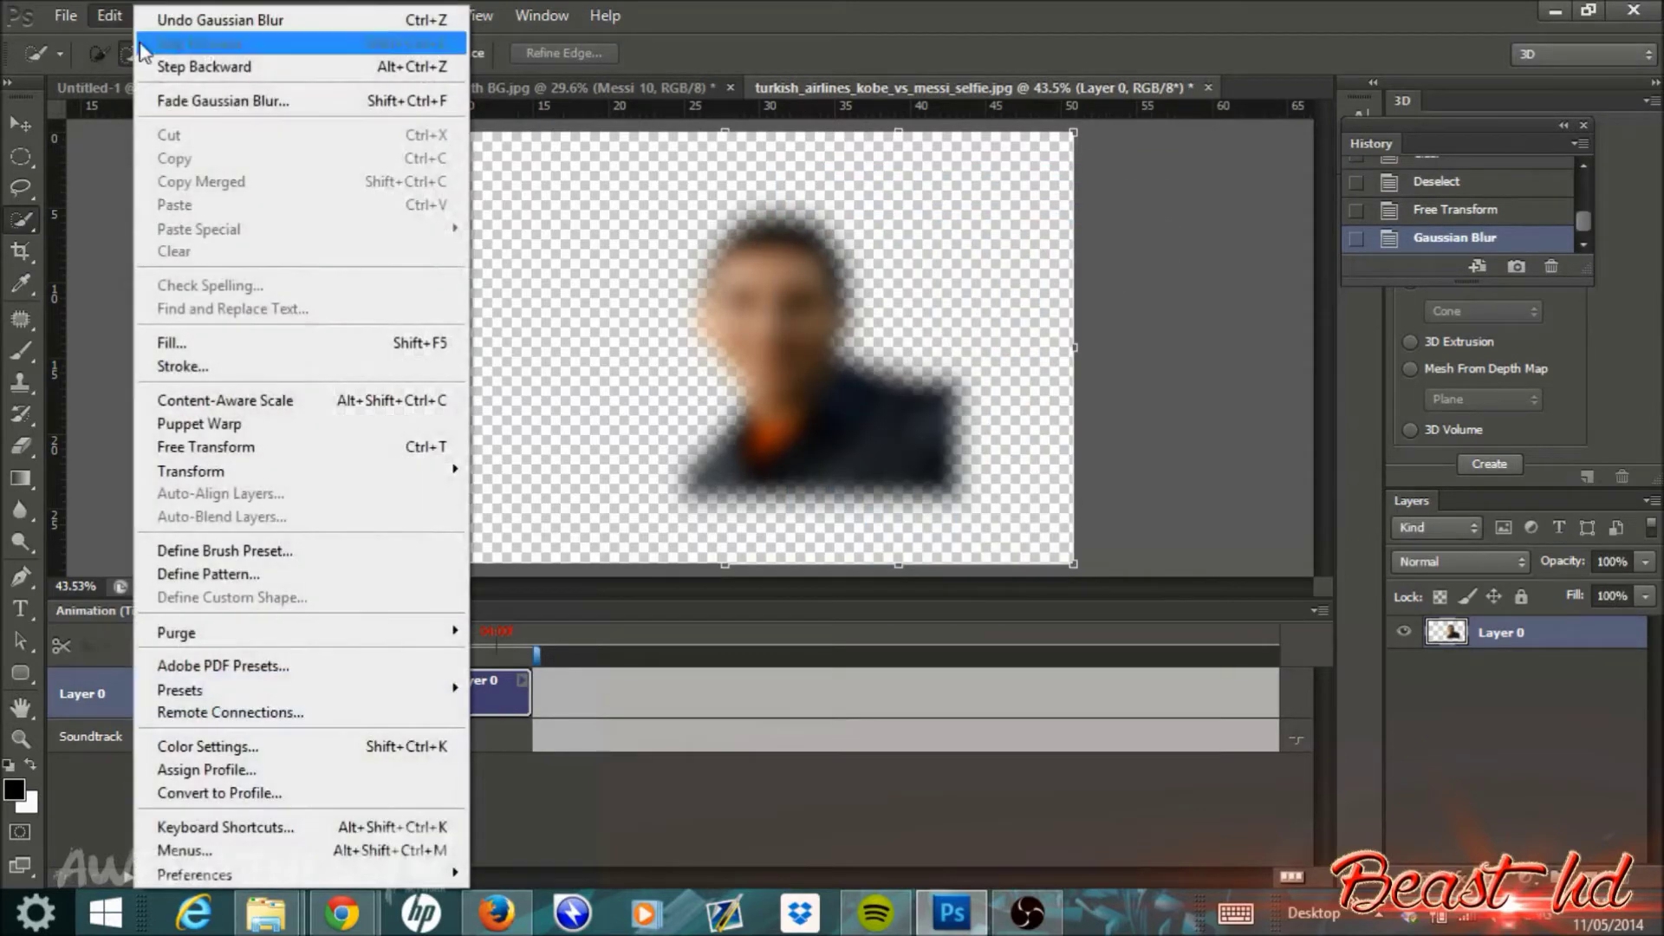
click(325, 100)
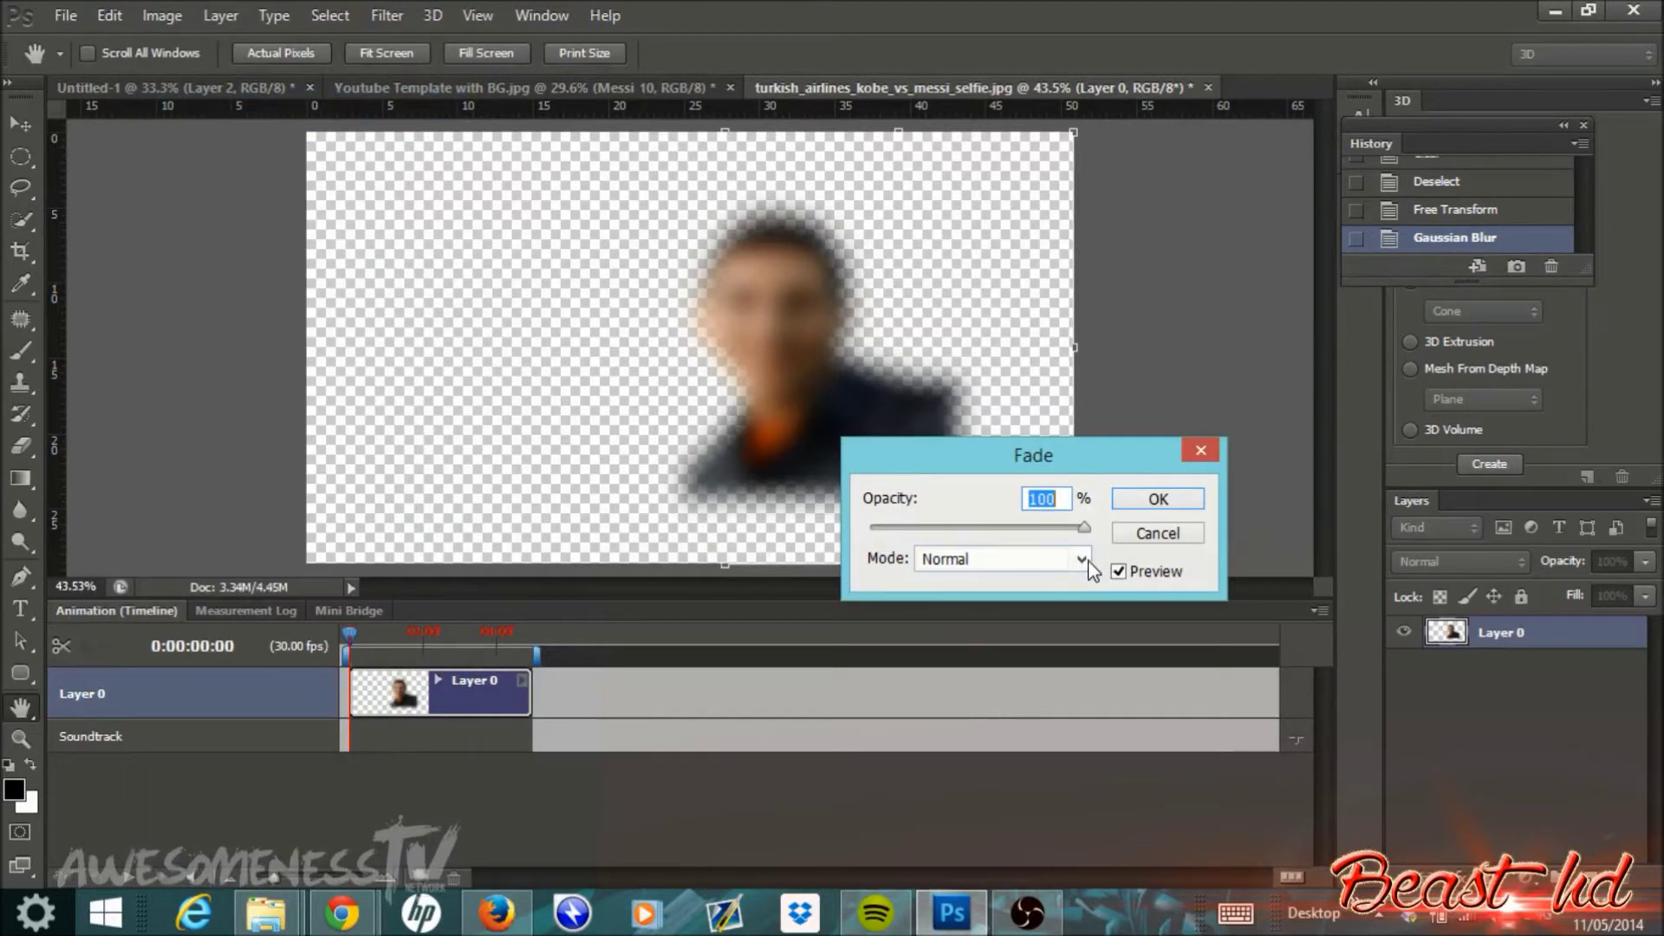
click(1080, 559)
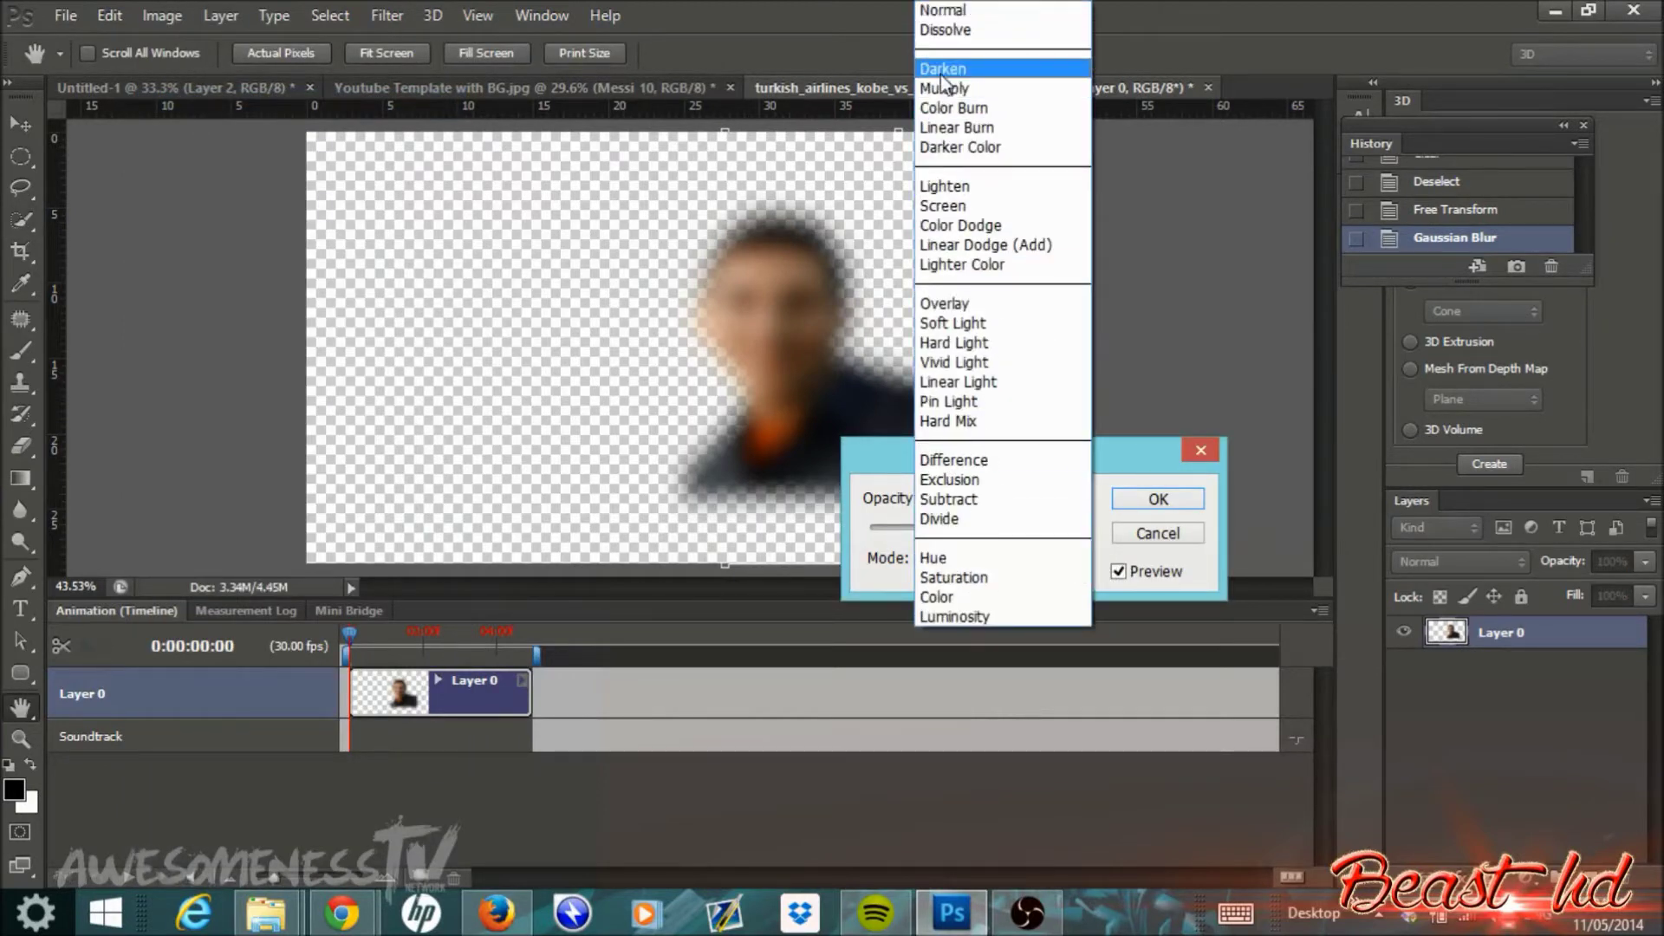
click(946, 76)
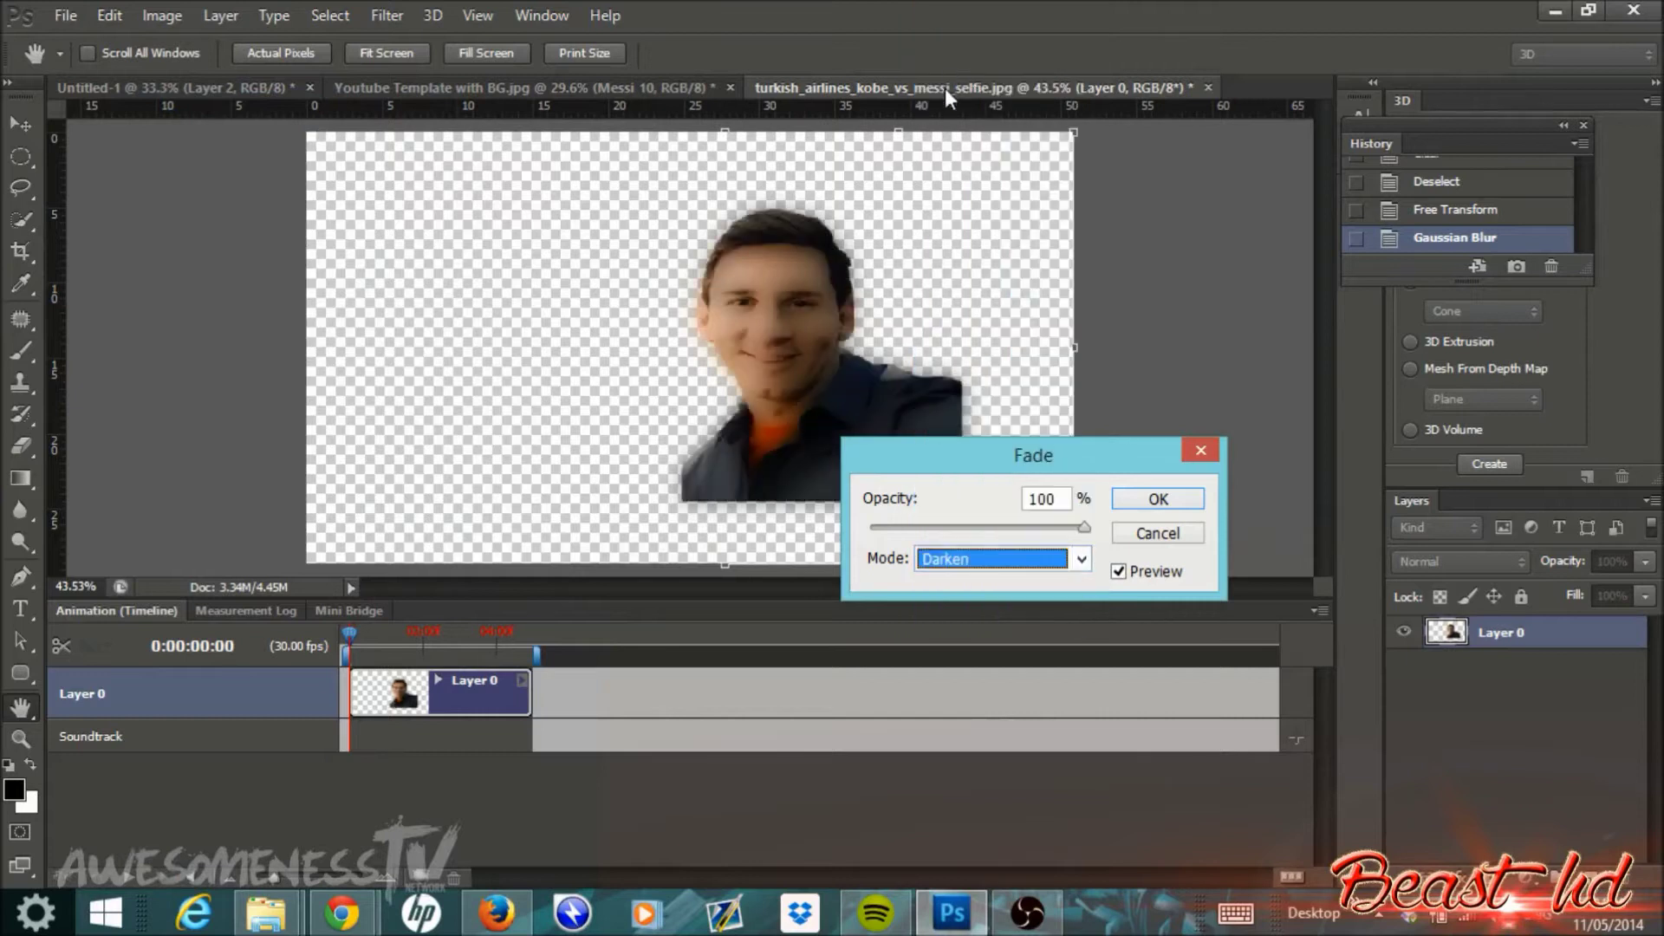
click(1159, 501)
key(w)
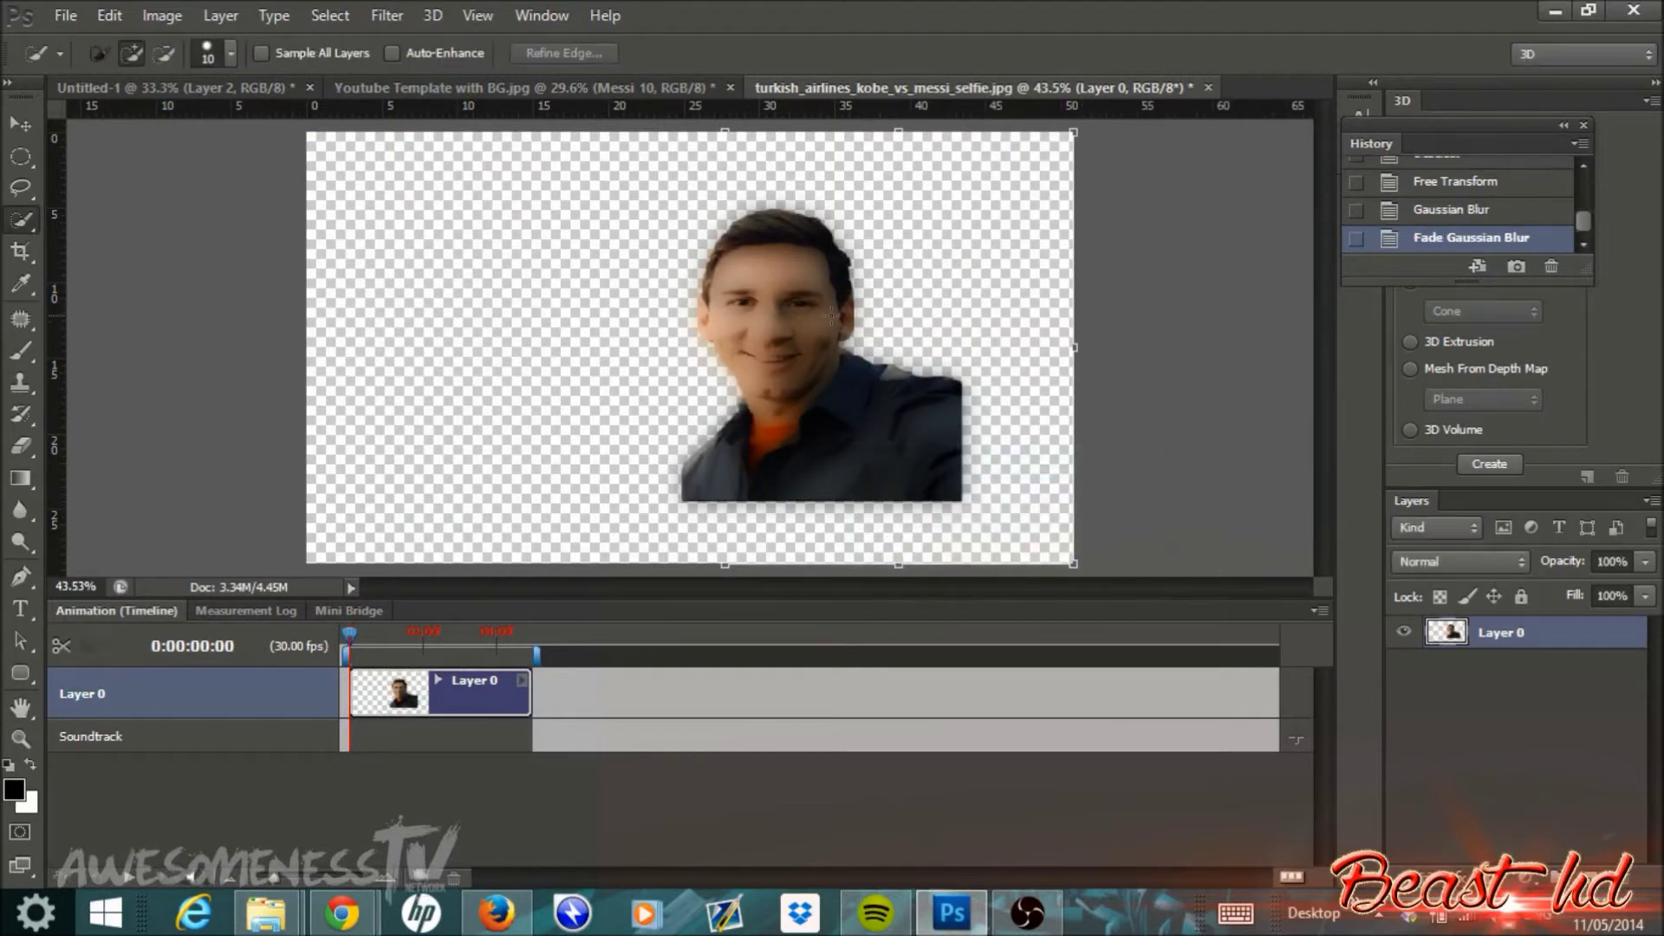
Apply the Poster Edges filter to the cutout with edge thickness 8, edge intensity 2 and posterization 6
click(387, 15)
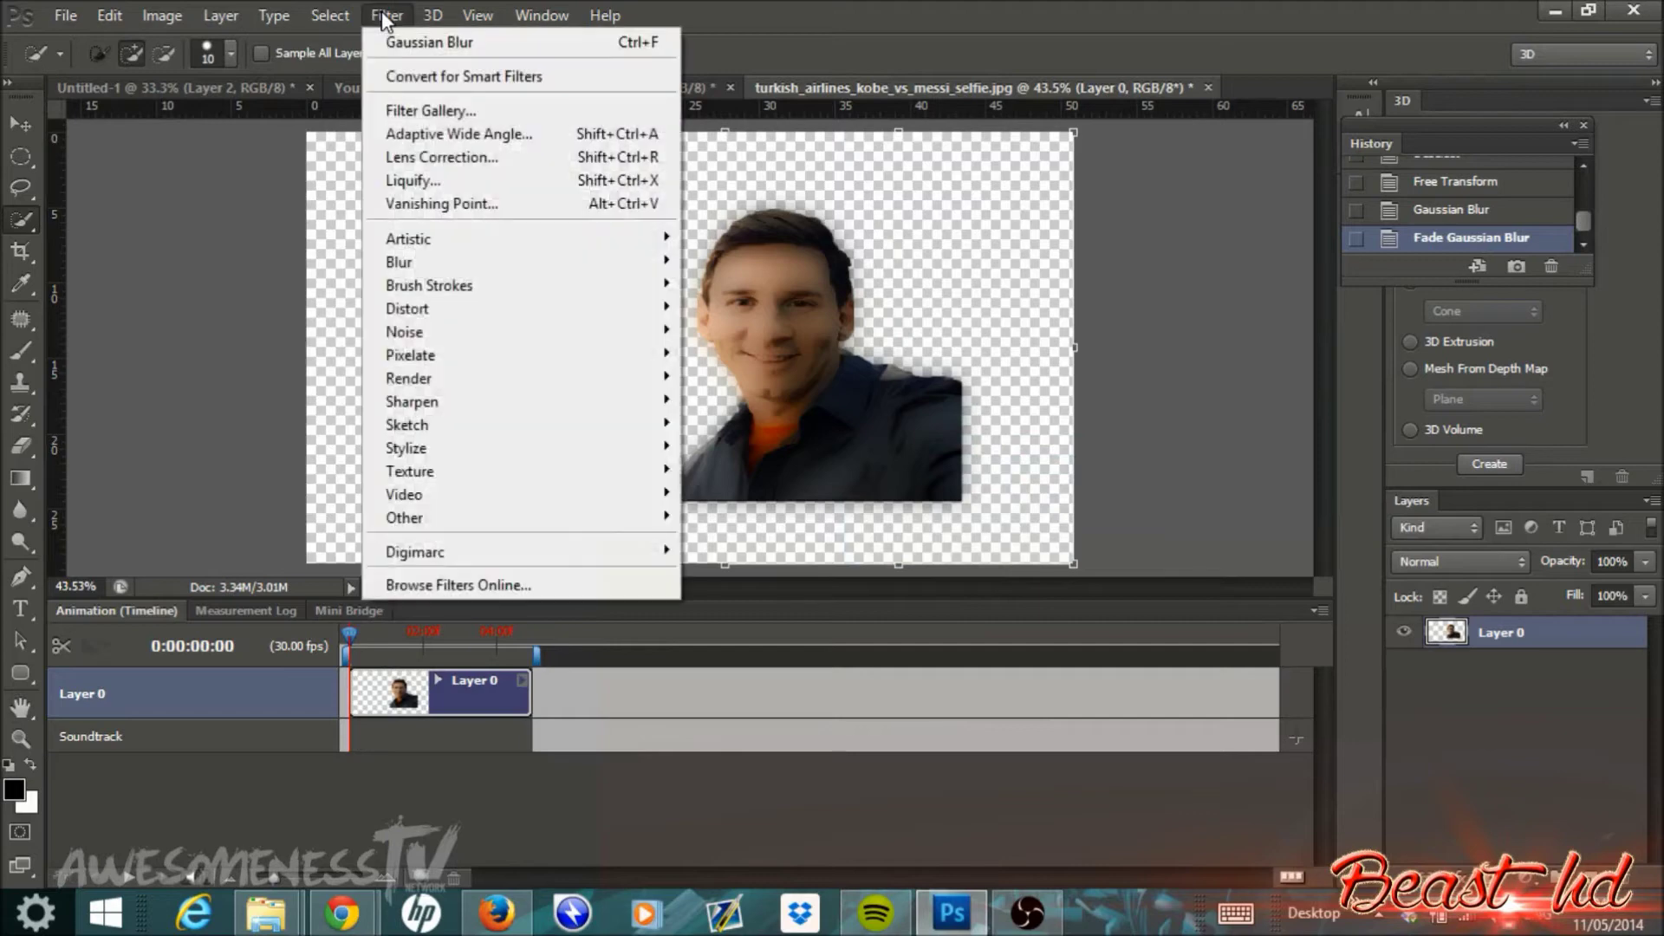
mouse_move(588, 251)
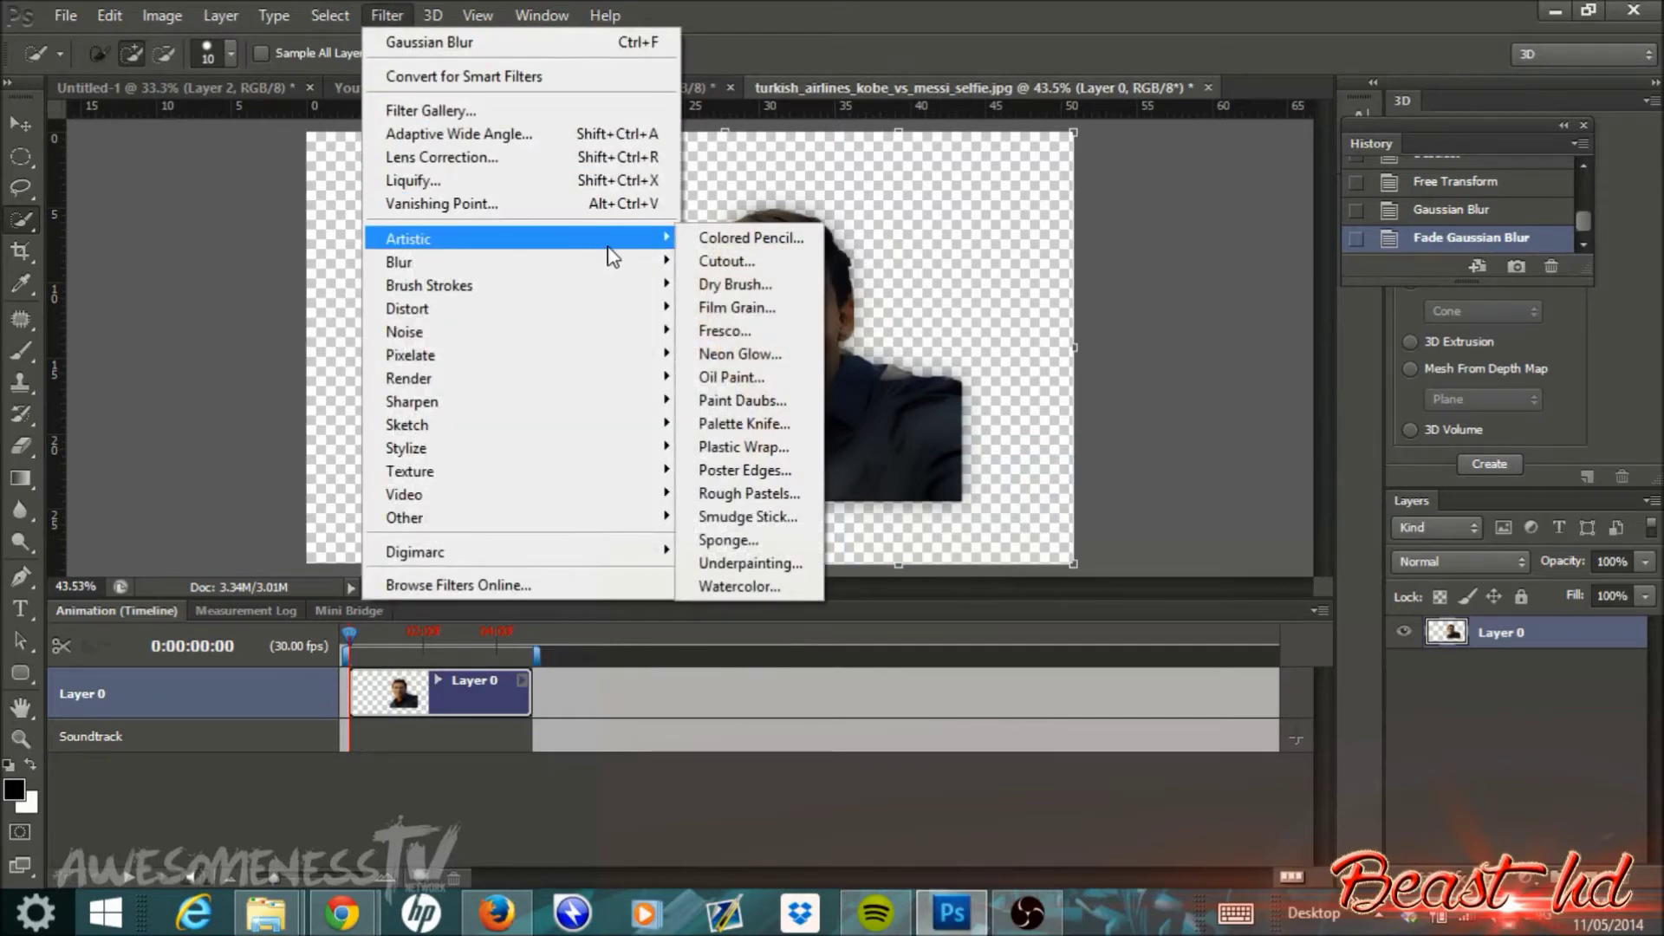
click(775, 470)
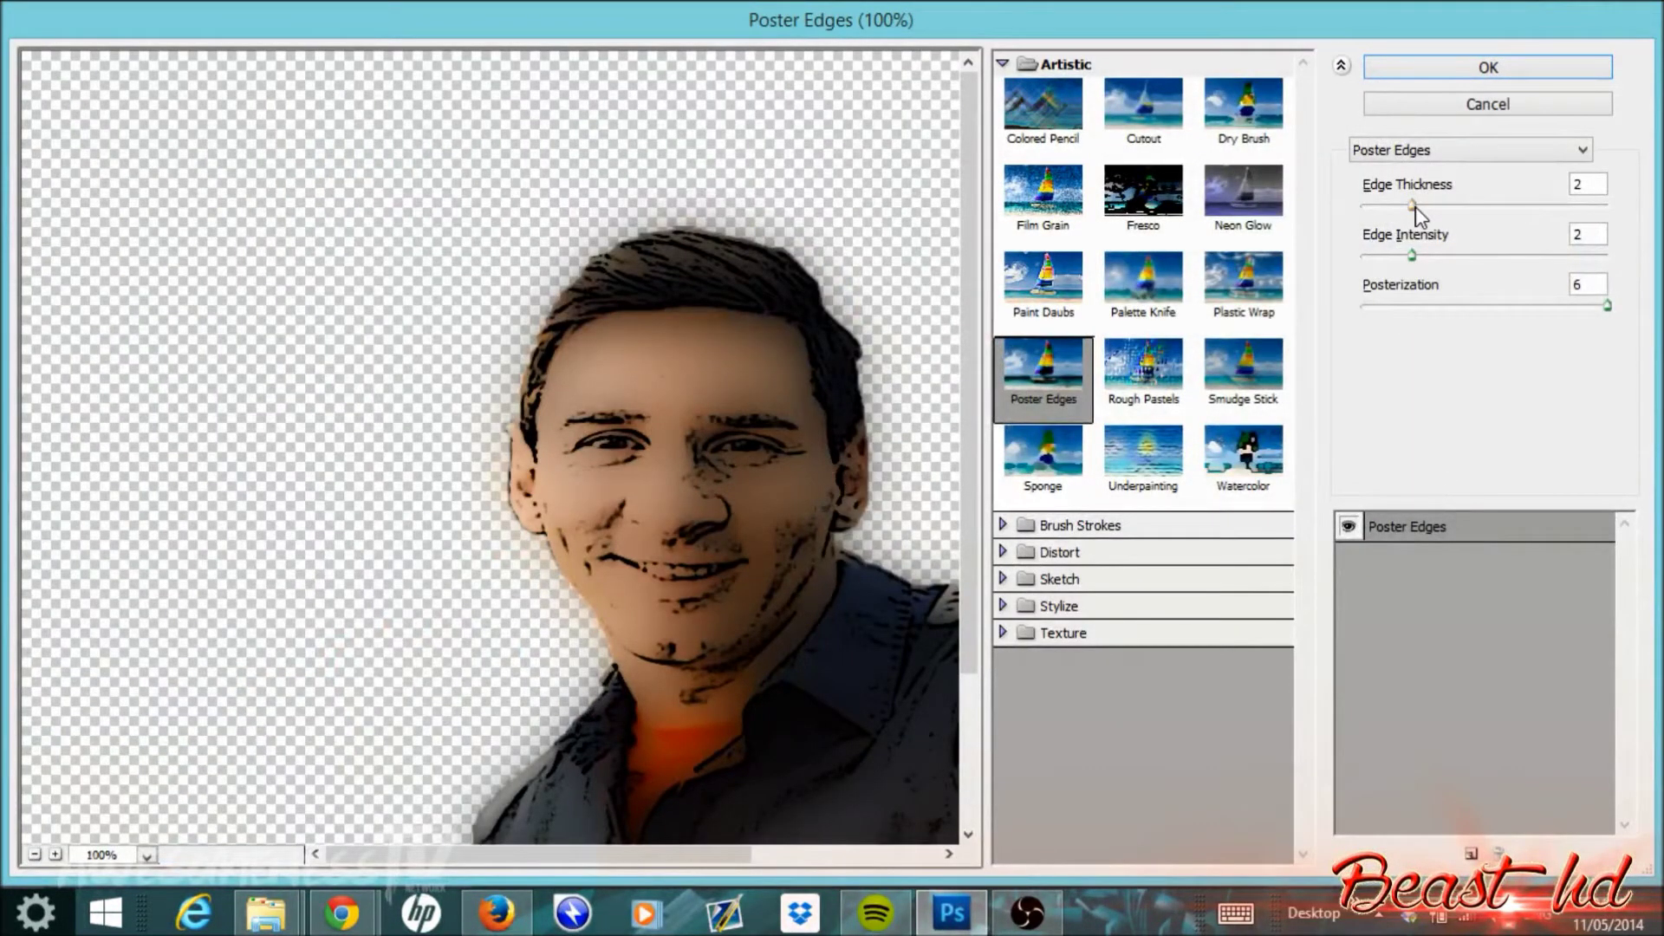
mouse_move(1414, 208)
mouse_down()
mouse_move(1500, 210)
mouse_move(1397, 210)
mouse_move(1421, 209)
mouse_up()
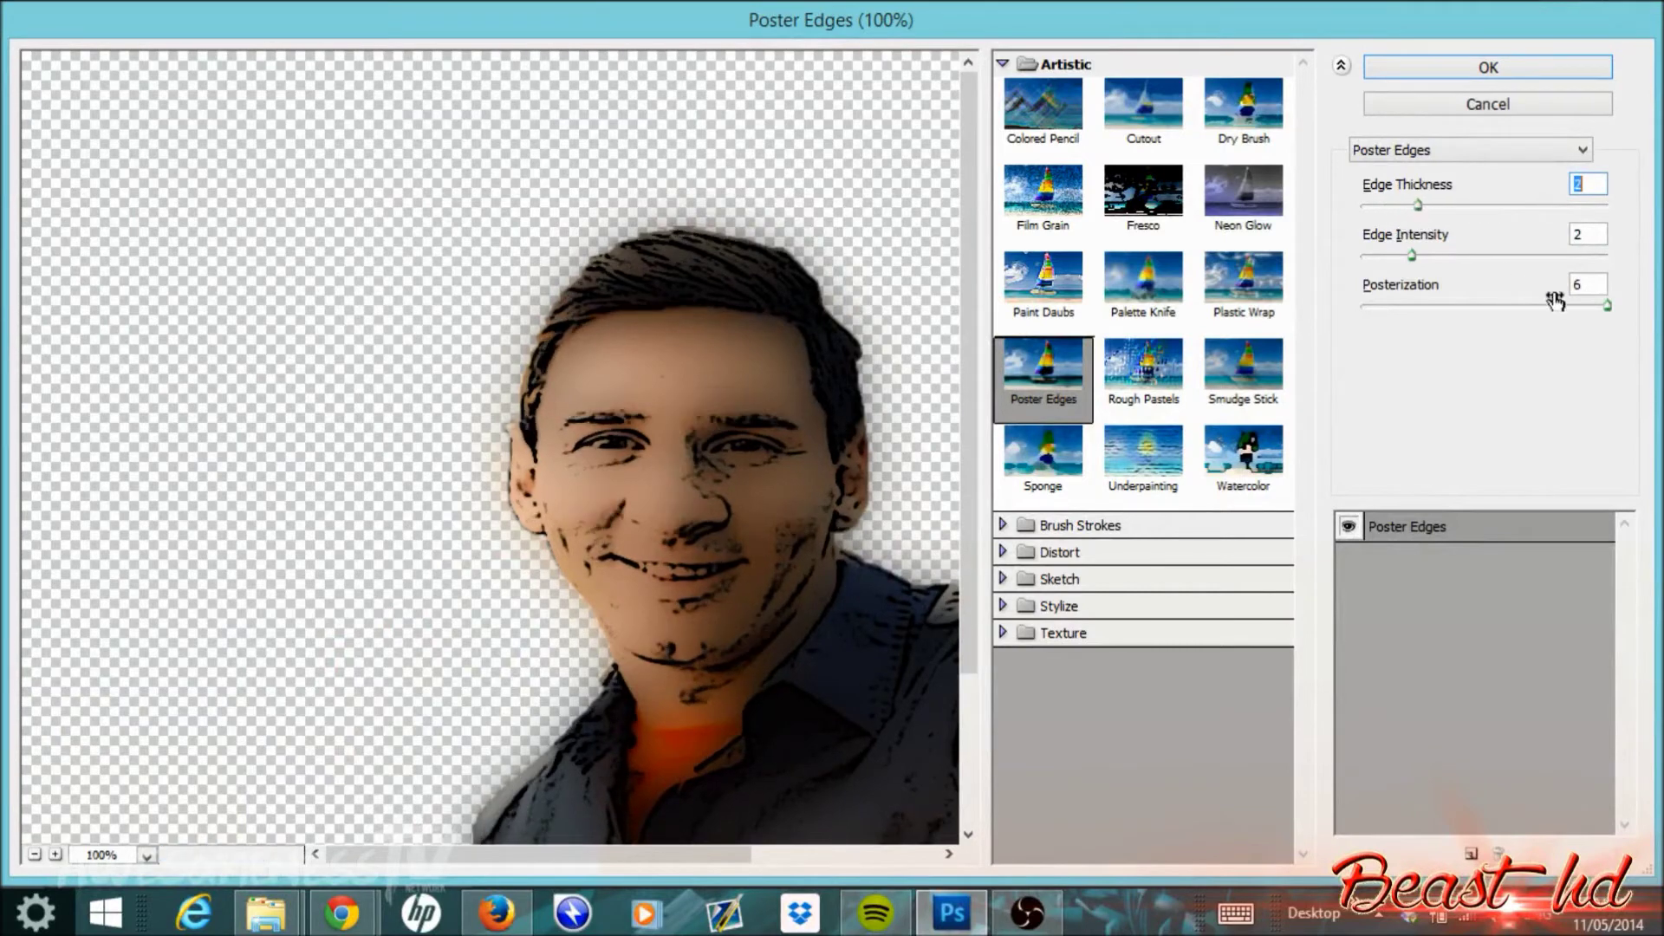
click(1608, 308)
click(1413, 205)
drag(1412, 205, 1555, 212)
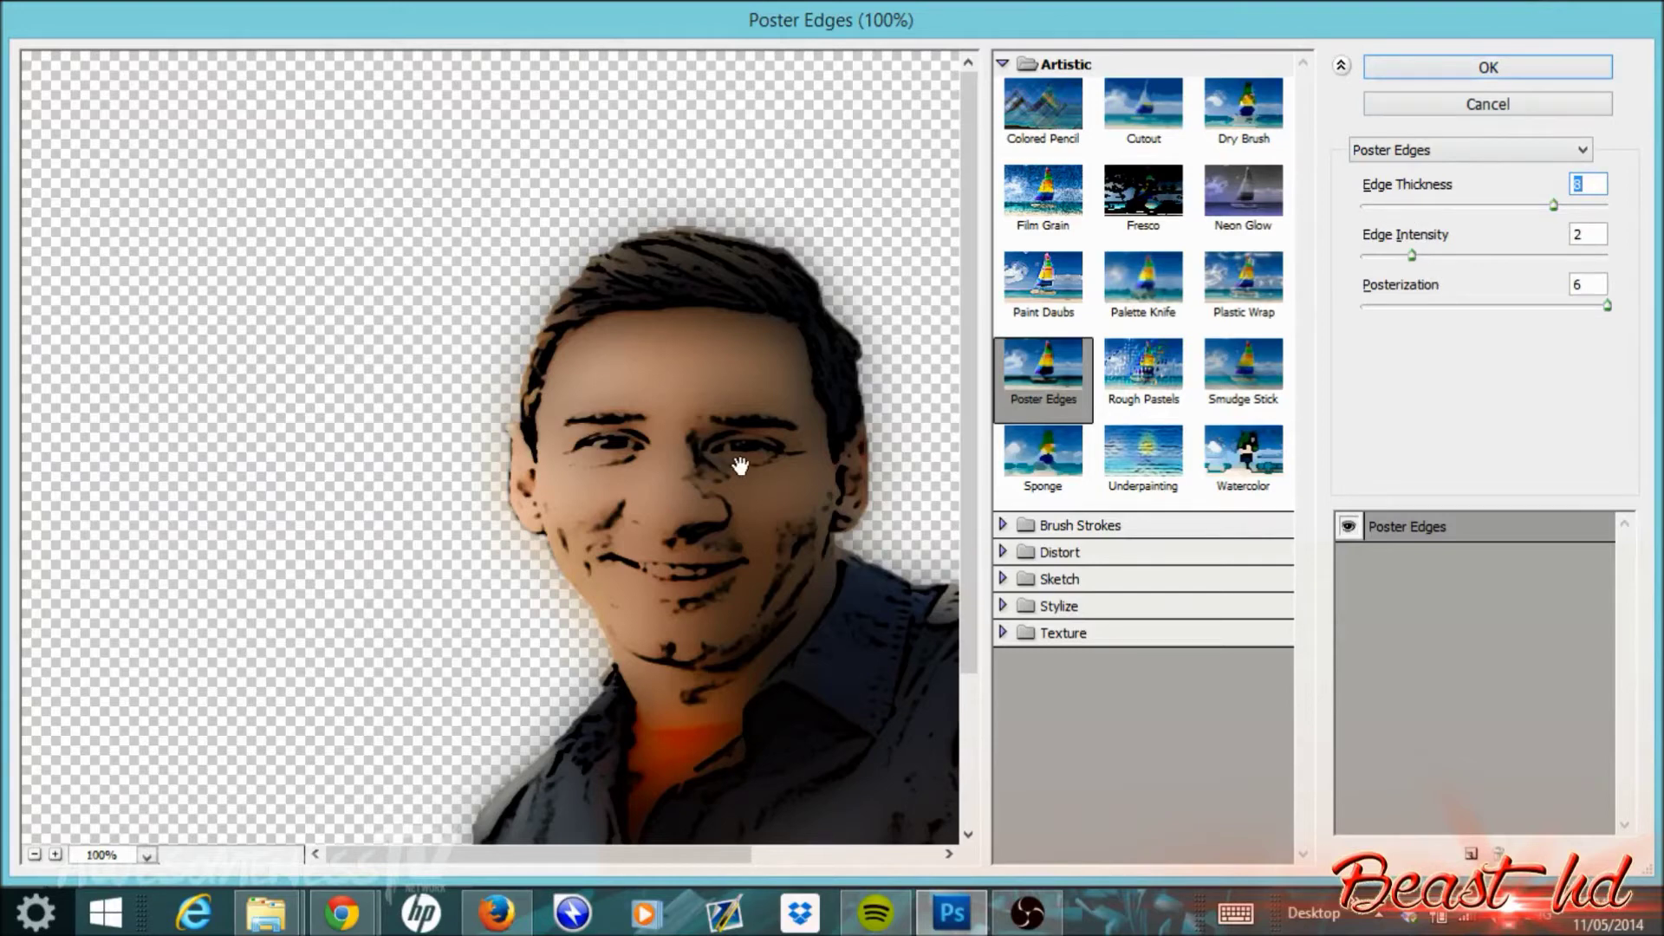
drag(743, 464, 672, 416)
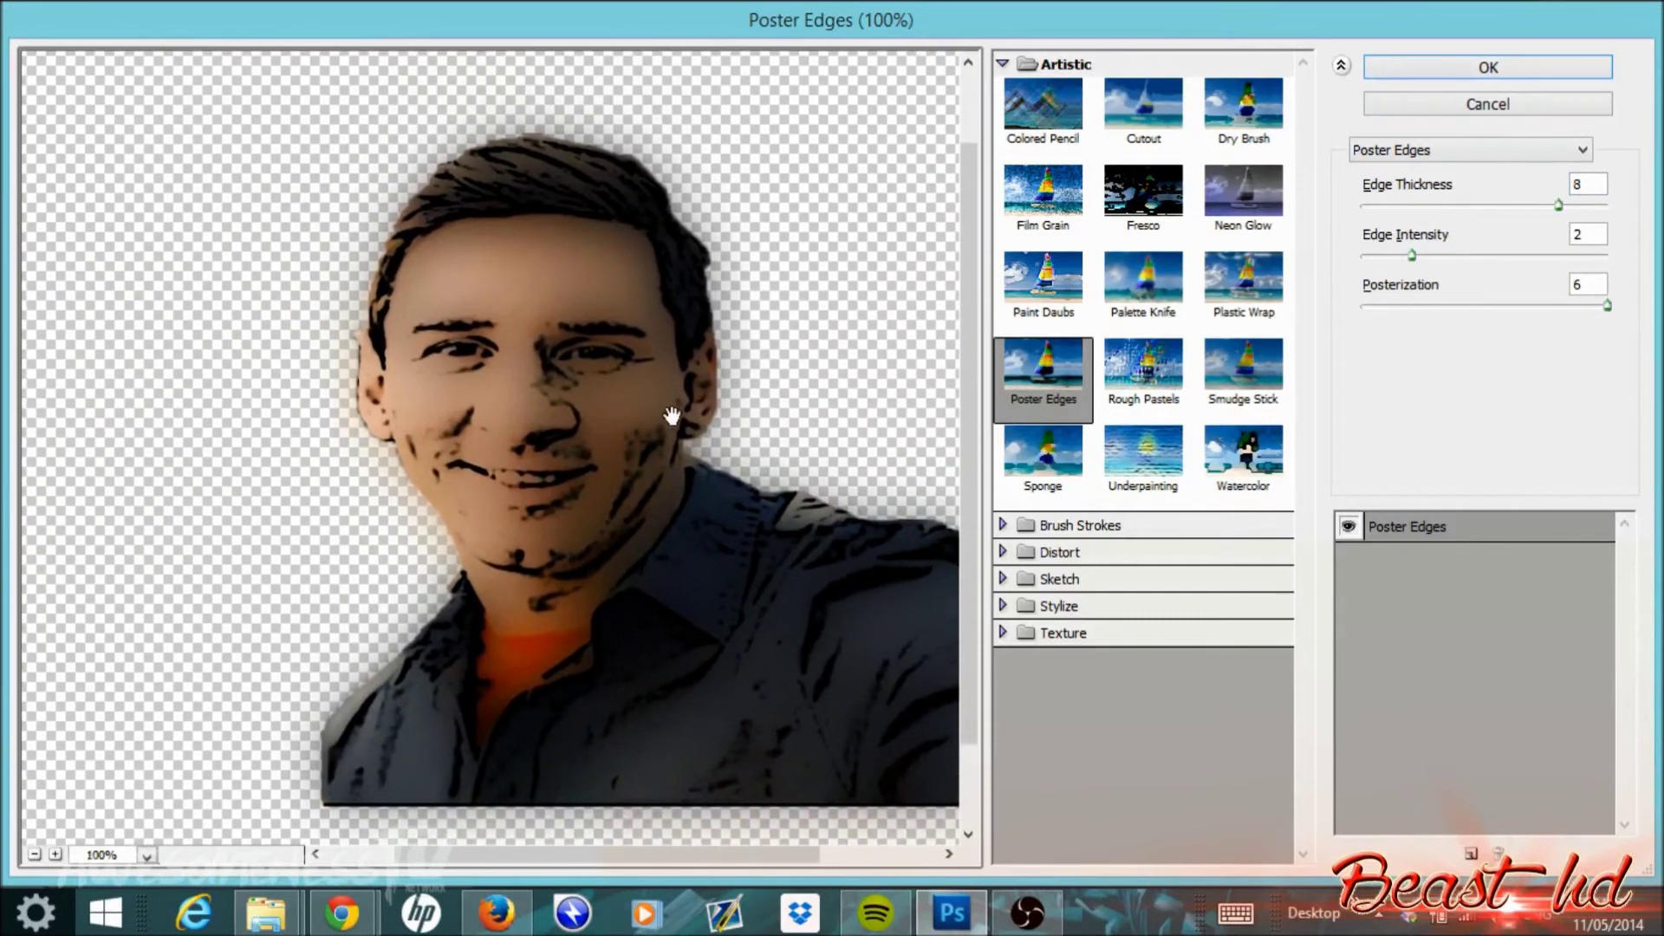
click(1514, 69)
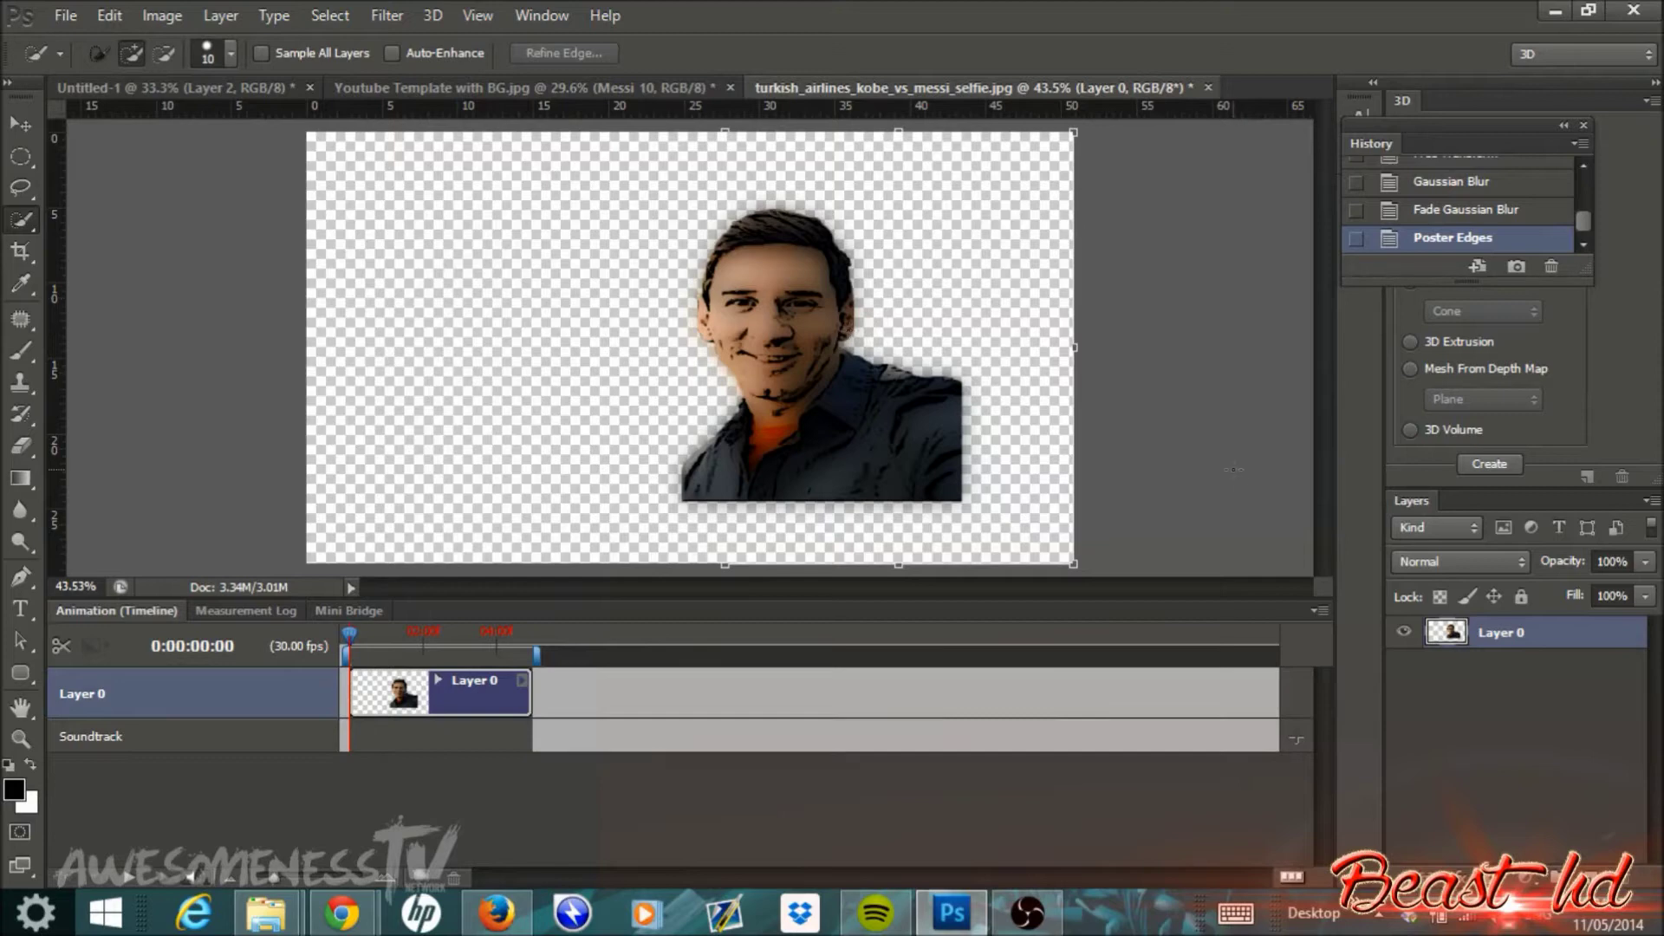
Add an Outer Glow to the cutout layer with Normal blend mode, 100% opacity, 3% spread and 5 px size
right_click(1577, 640)
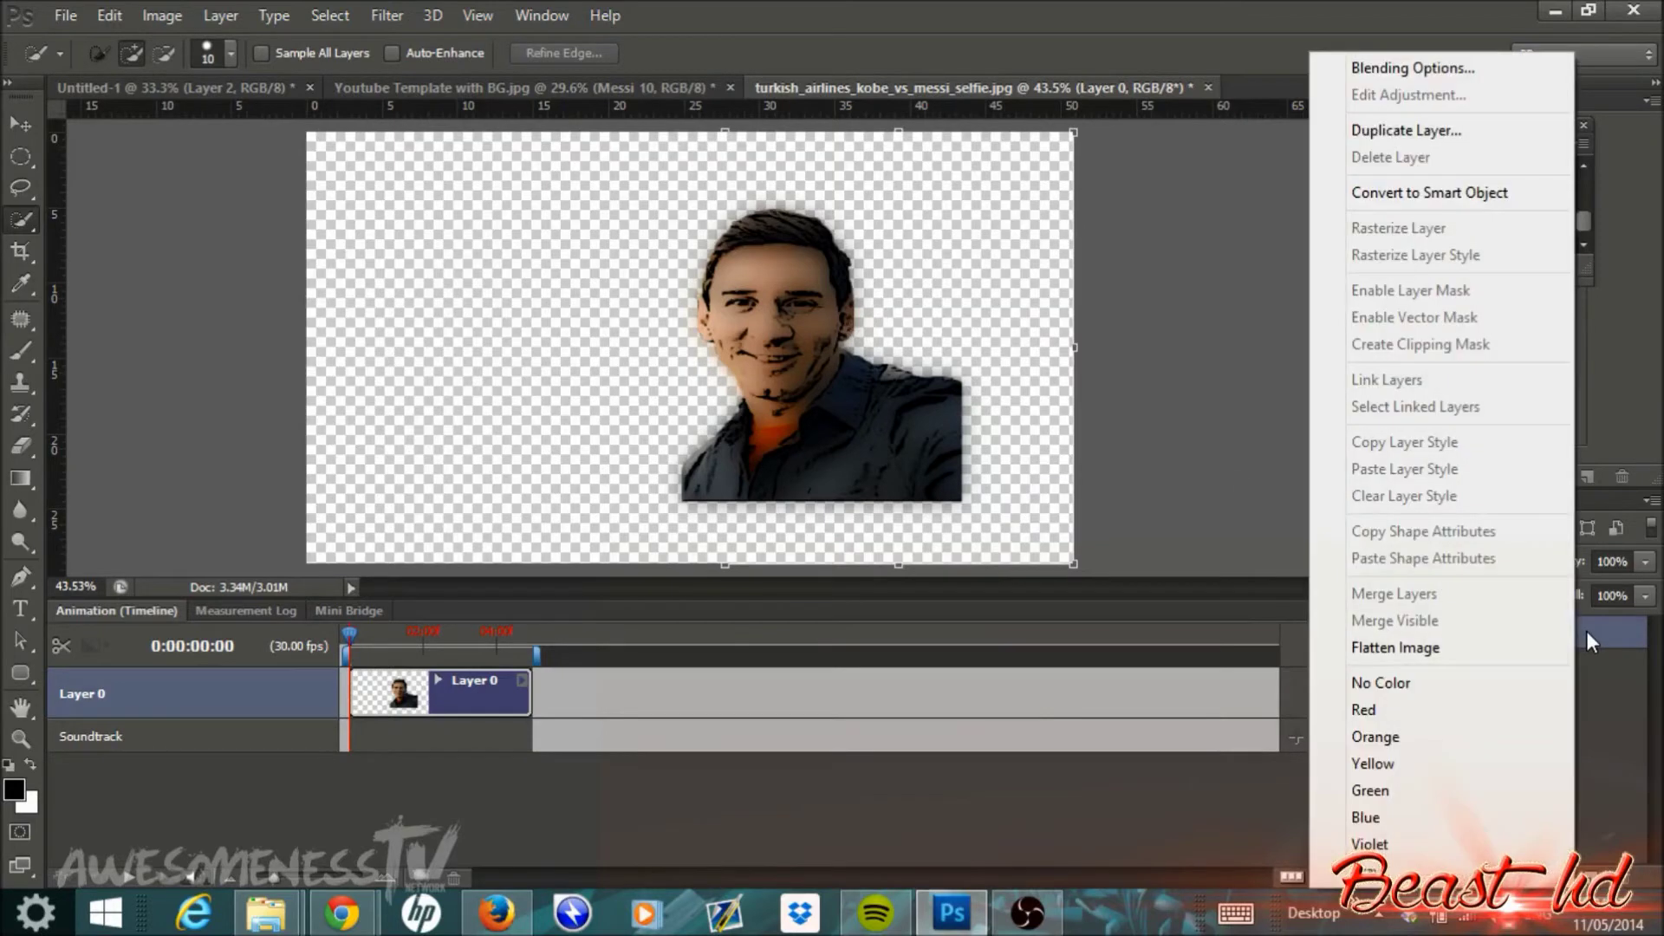
click(1395, 70)
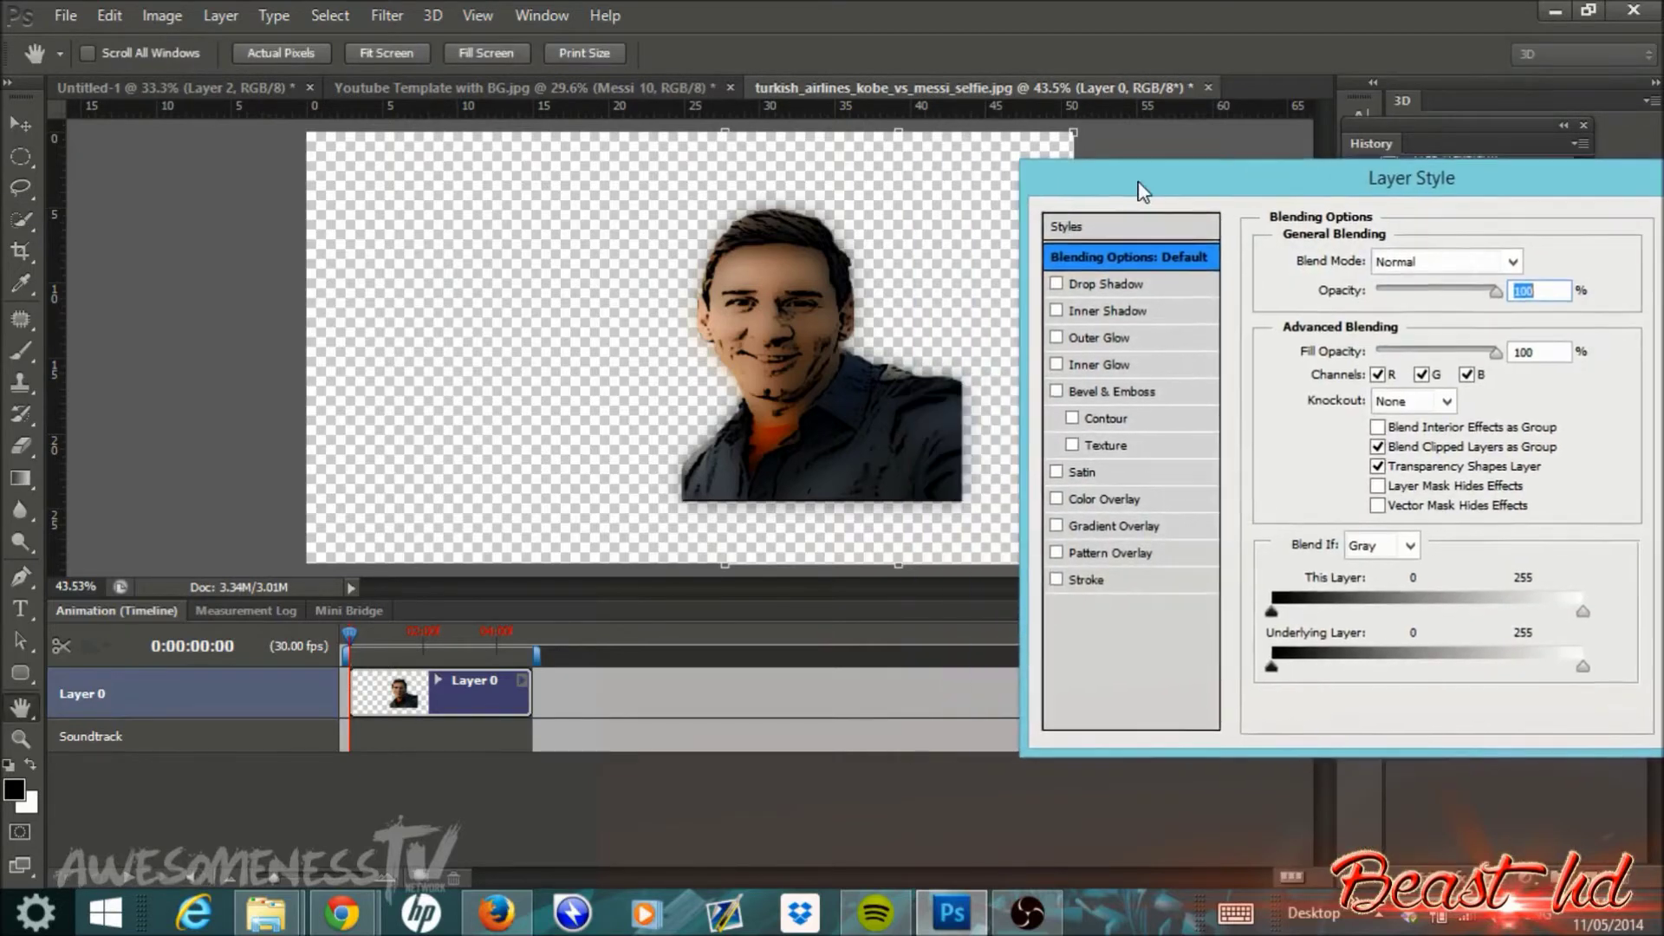
click(1109, 337)
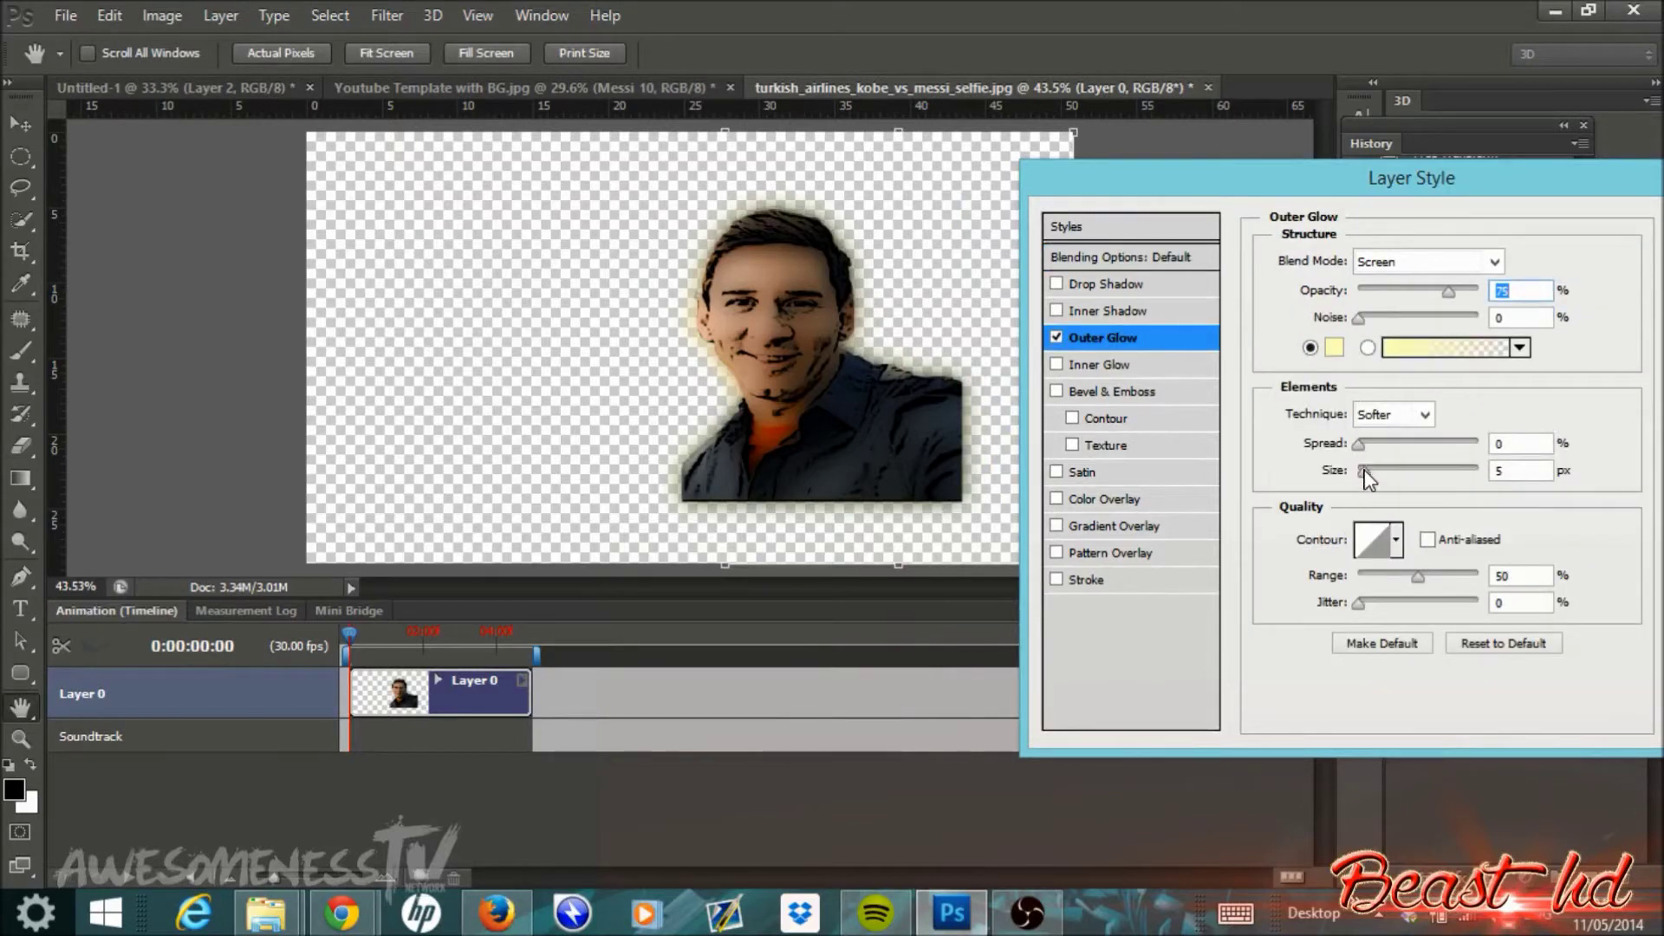
click(1363, 469)
click(1496, 261)
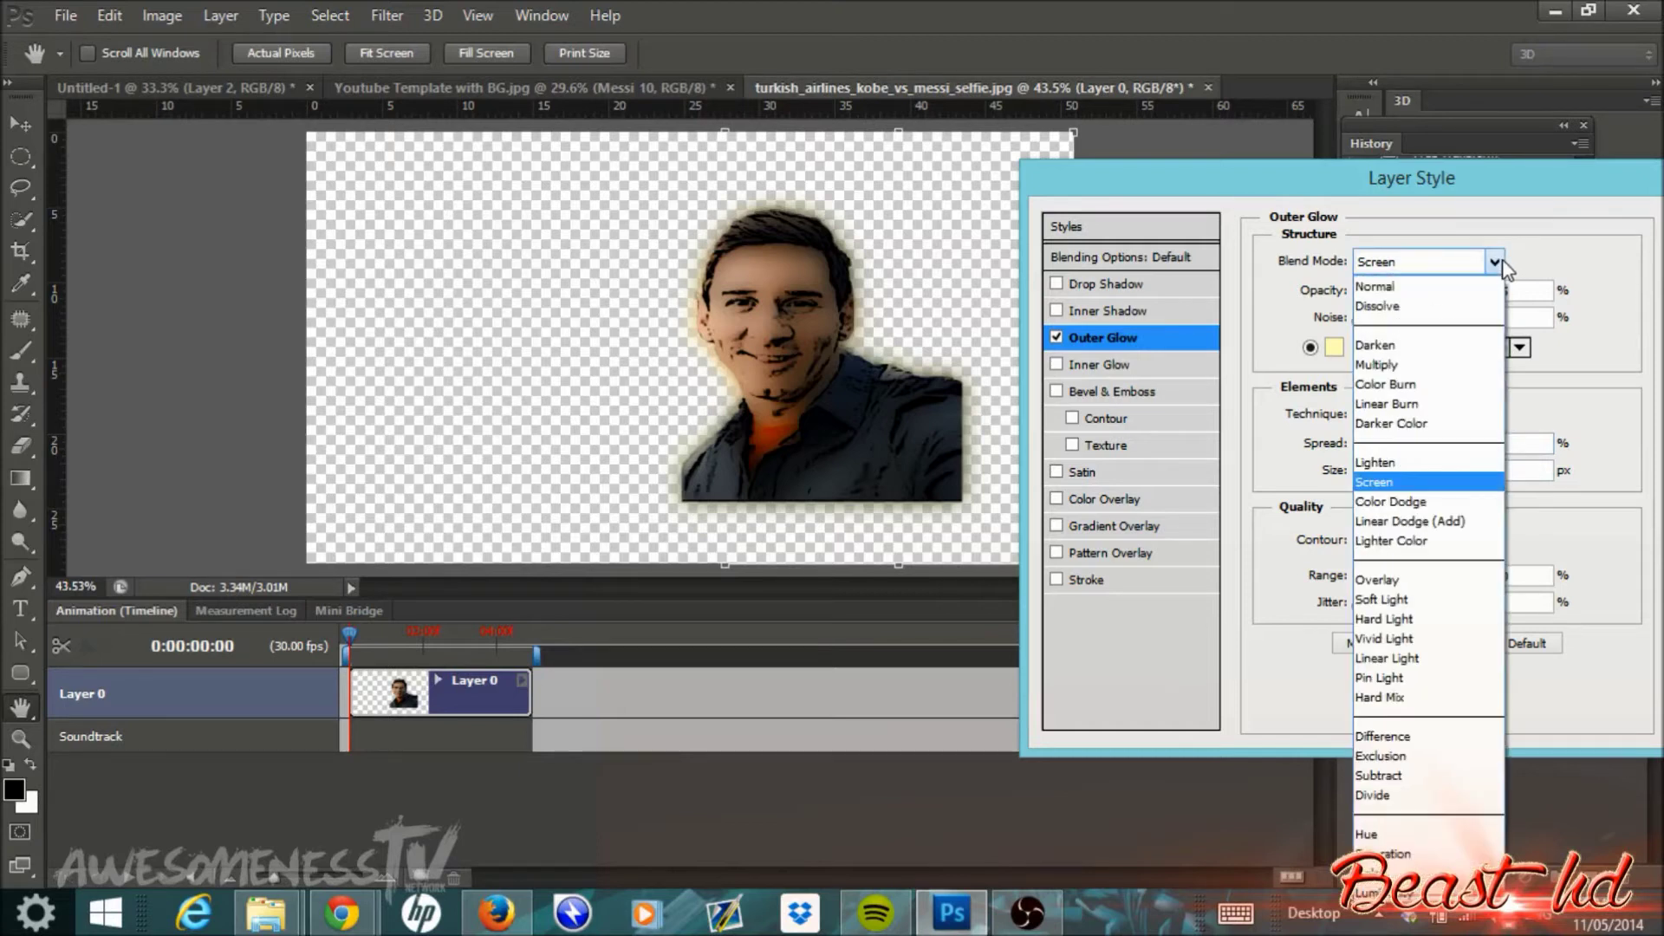
click(1455, 287)
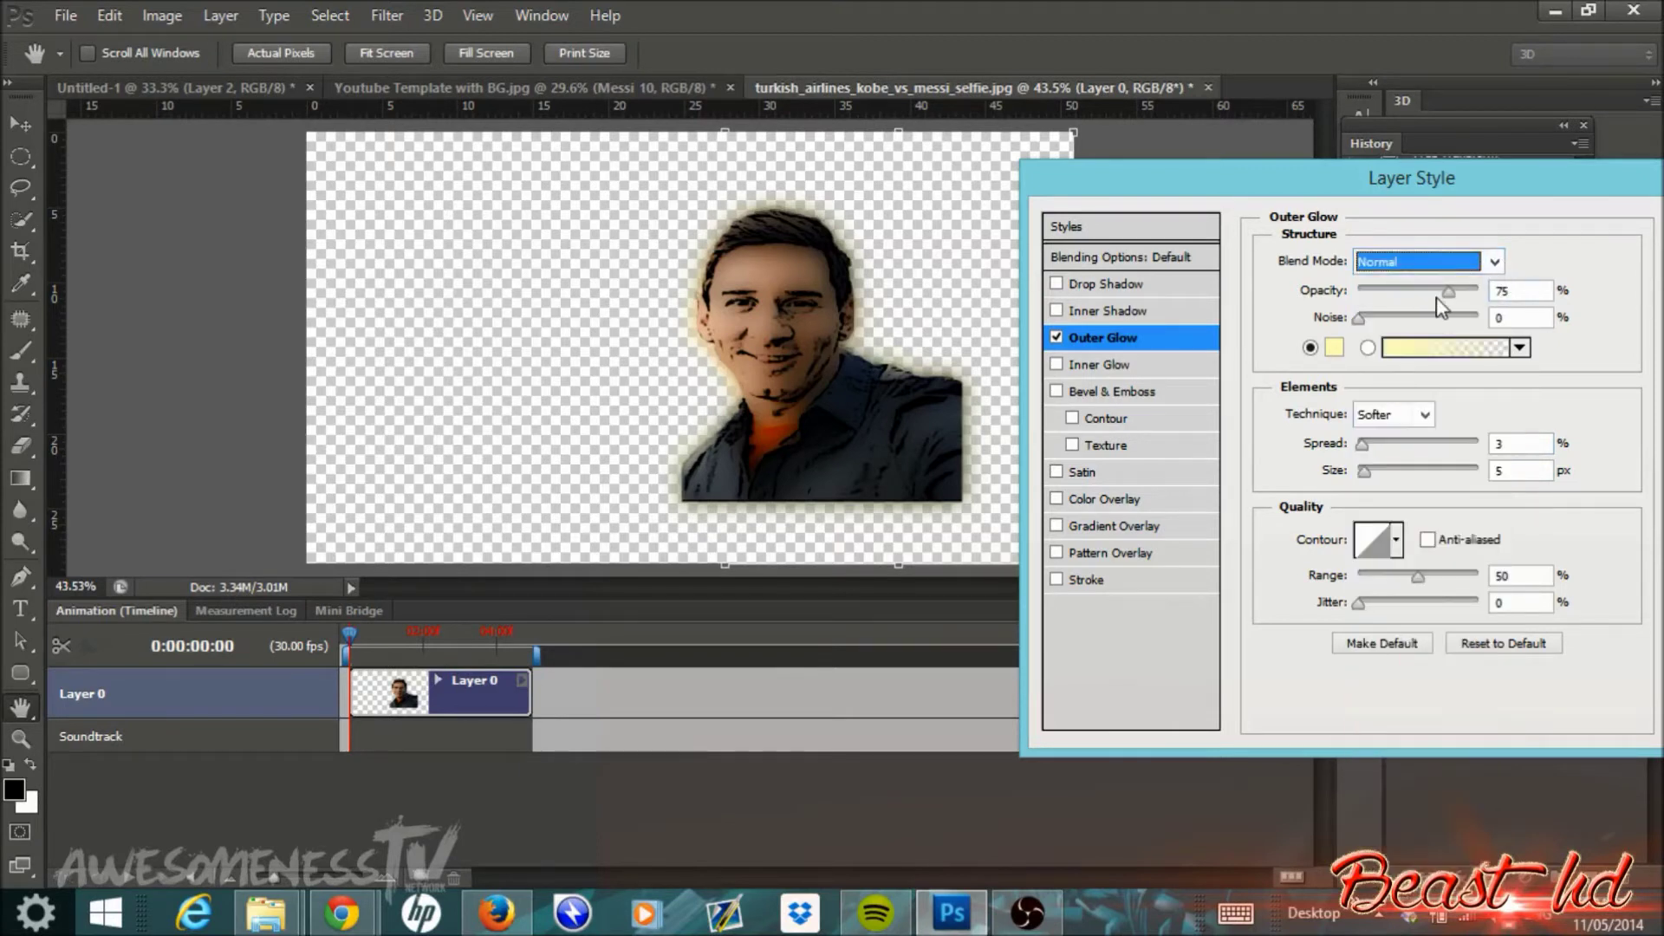
drag(1449, 293, 1480, 293)
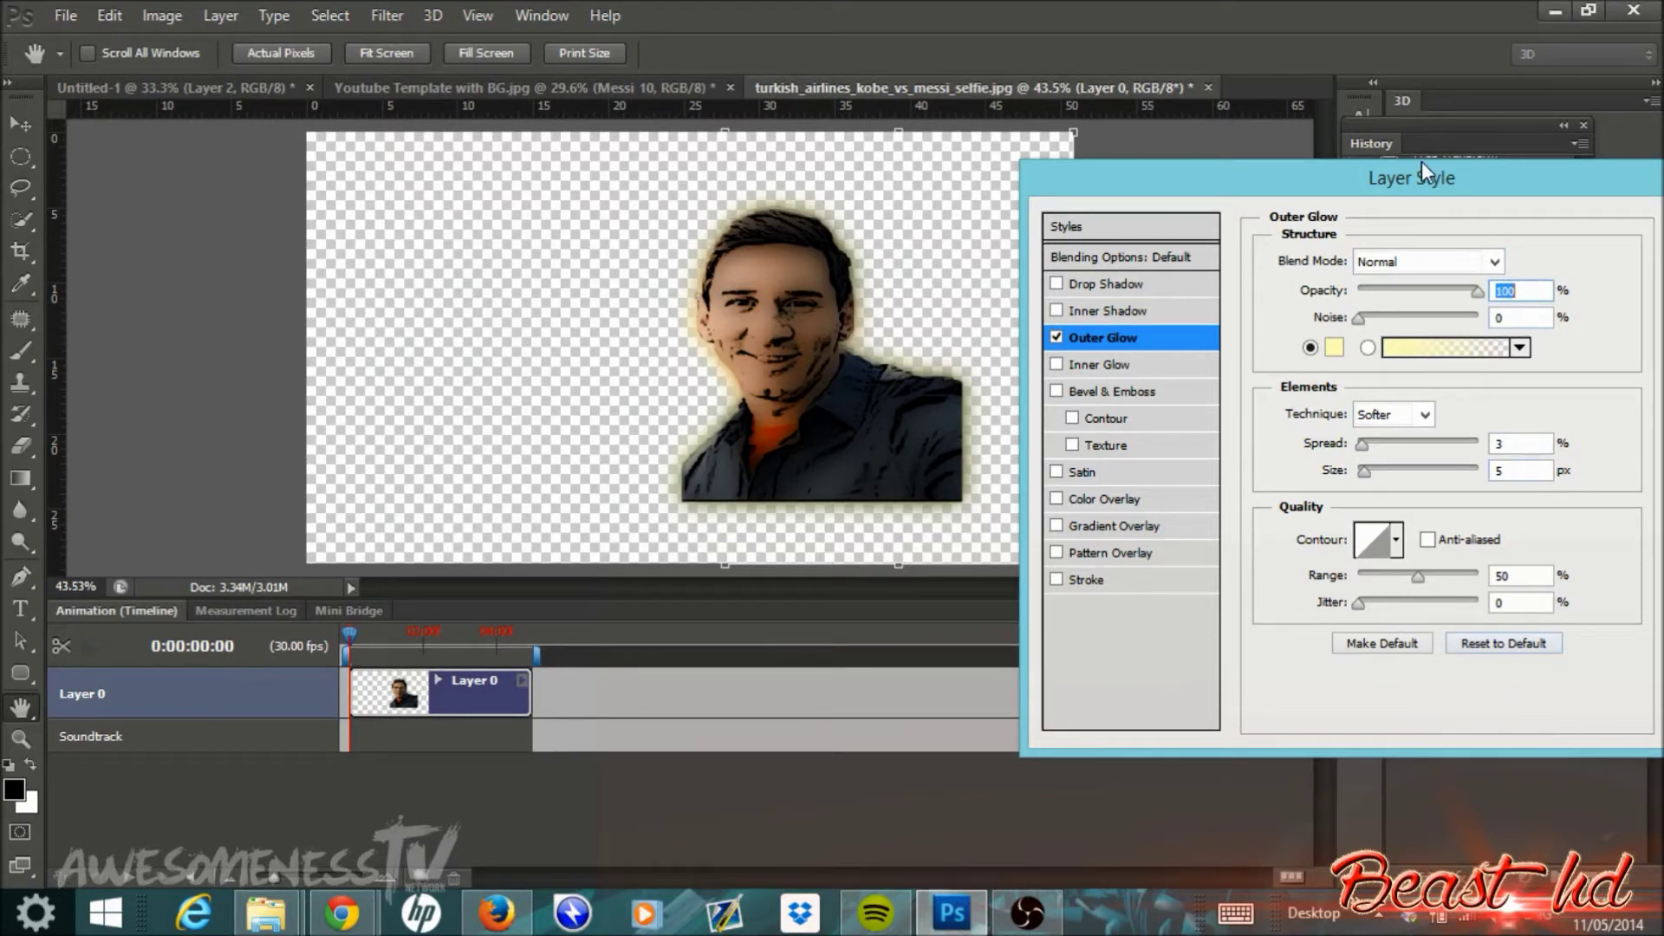
Add a Bevel & Emboss with Contour to the cutout layer, setting depth to 246% and soften to 3 px, and apply the layer style
click(1057, 391)
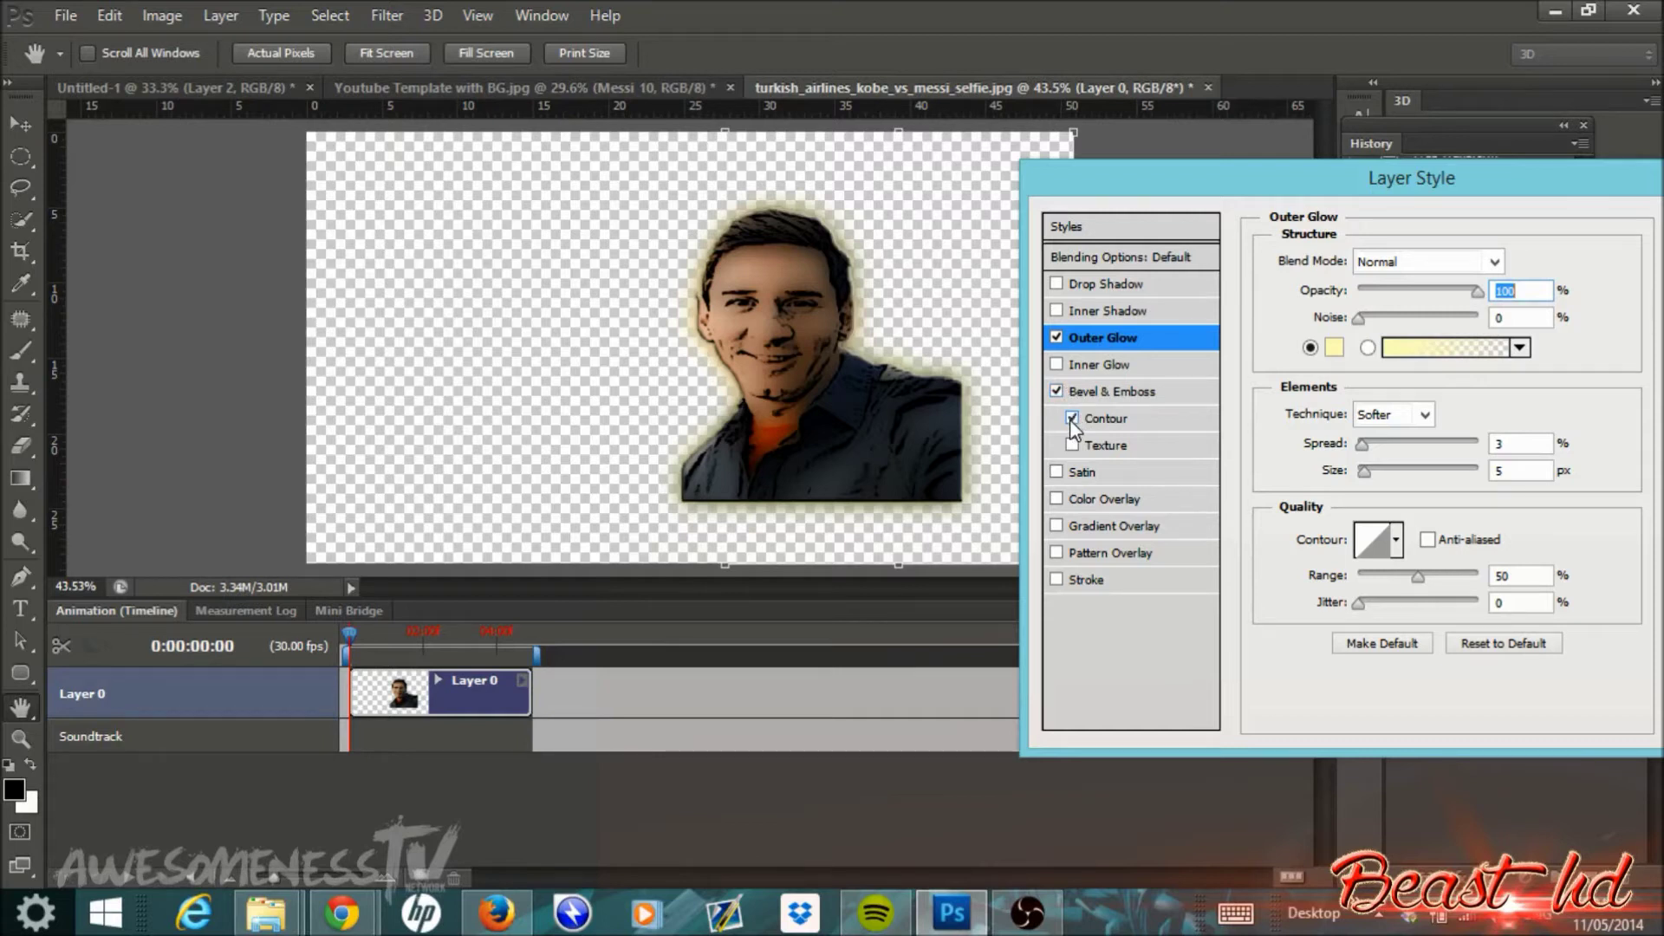
click(1139, 390)
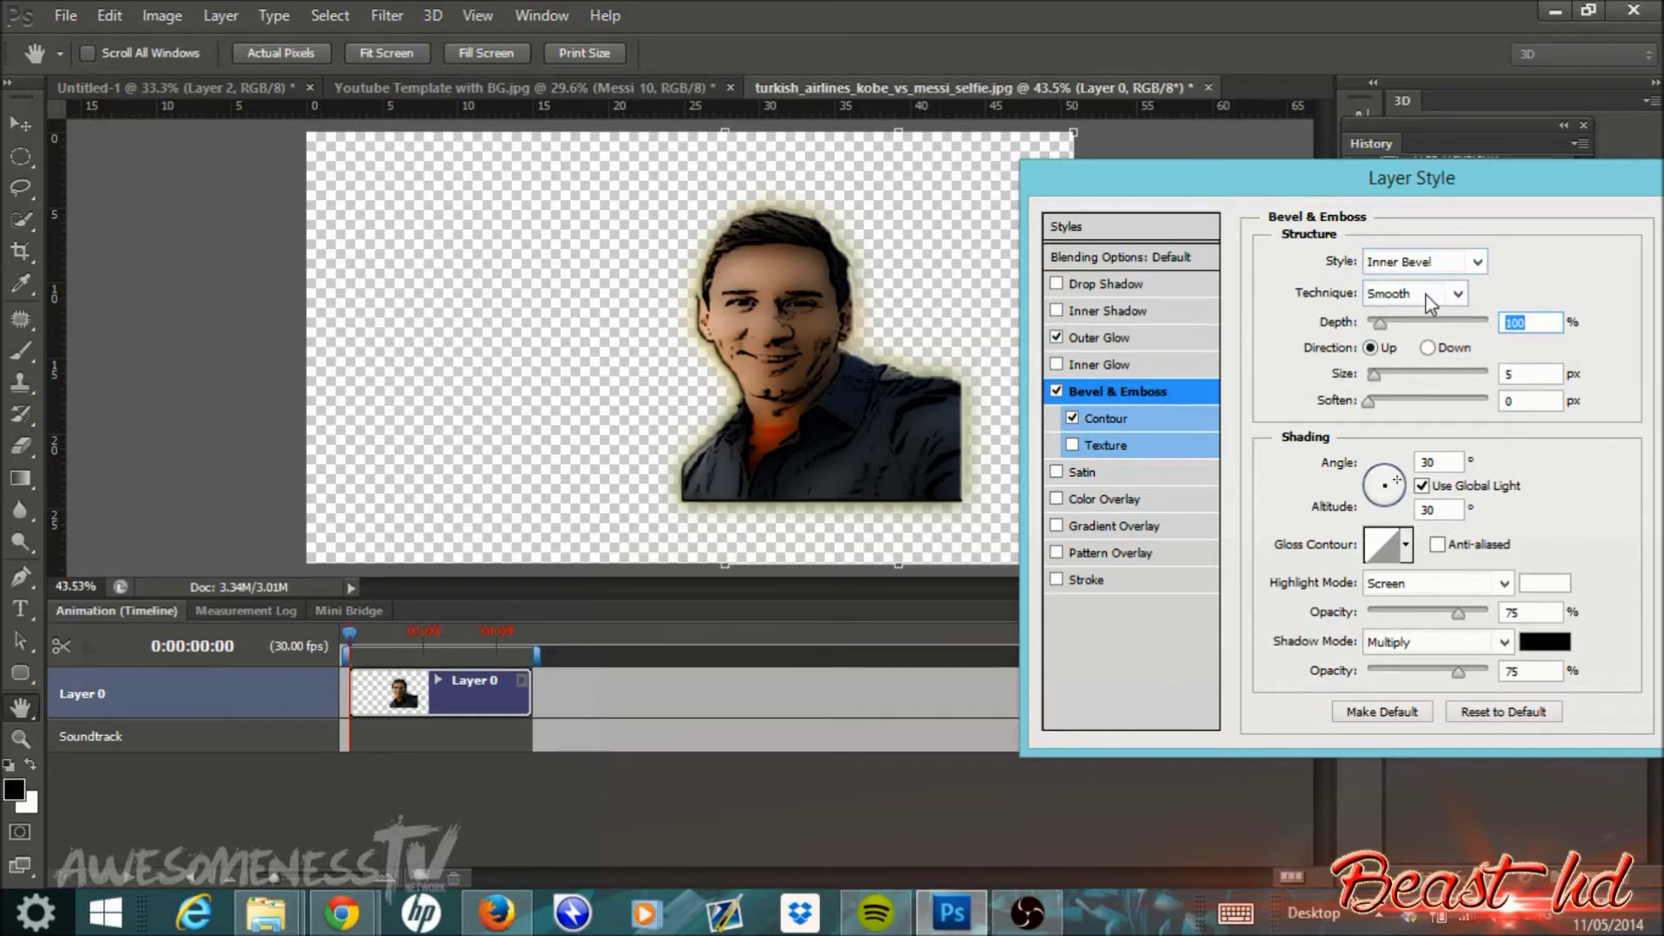
mouse_move(1384, 326)
mouse_down()
mouse_move(1414, 325)
mouse_move(1397, 320)
mouse_up()
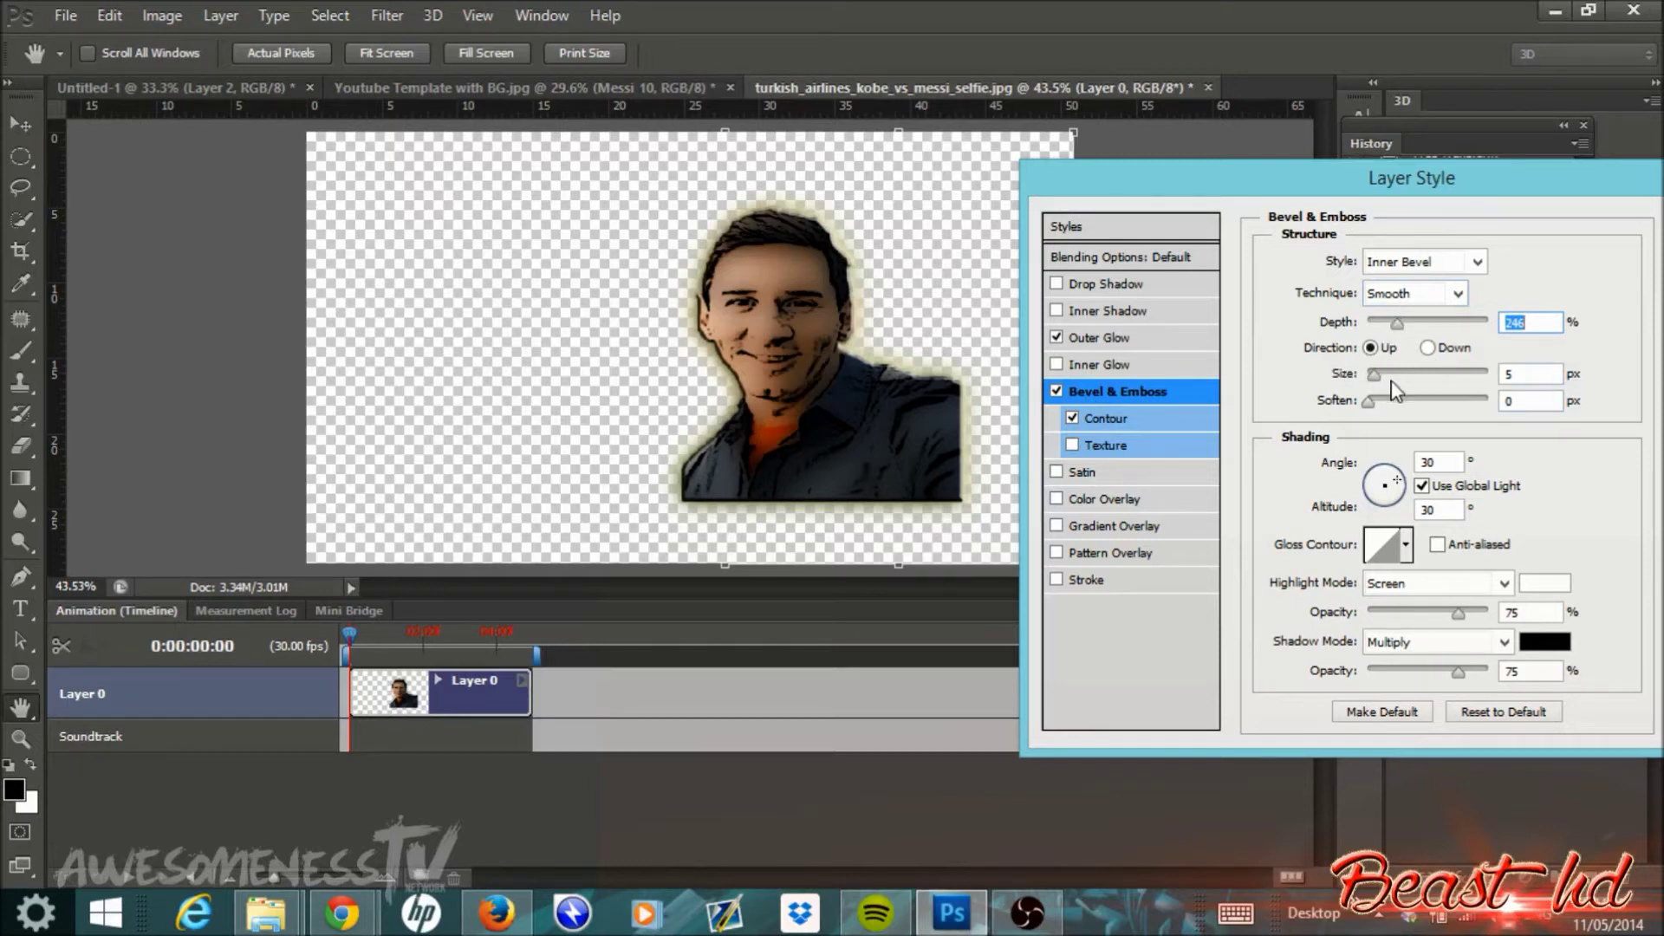
mouse_move(1369, 402)
mouse_down()
mouse_move(1459, 412)
mouse_move(1393, 407)
mouse_up()
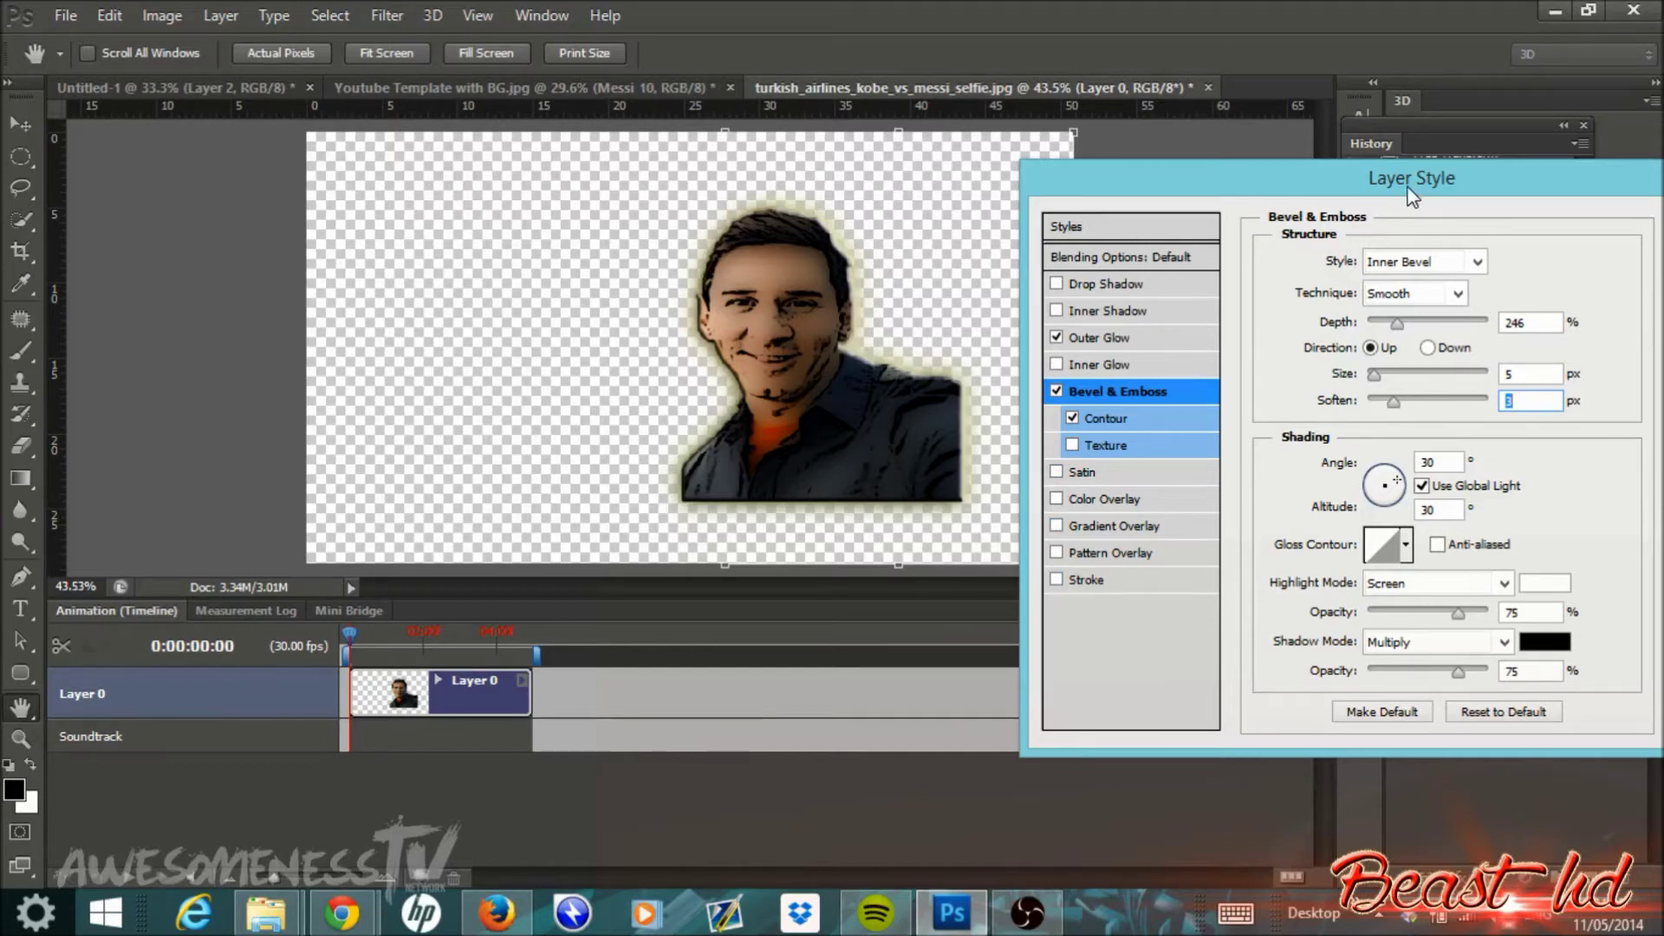
drag(1412, 183, 1272, 181)
click(1577, 223)
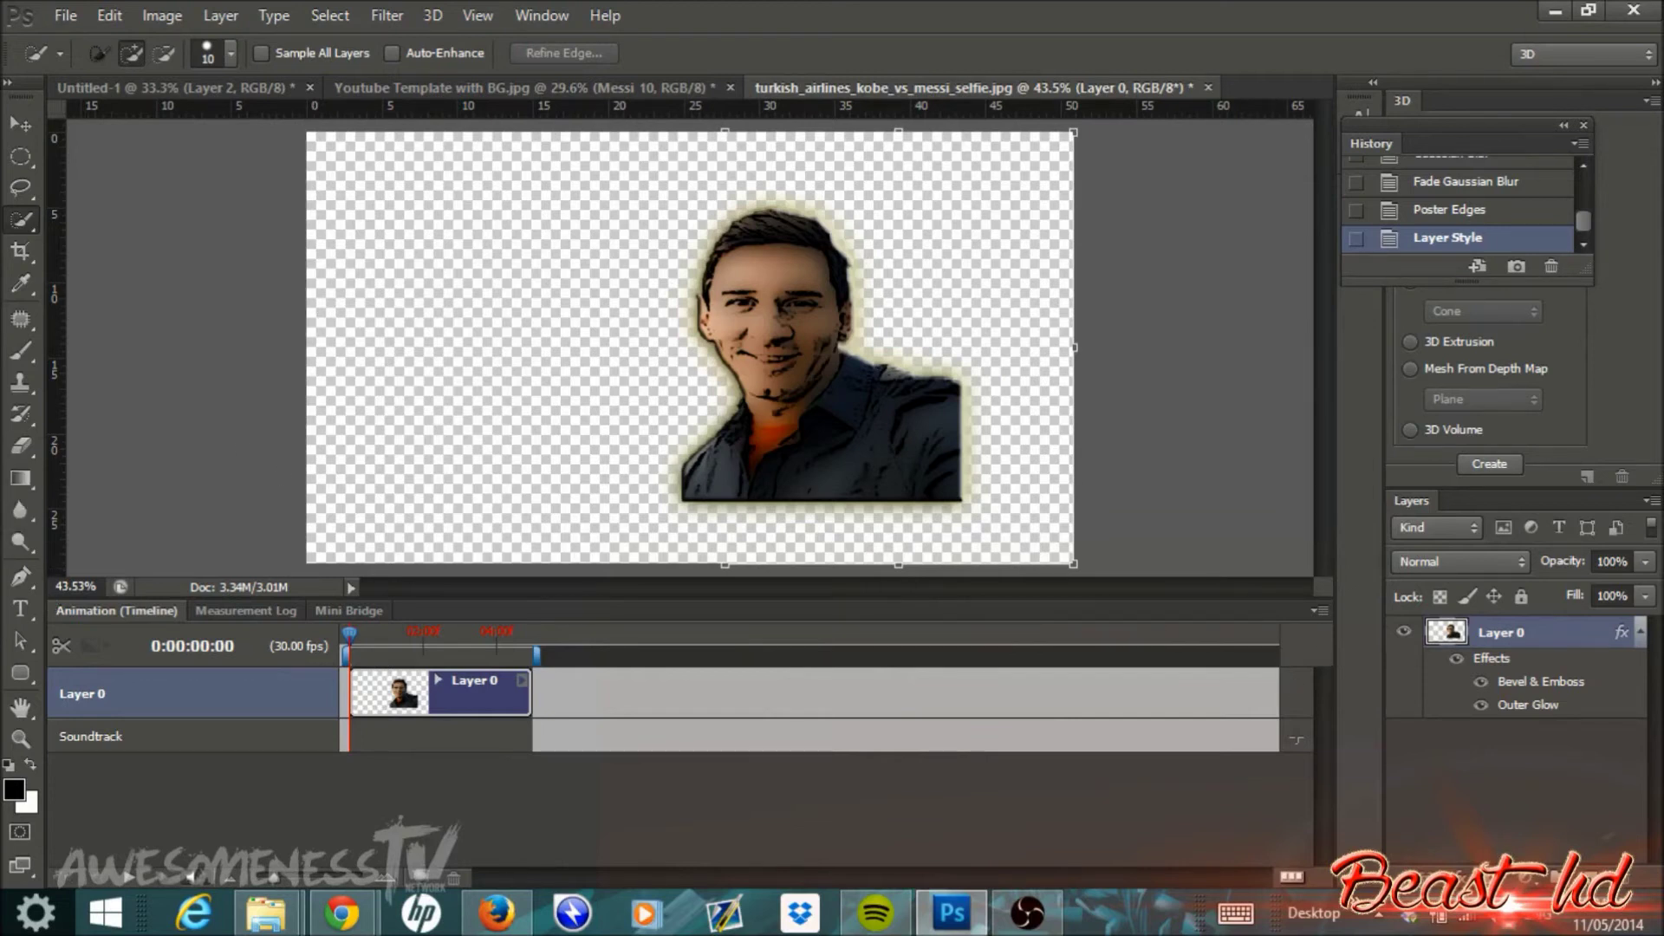
key(ctrl+g)
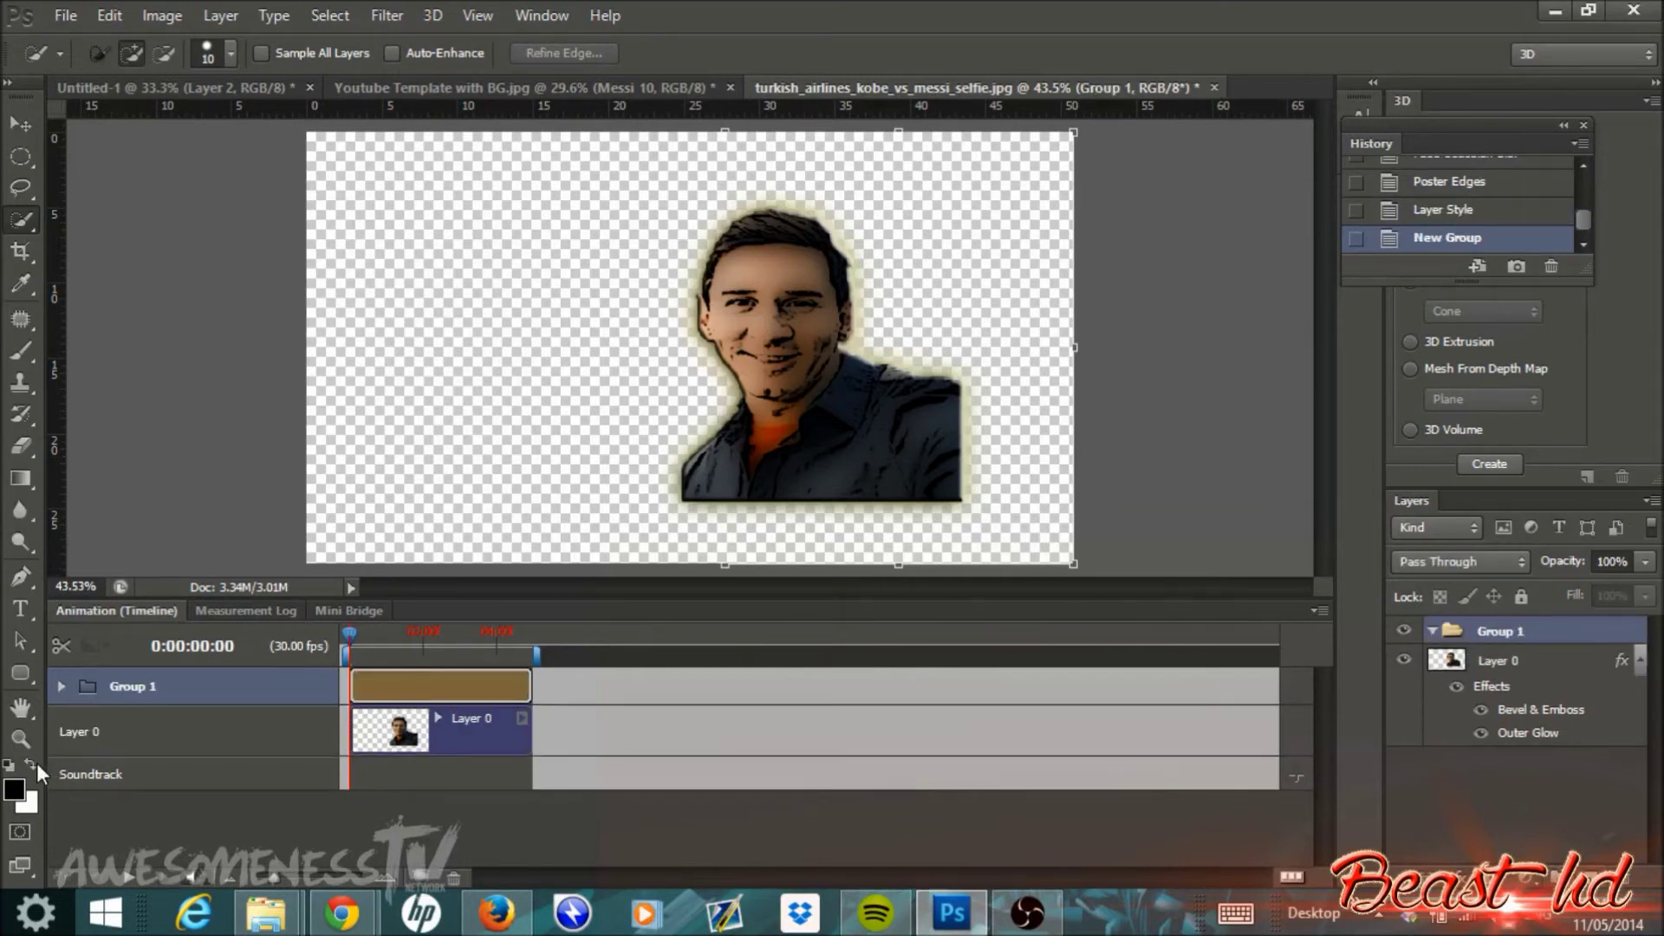
click(21, 477)
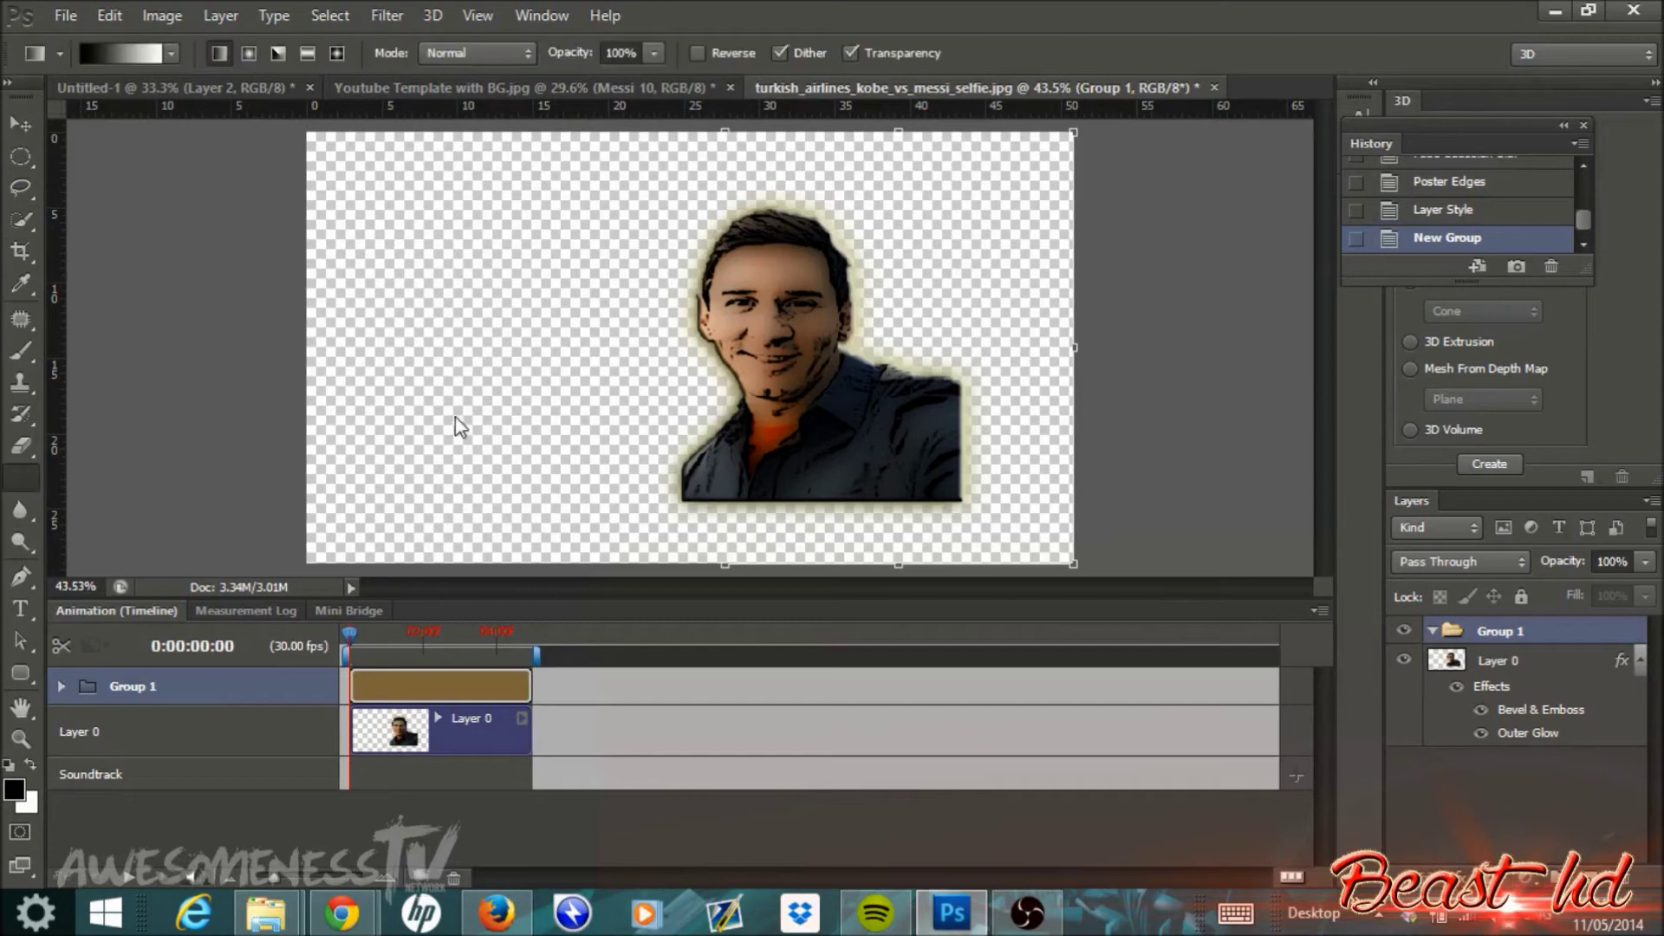
click(387, 395)
click(836, 372)
right_click(1506, 631)
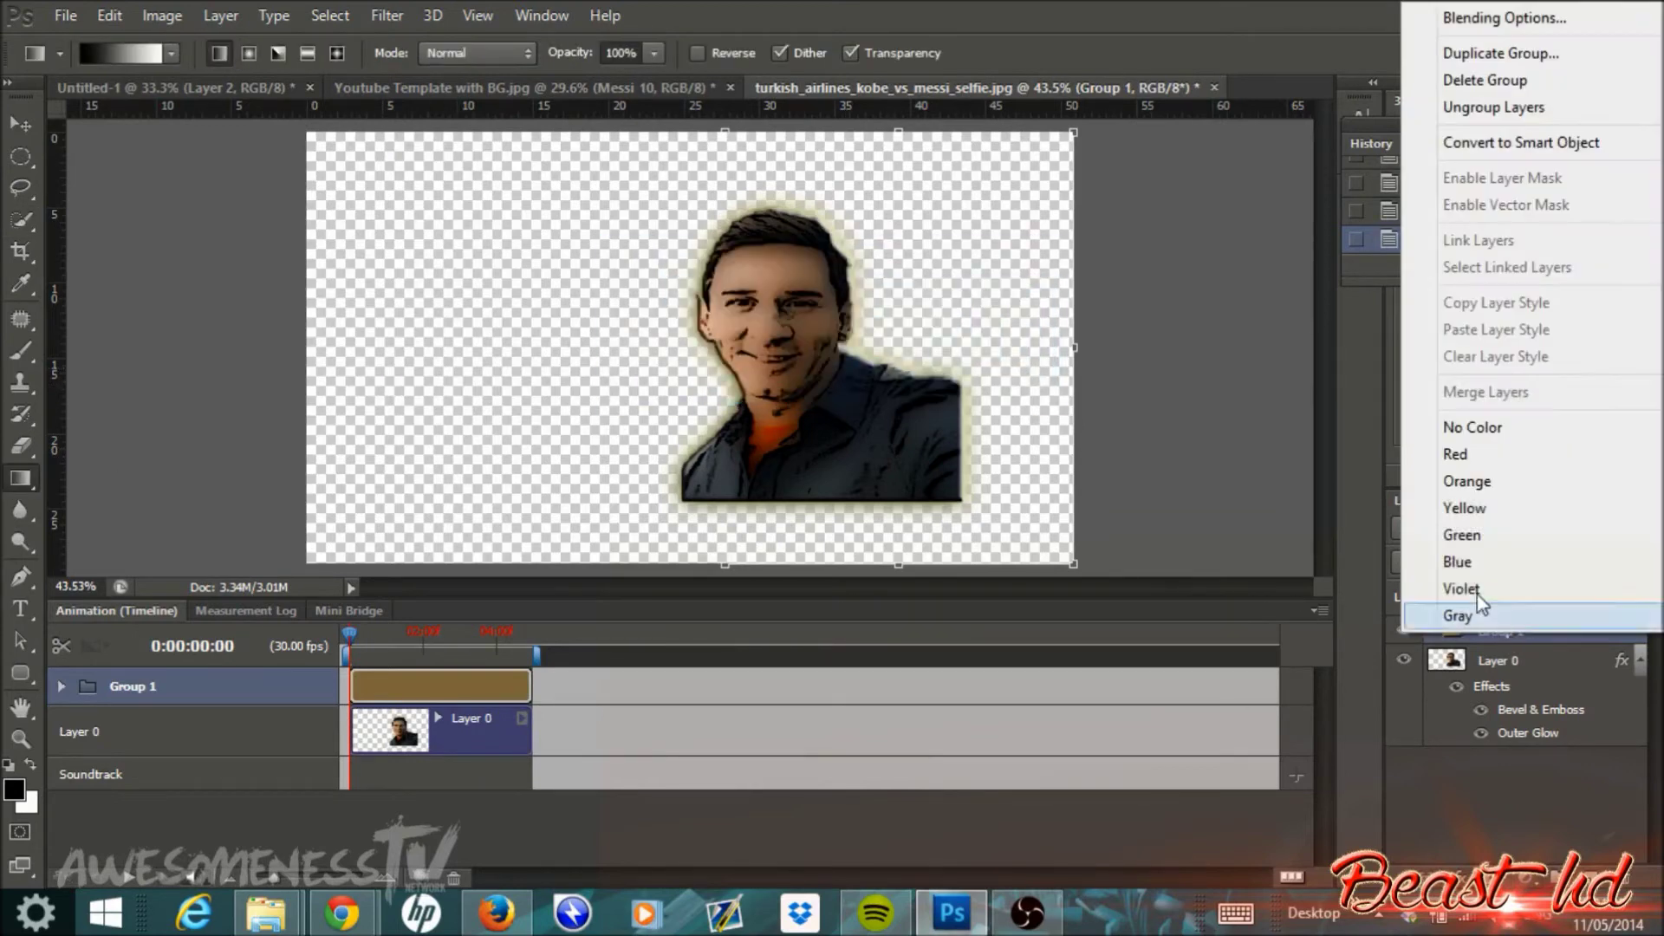
click(1482, 78)
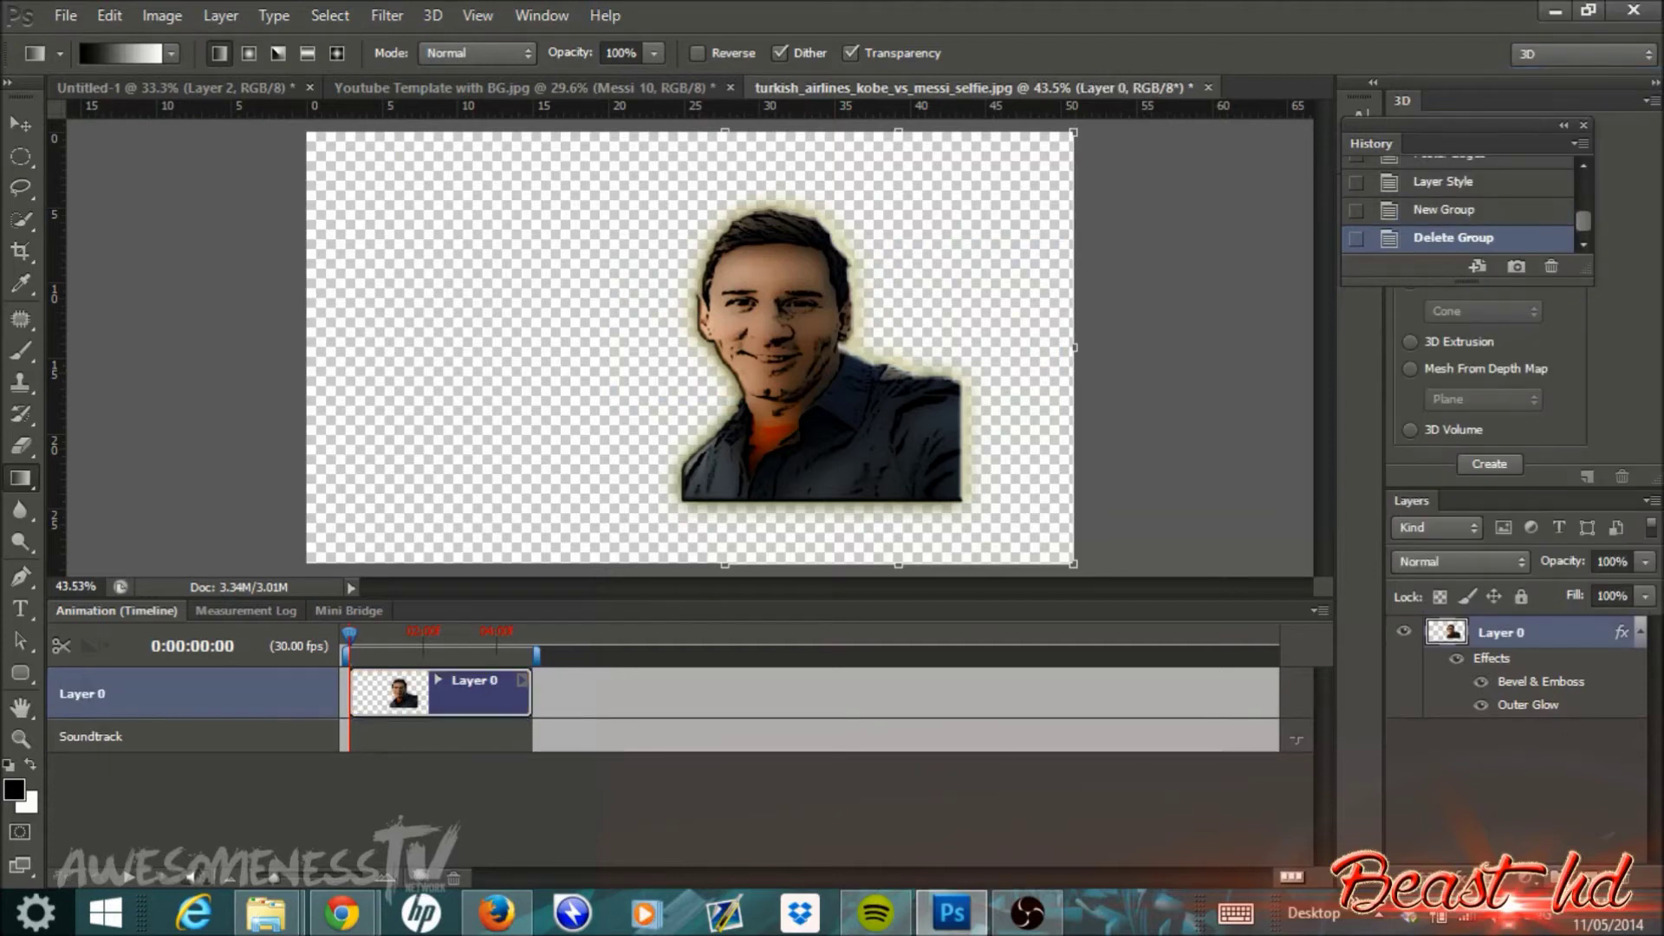
Create a new layer above the cutout and fill it with a horizontal black-to-white linear gradient across the canvas middle
key(ctrl+shift+alt+n)
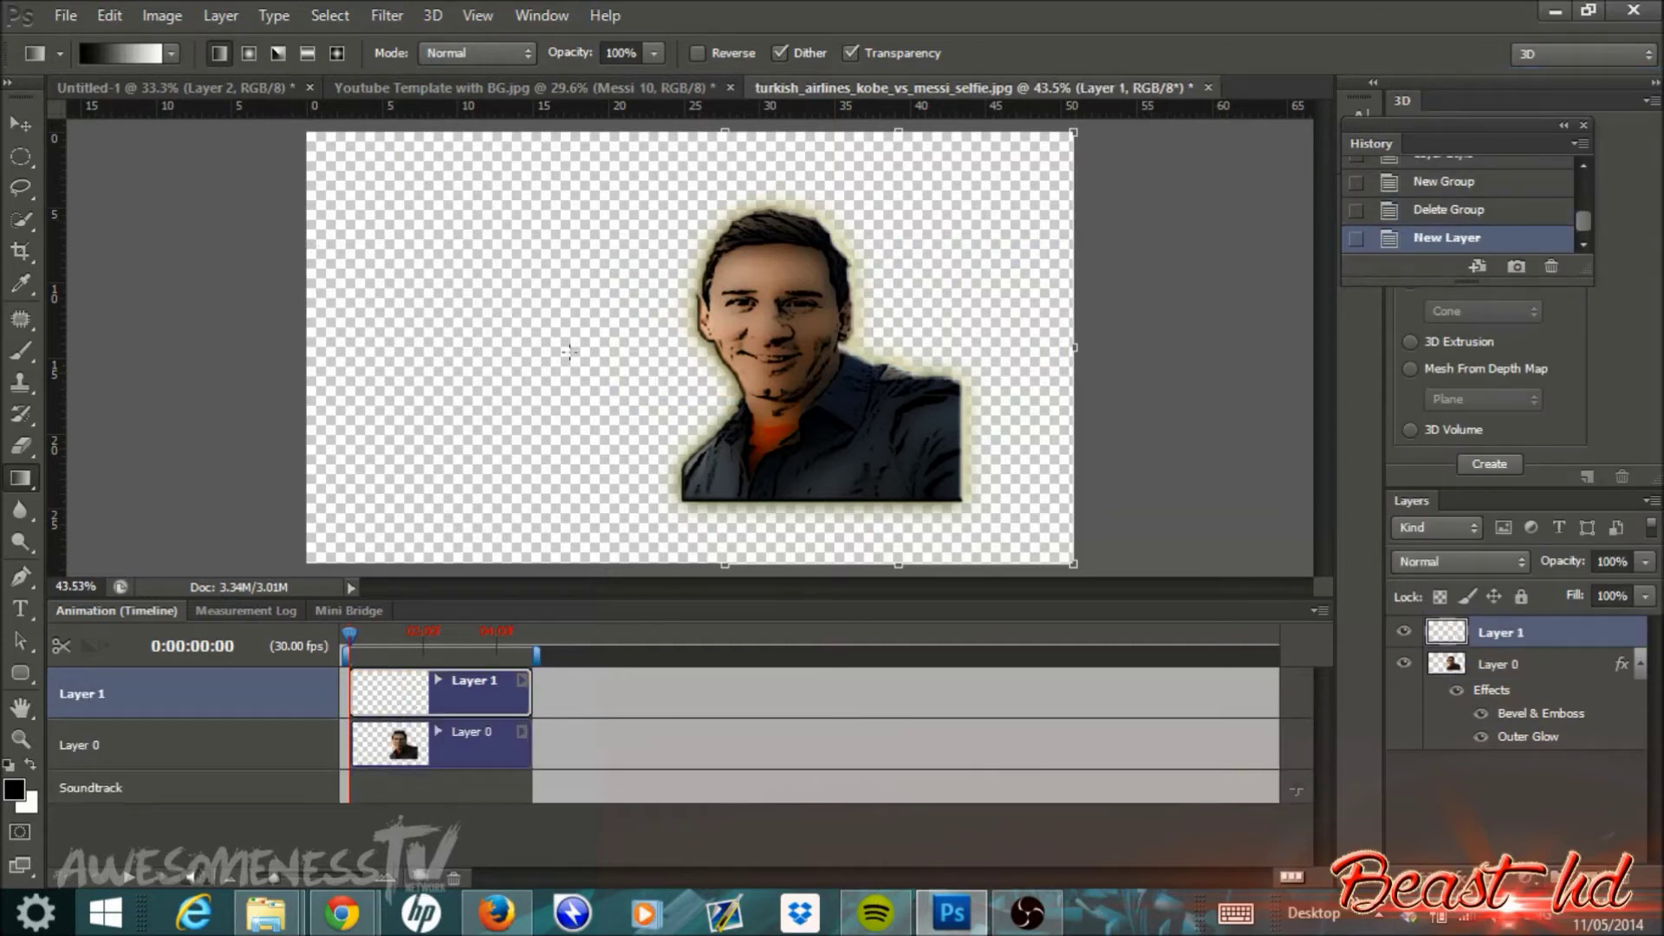
drag(501, 381, 828, 386)
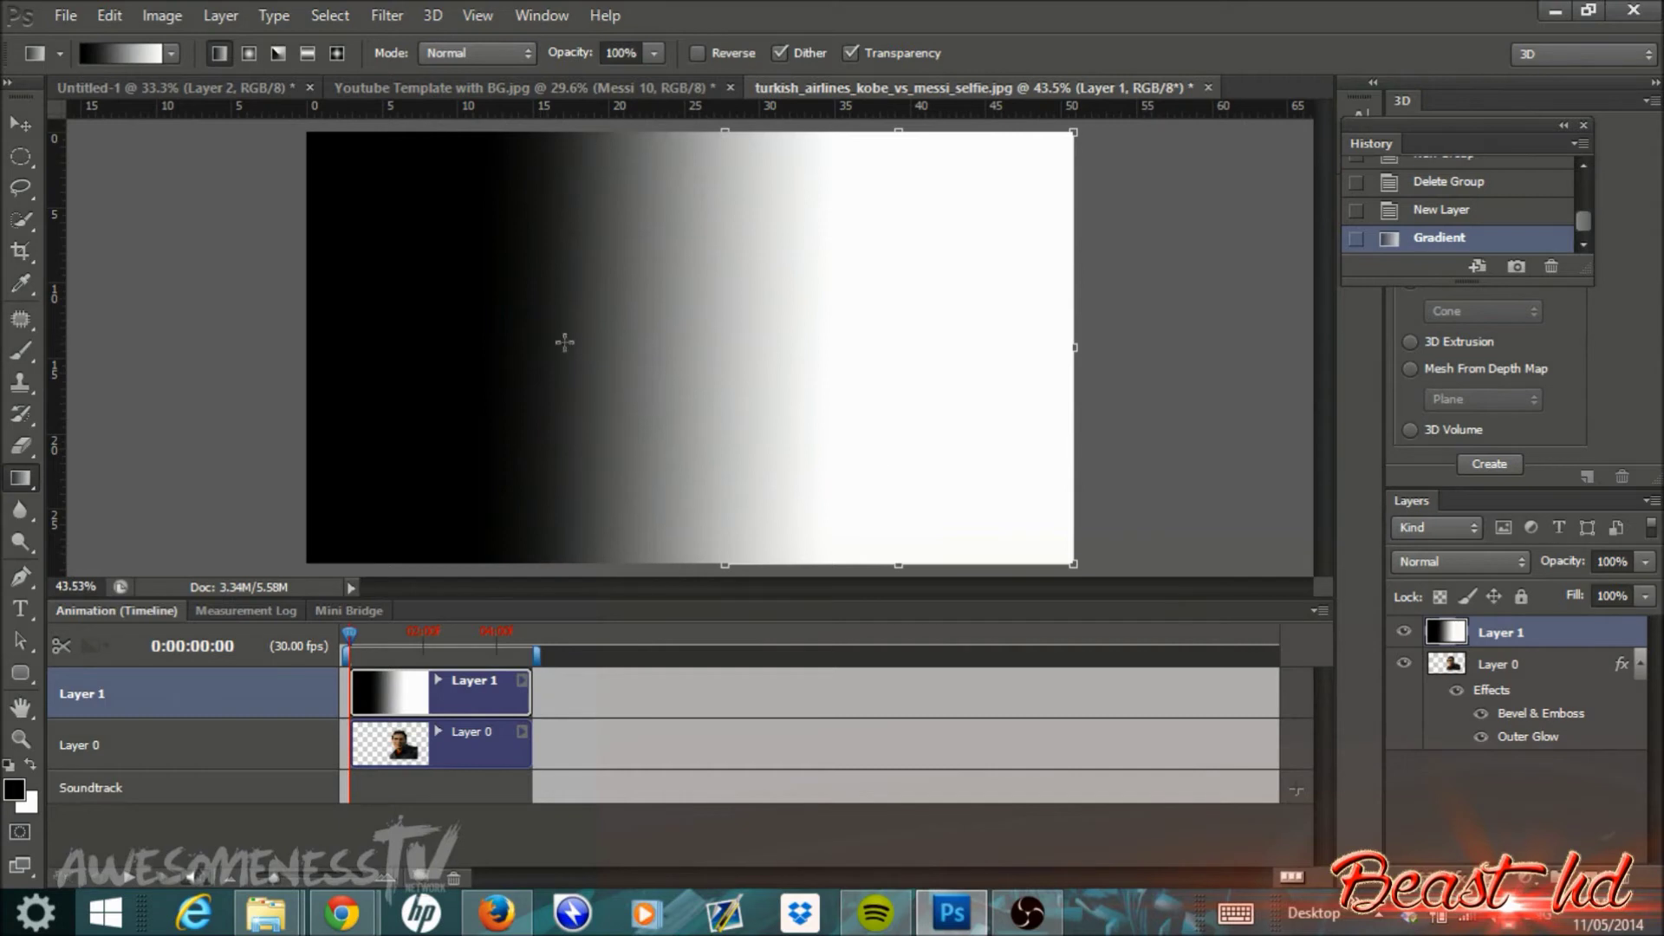
Place the gradient layer beneath the cutout, shift it sideways to preview the glow against the dark part, and delete the gradient layer
drag(1500, 637, 1535, 799)
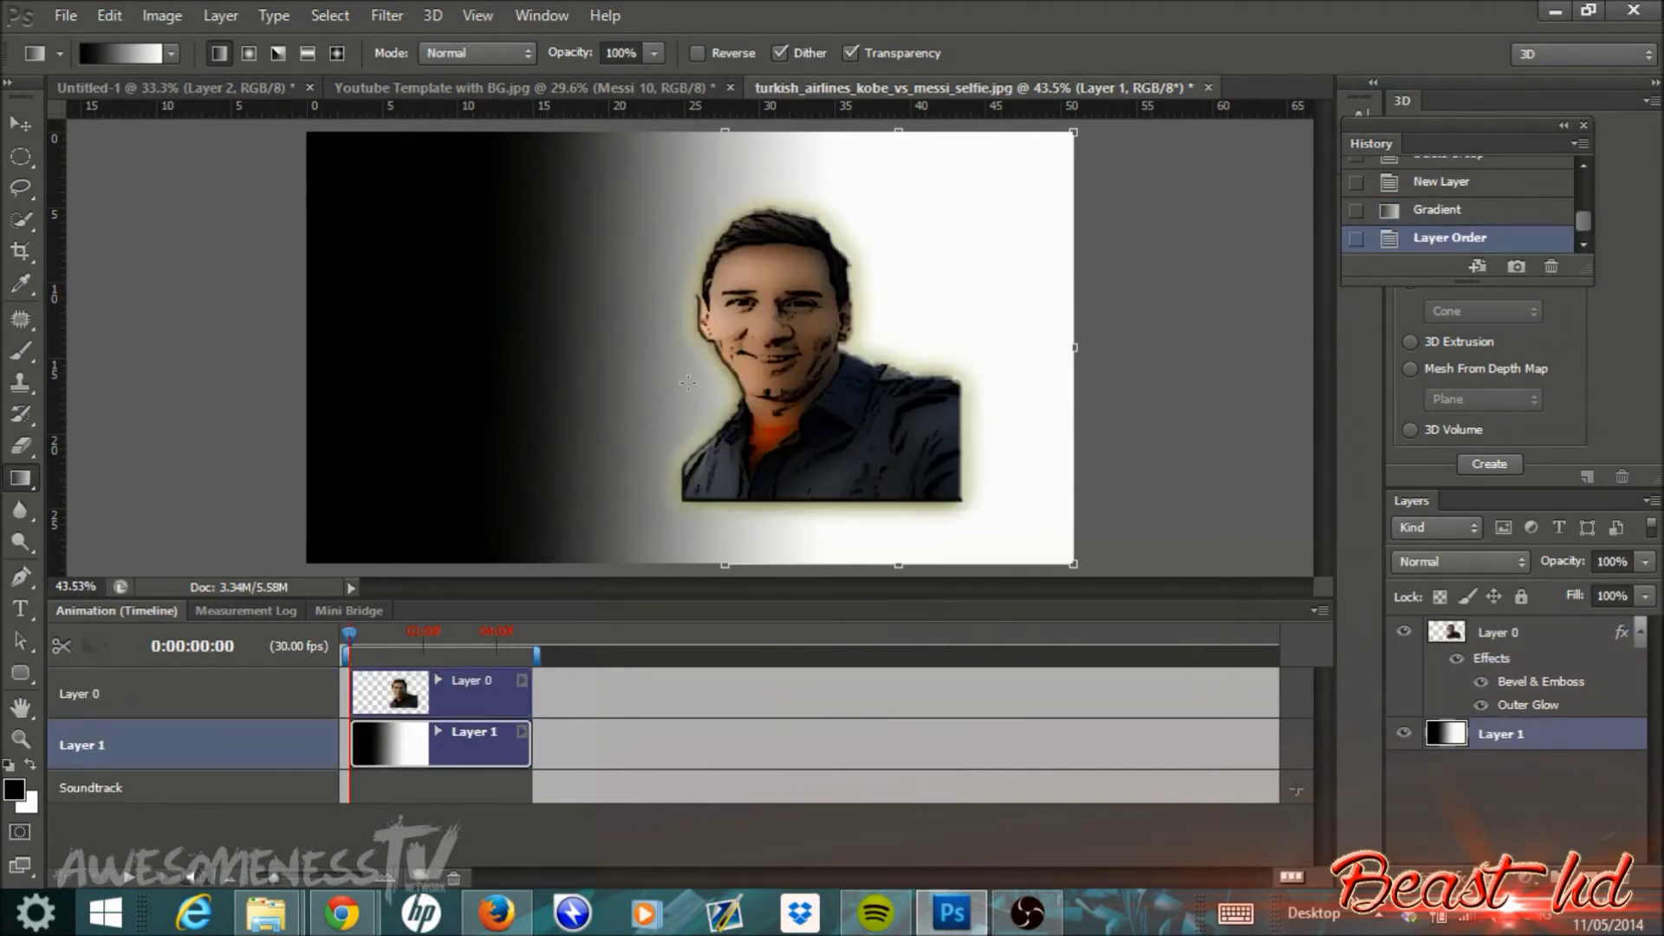
click(27, 129)
drag(960, 474, 1161, 478)
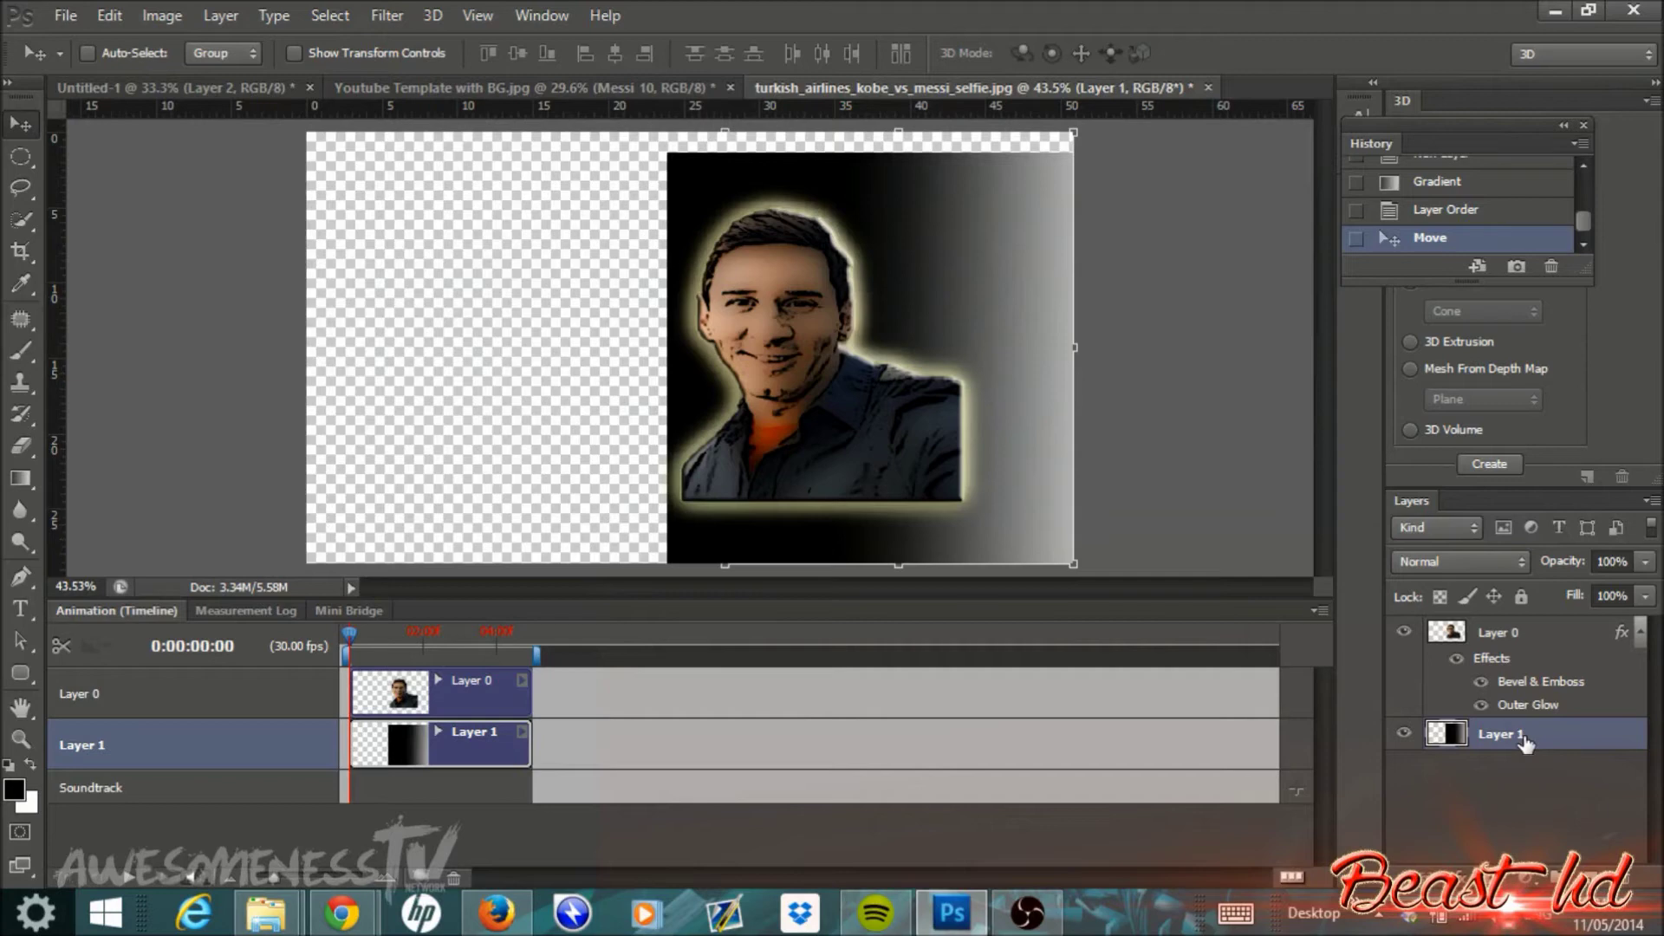
key(Delete)
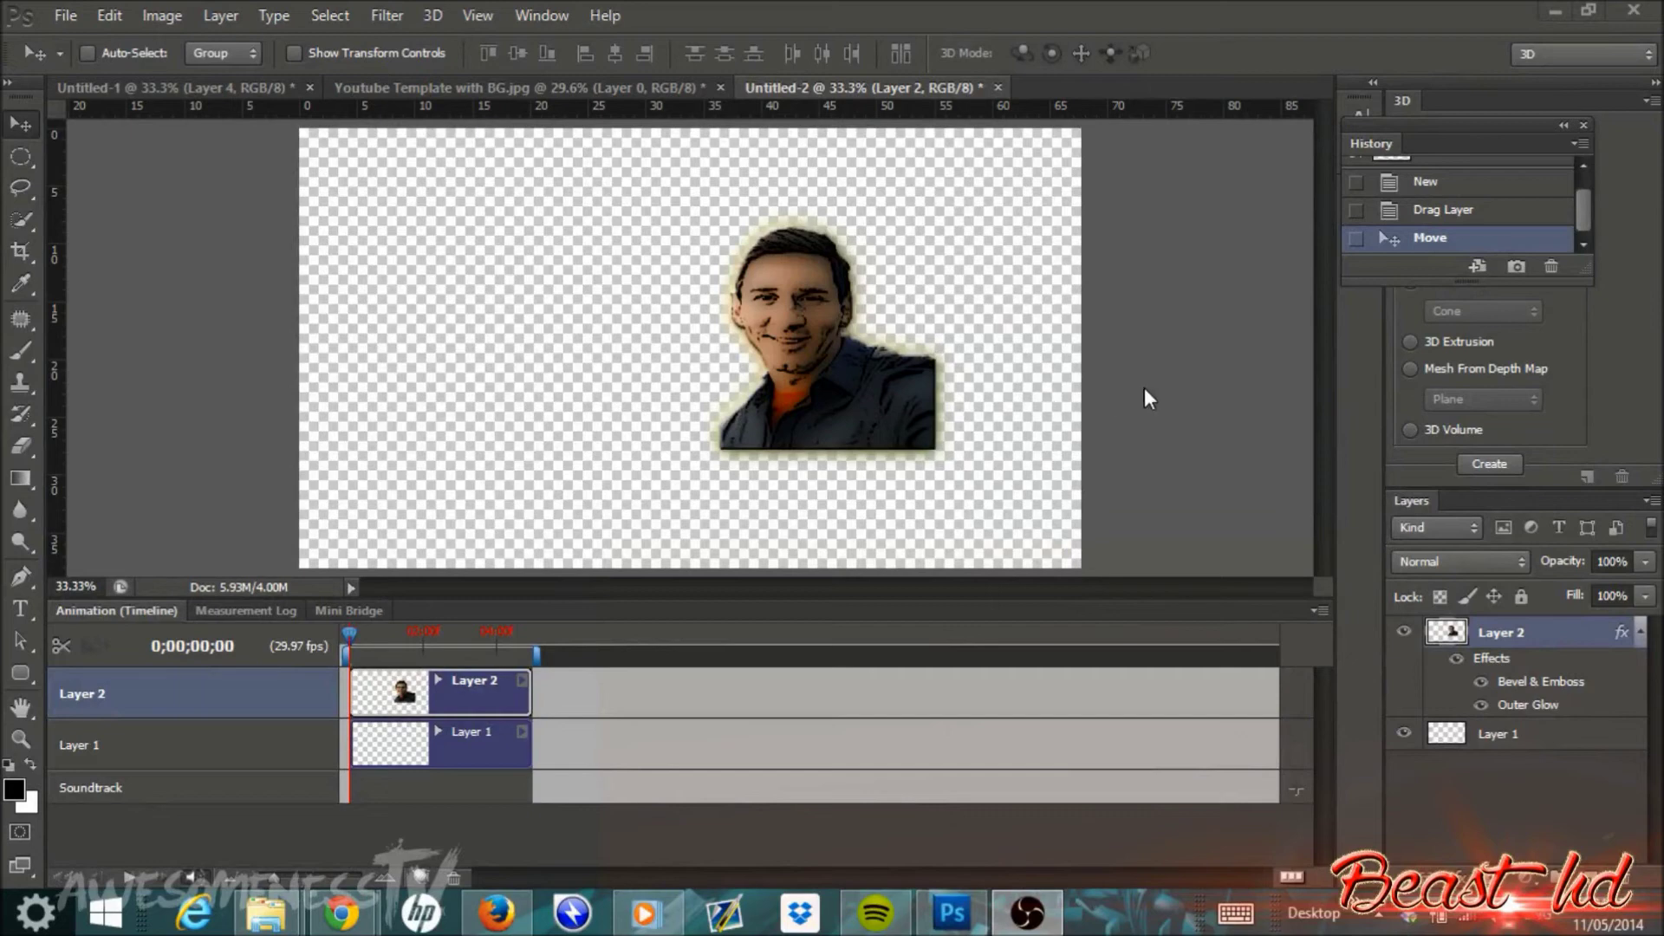
Create a new transparent document 2120 pixels wide and 1192 pixels high with a resolution of 150 pixels/inch
click(68, 13)
click(83, 33)
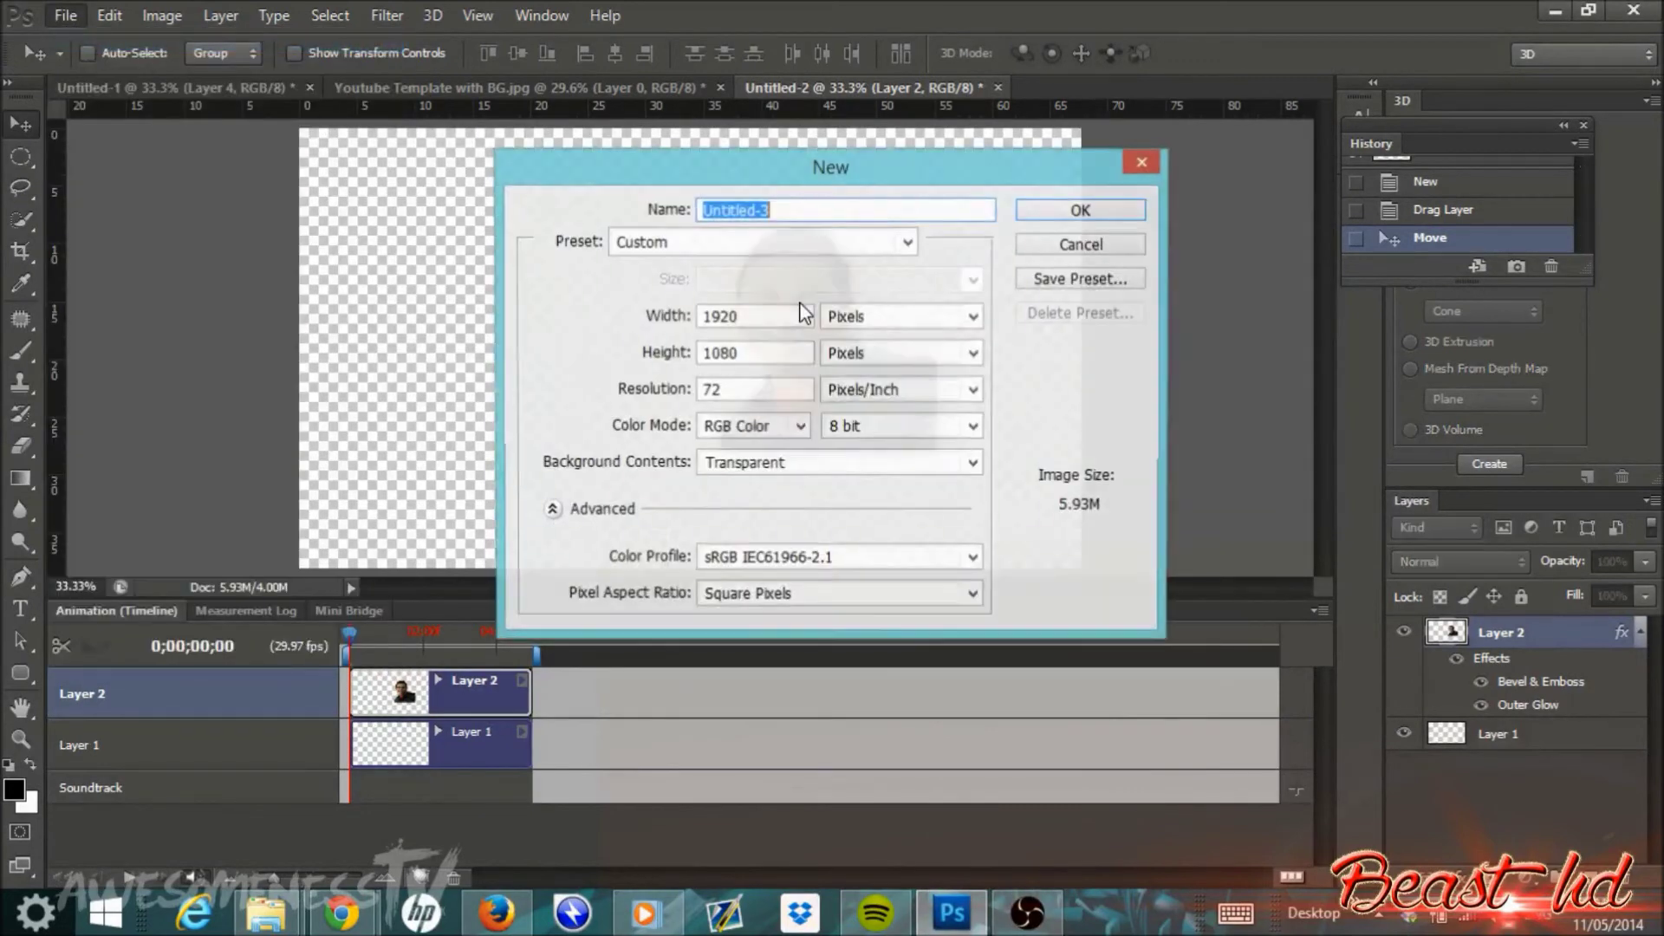
drag(766, 322, 657, 320)
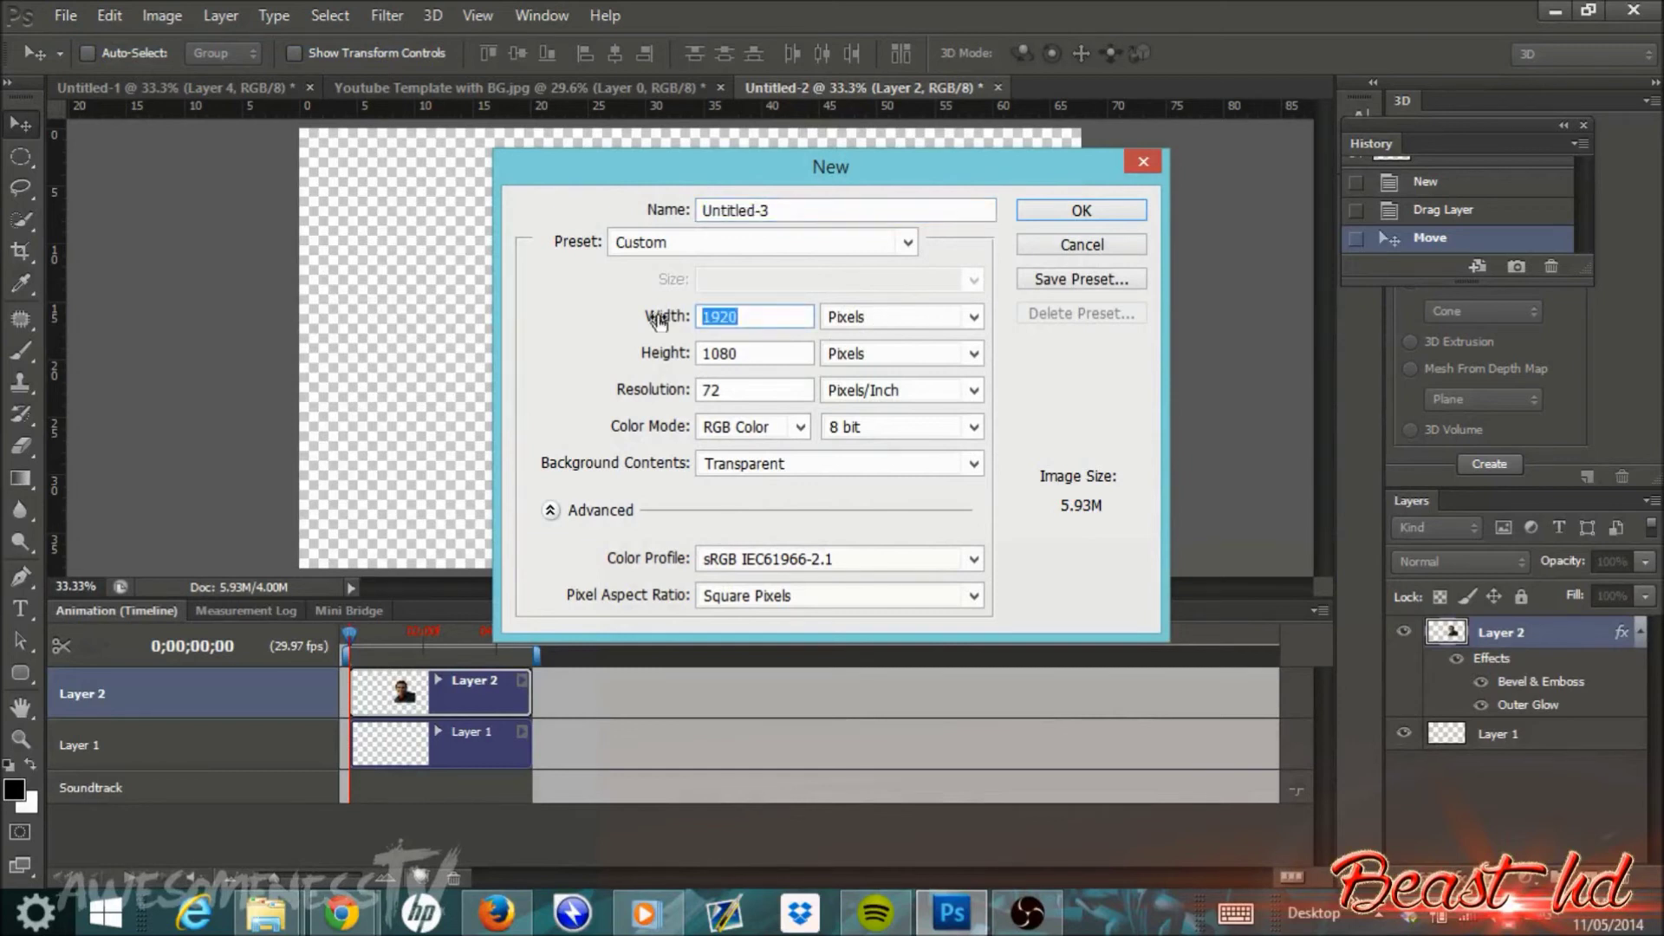
key(BackSpace)
text(2120)
drag(697, 361, 785, 359)
key(BackSpace)
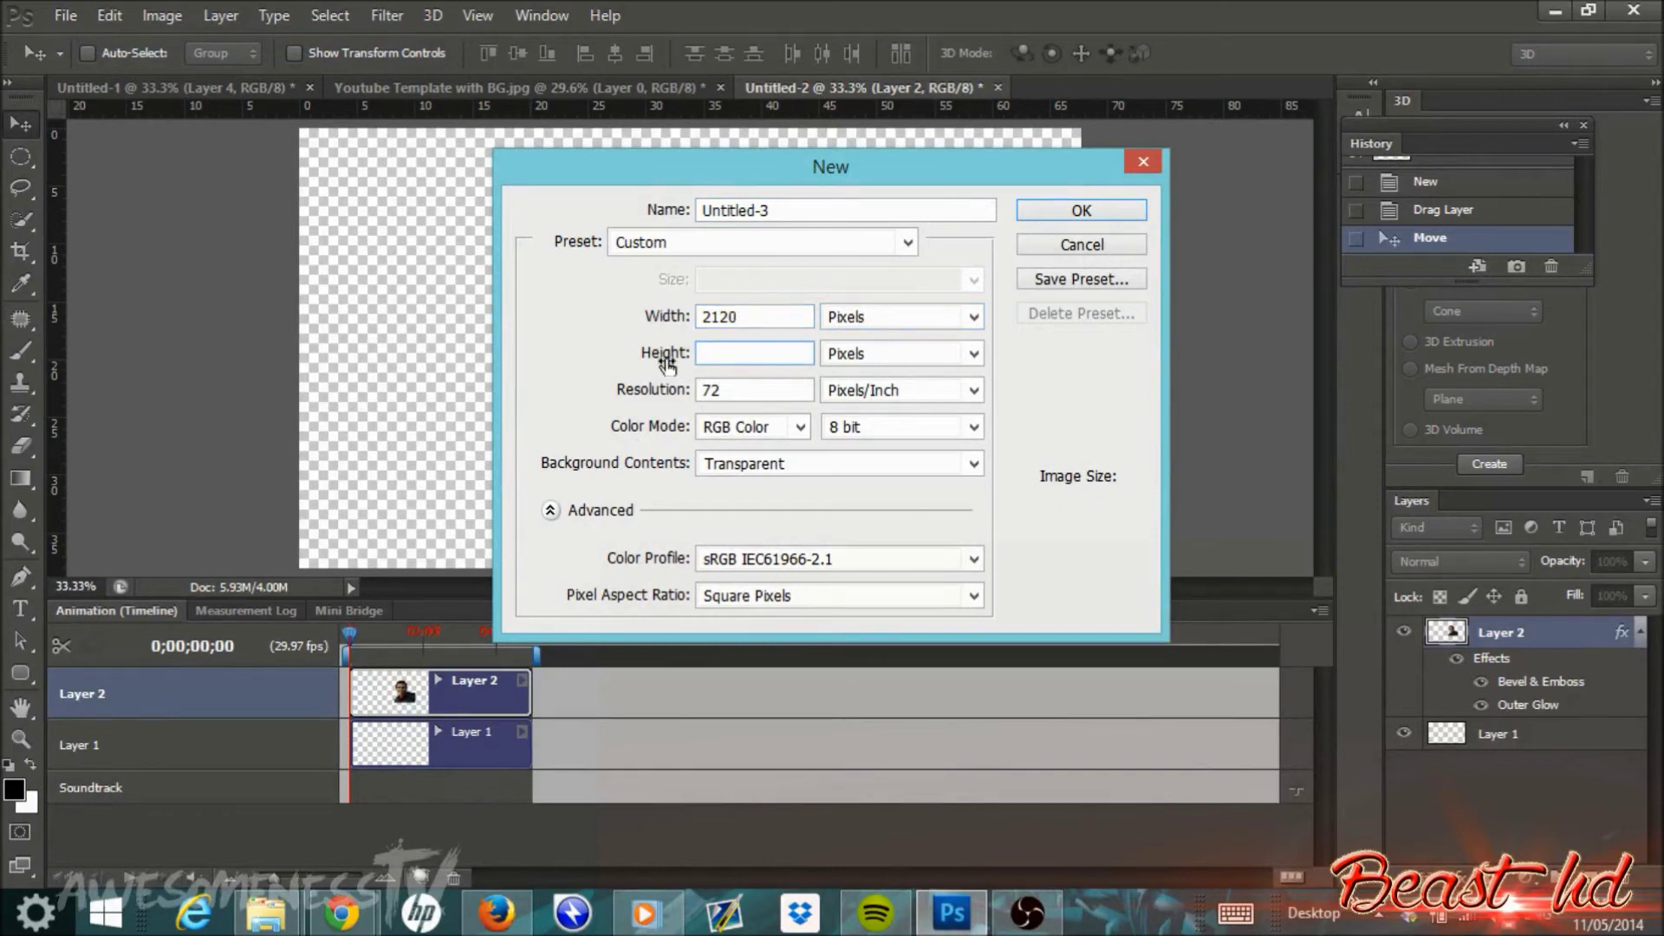
text(1192)
key(Tab)
text(15)
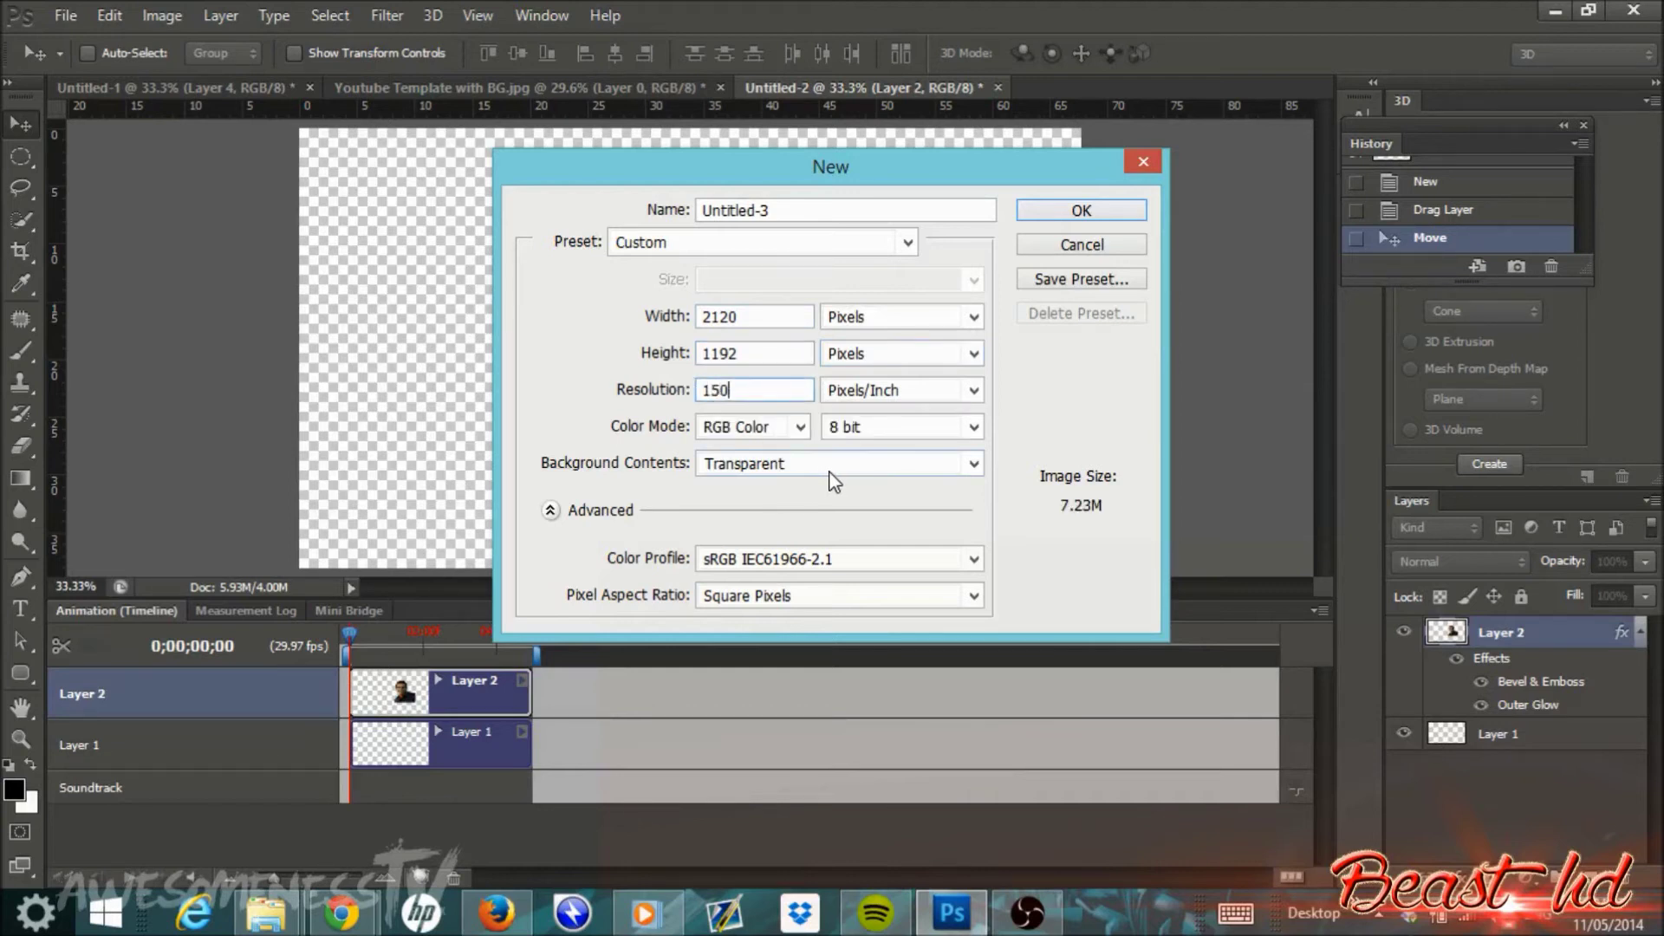
click(1088, 212)
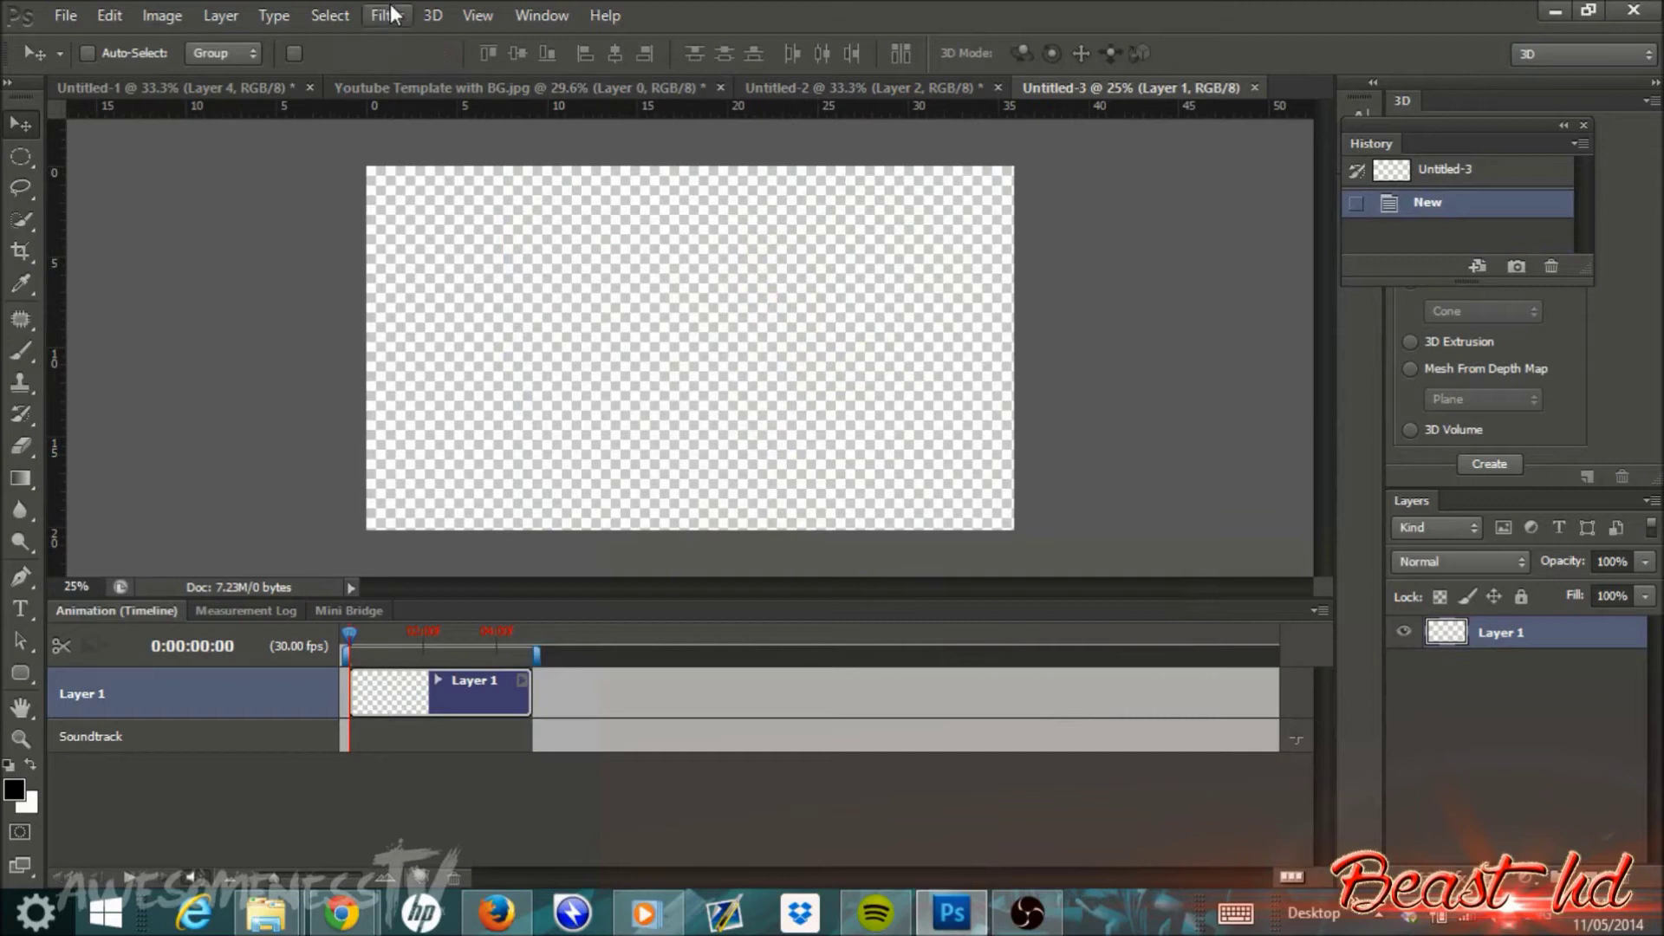
Place vertical guides at about 5 and 30 cm and horizontal guides at about 7 and 13 cm on the new canvas
click(479, 17)
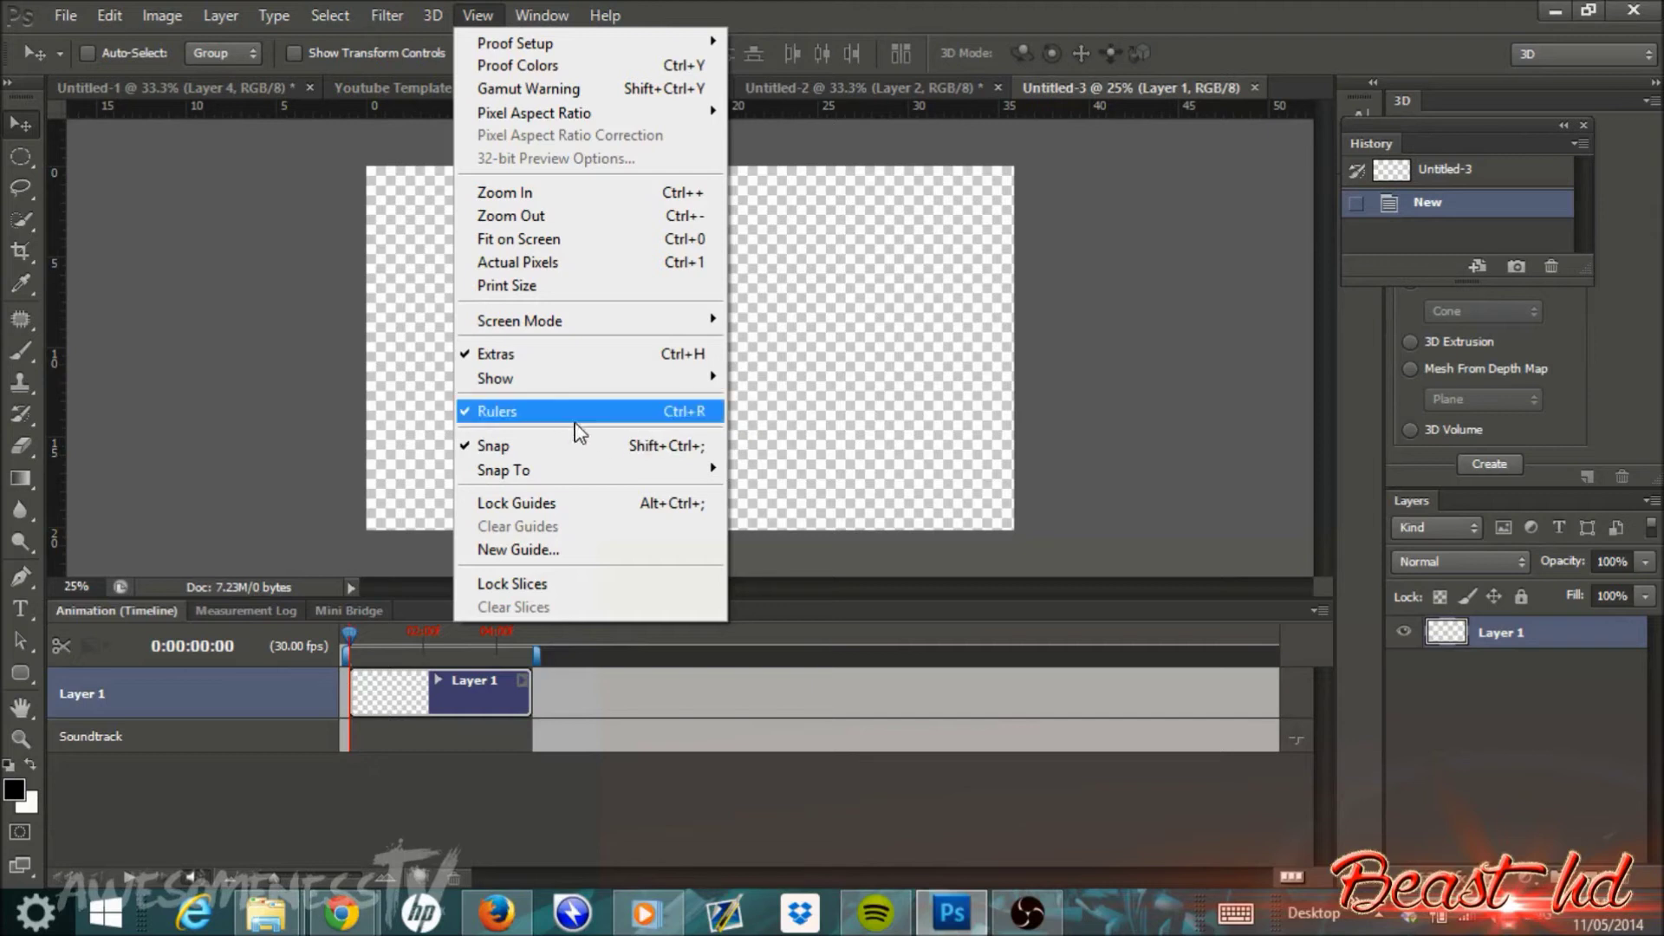
click(803, 381)
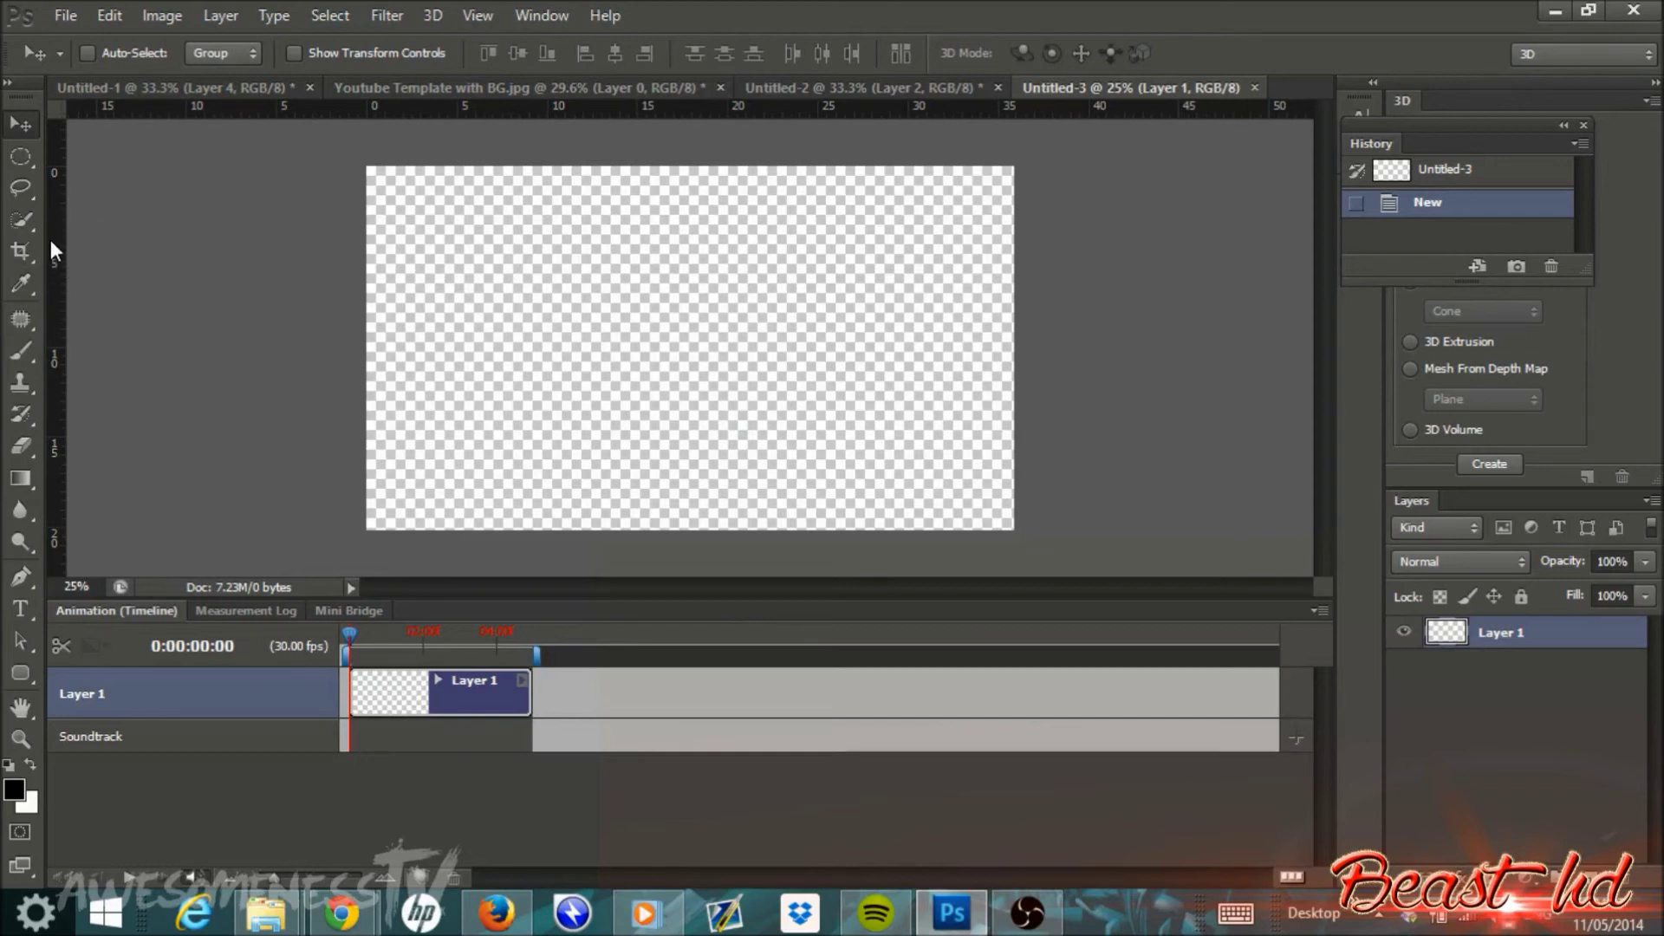
drag(56, 277, 455, 278)
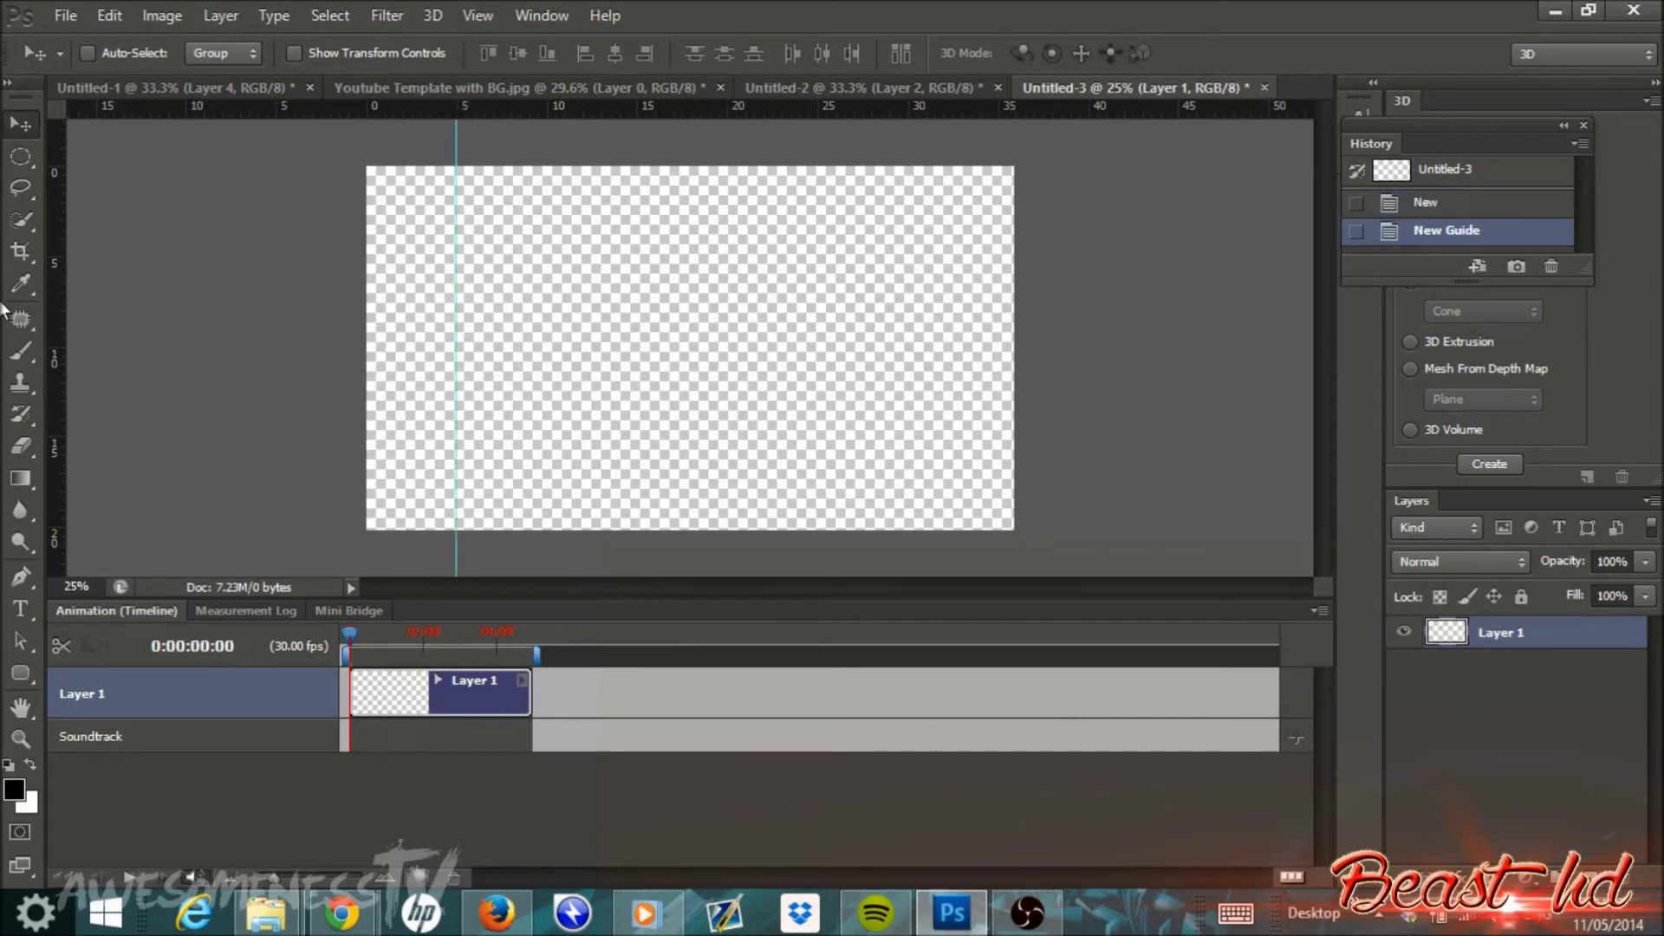
drag(54, 289, 908, 291)
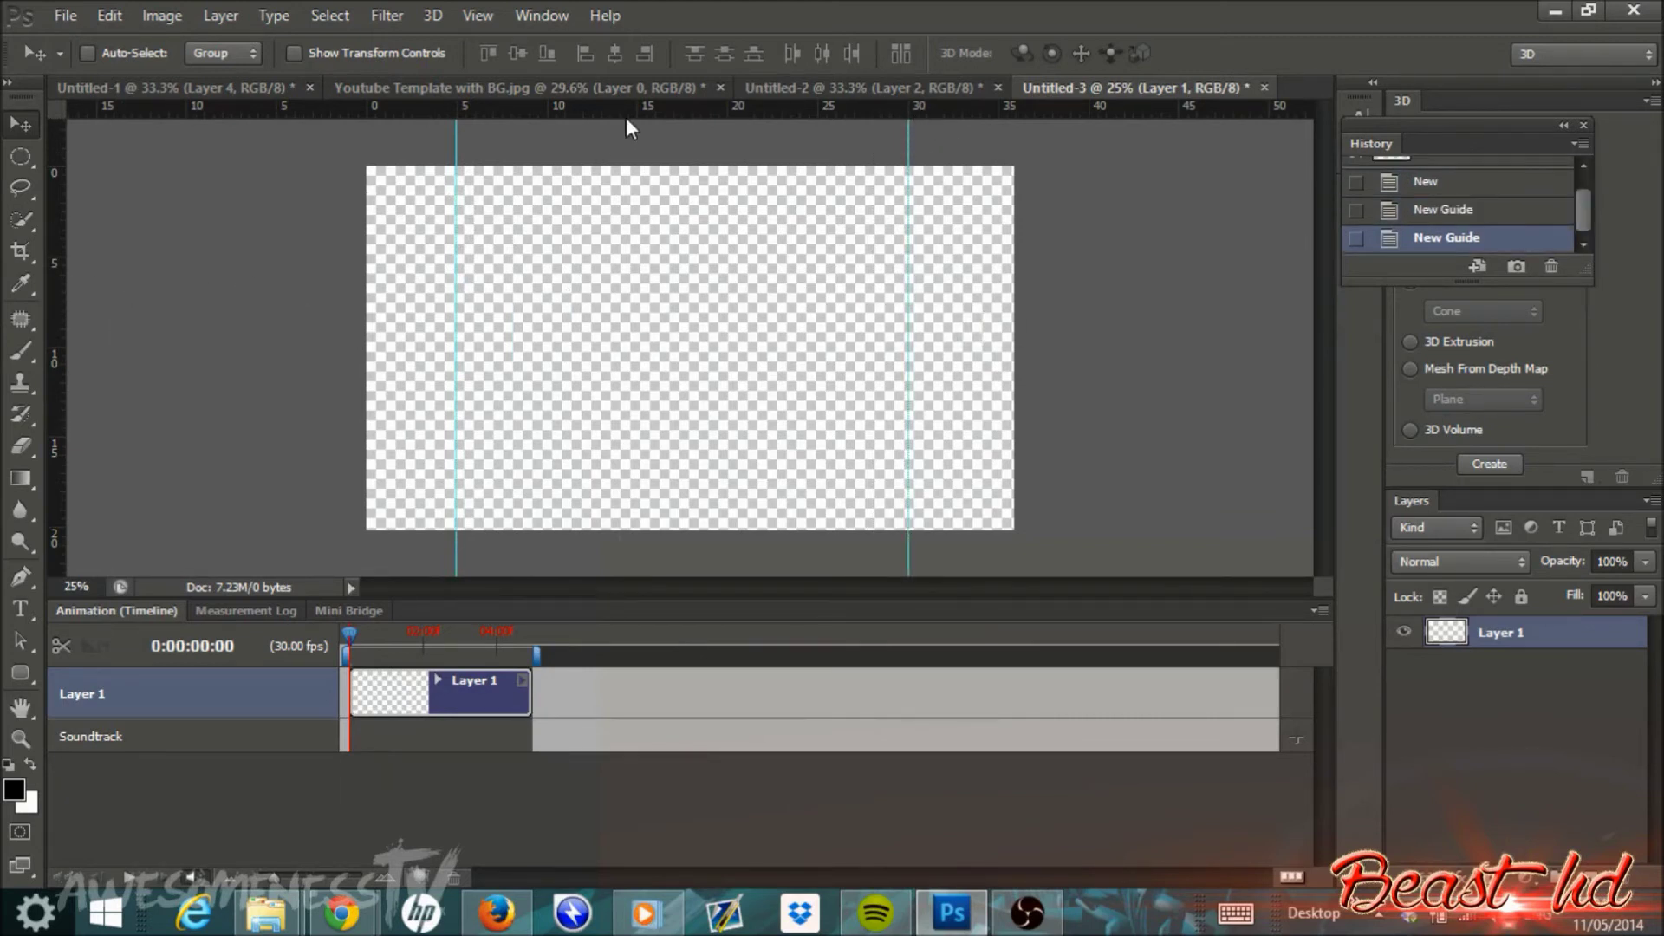
drag(641, 101, 648, 292)
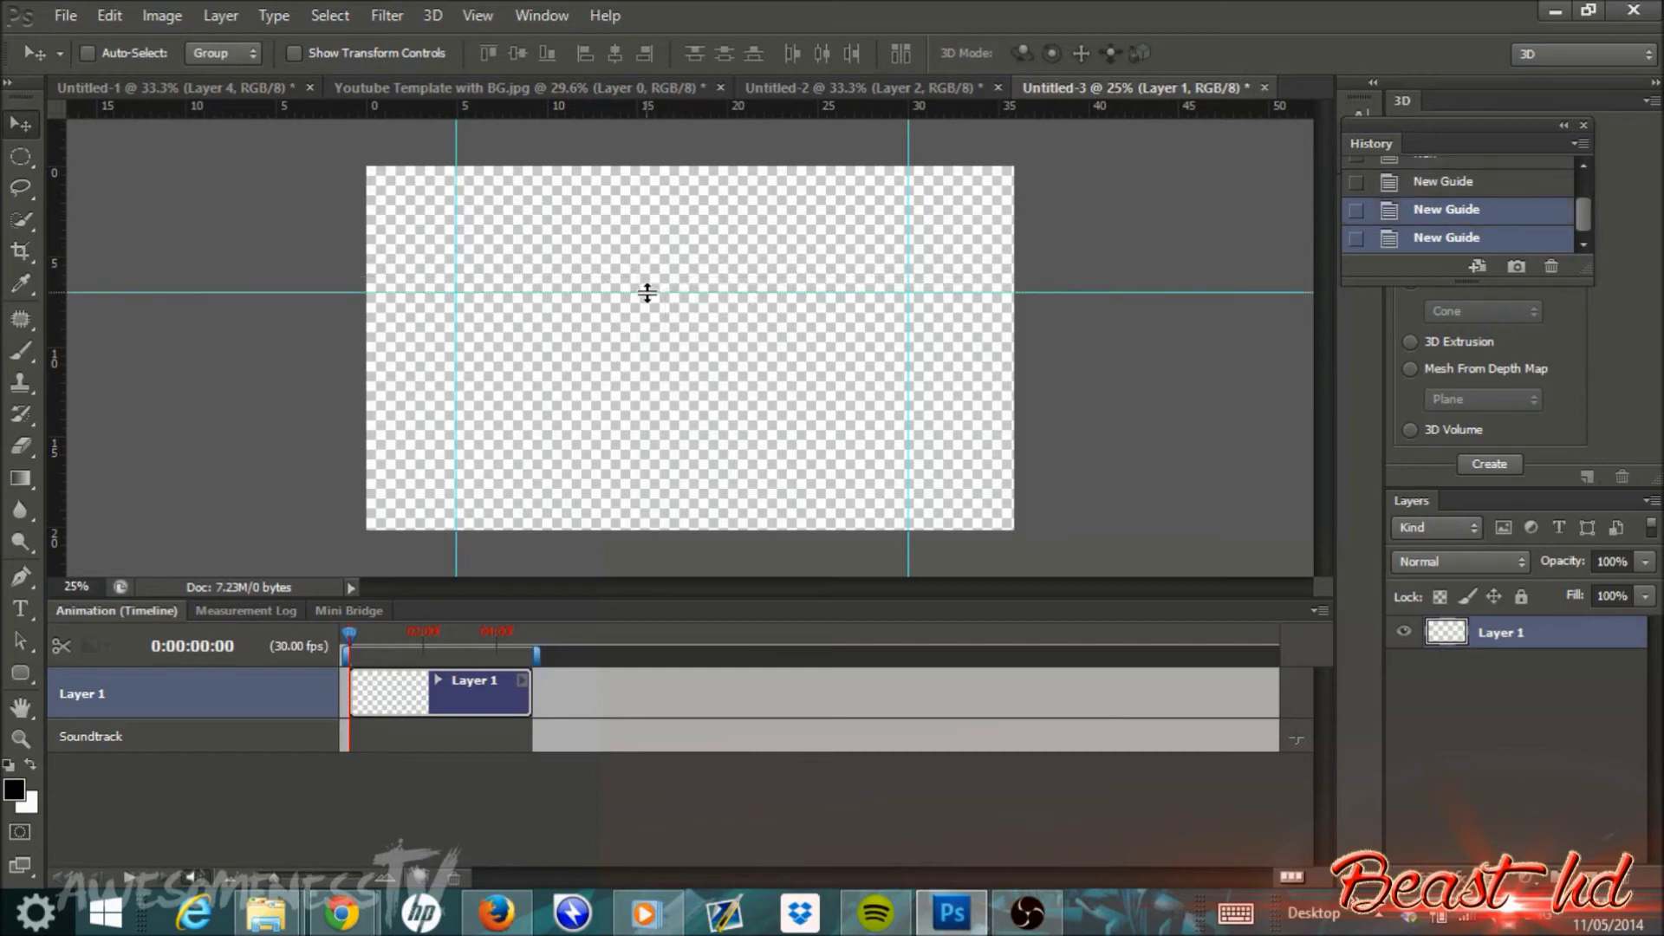
drag(347, 104, 361, 401)
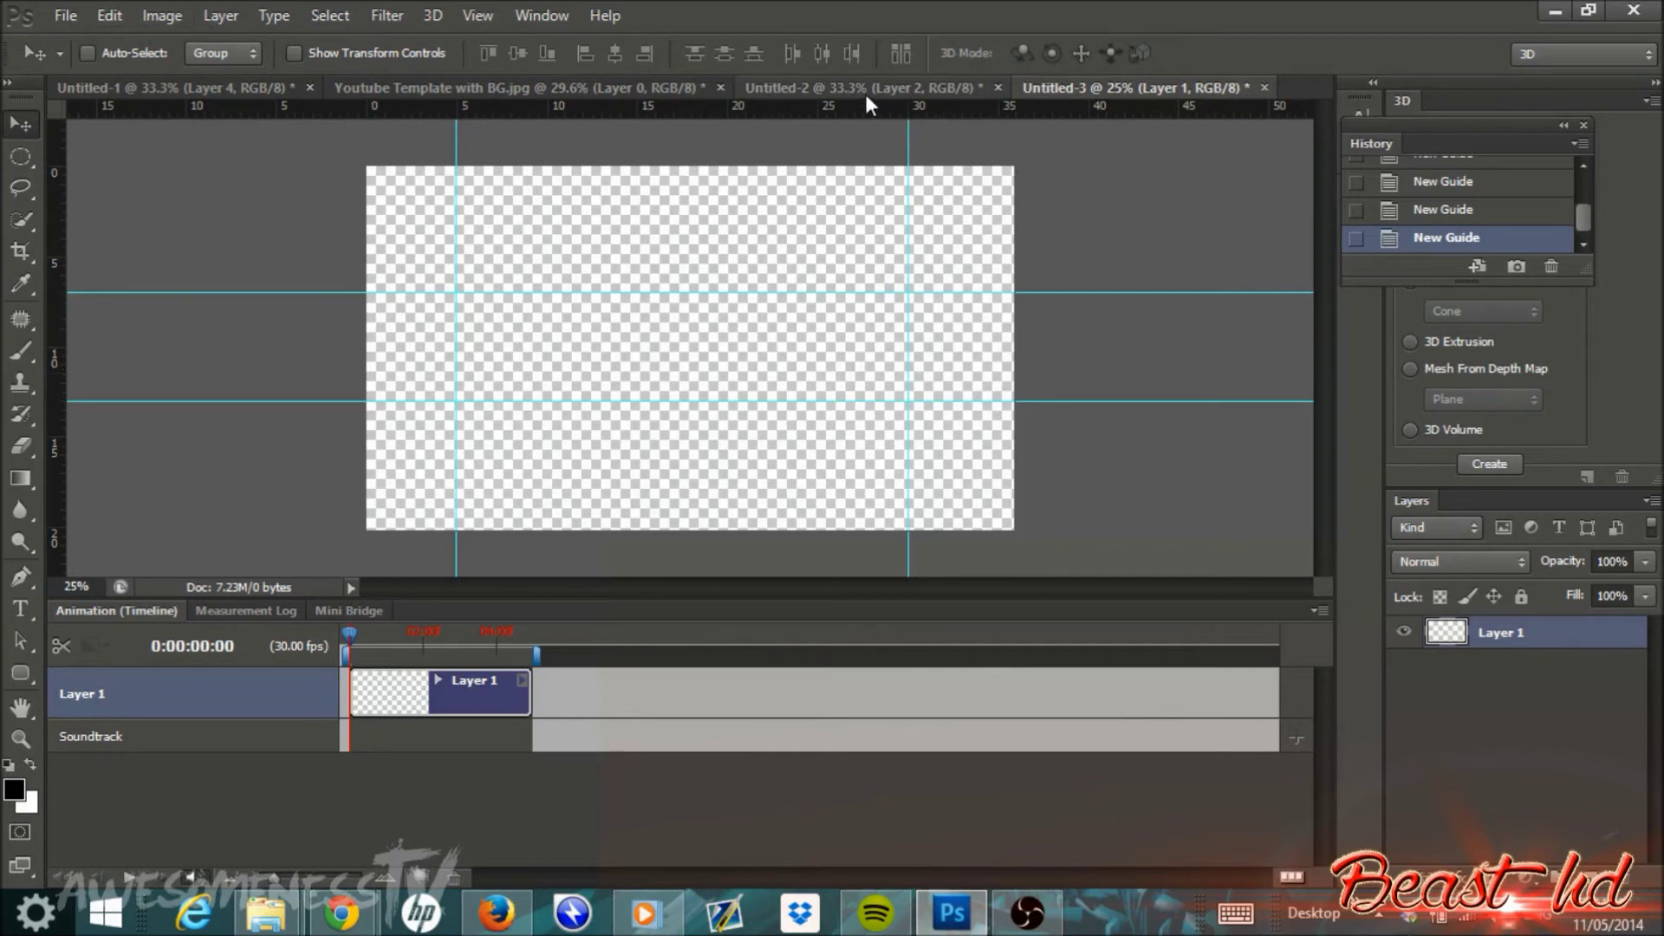
Copy the glowing bokeh background layer from Youtube Template with BG.jpg into Untitled-3 and align it to fill the canvas
click(584, 85)
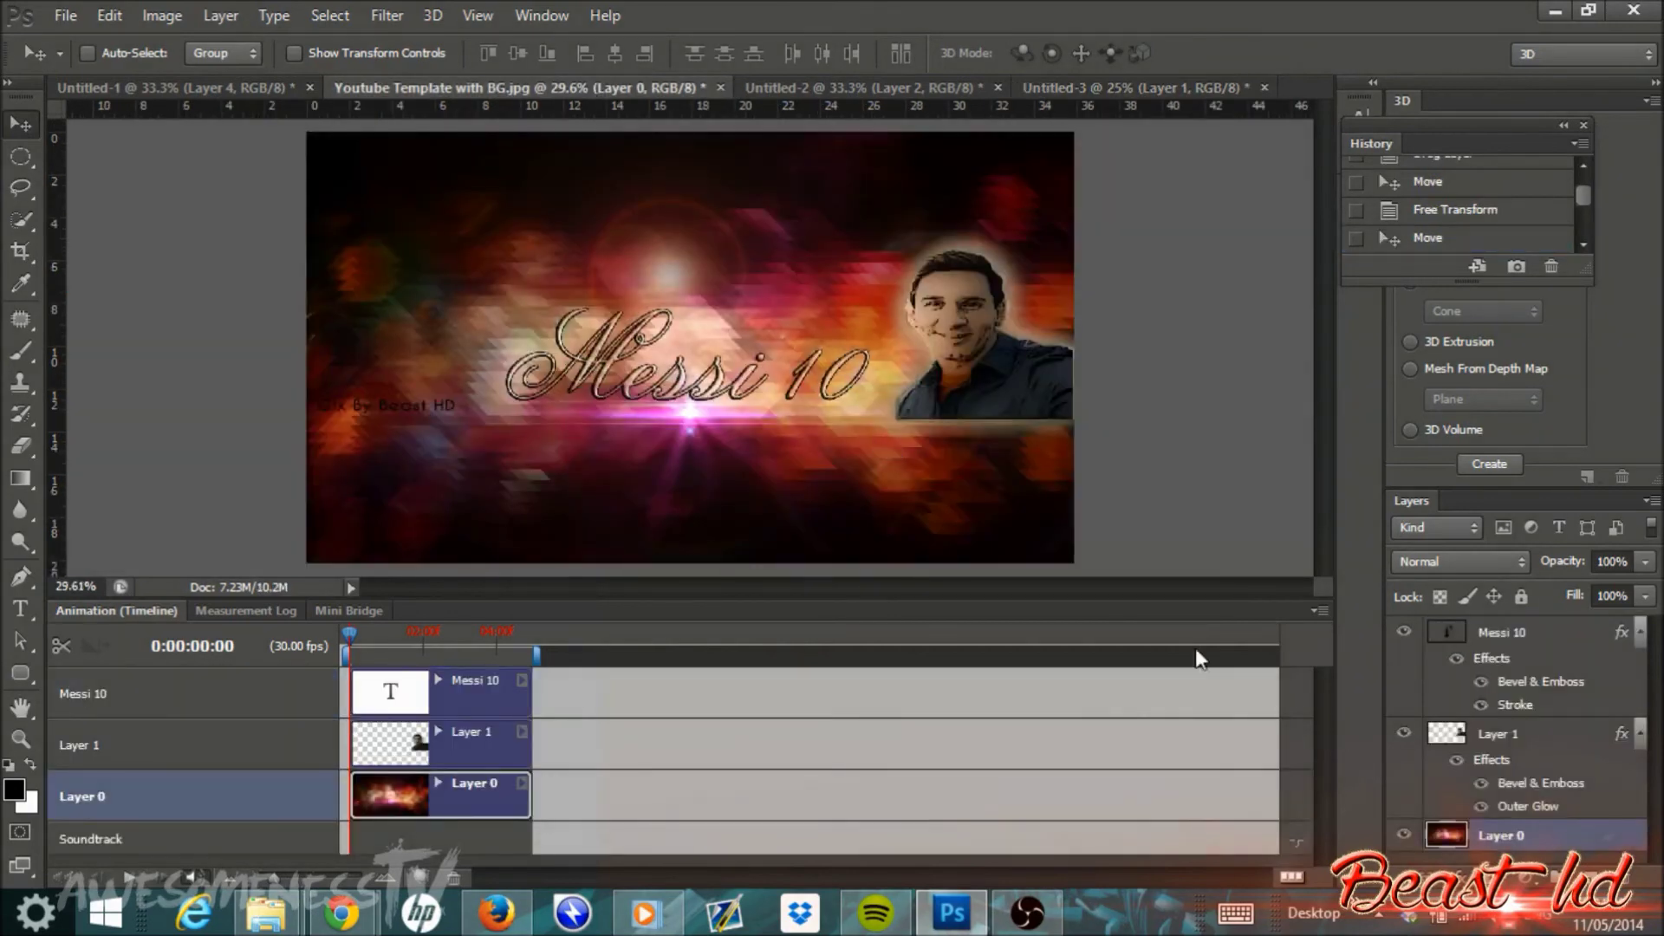
mouse_move(769, 486)
mouse_down()
mouse_move(775, 511)
mouse_move(1142, 98)
mouse_move(733, 346)
mouse_move(768, 458)
mouse_move(756, 481)
mouse_up()
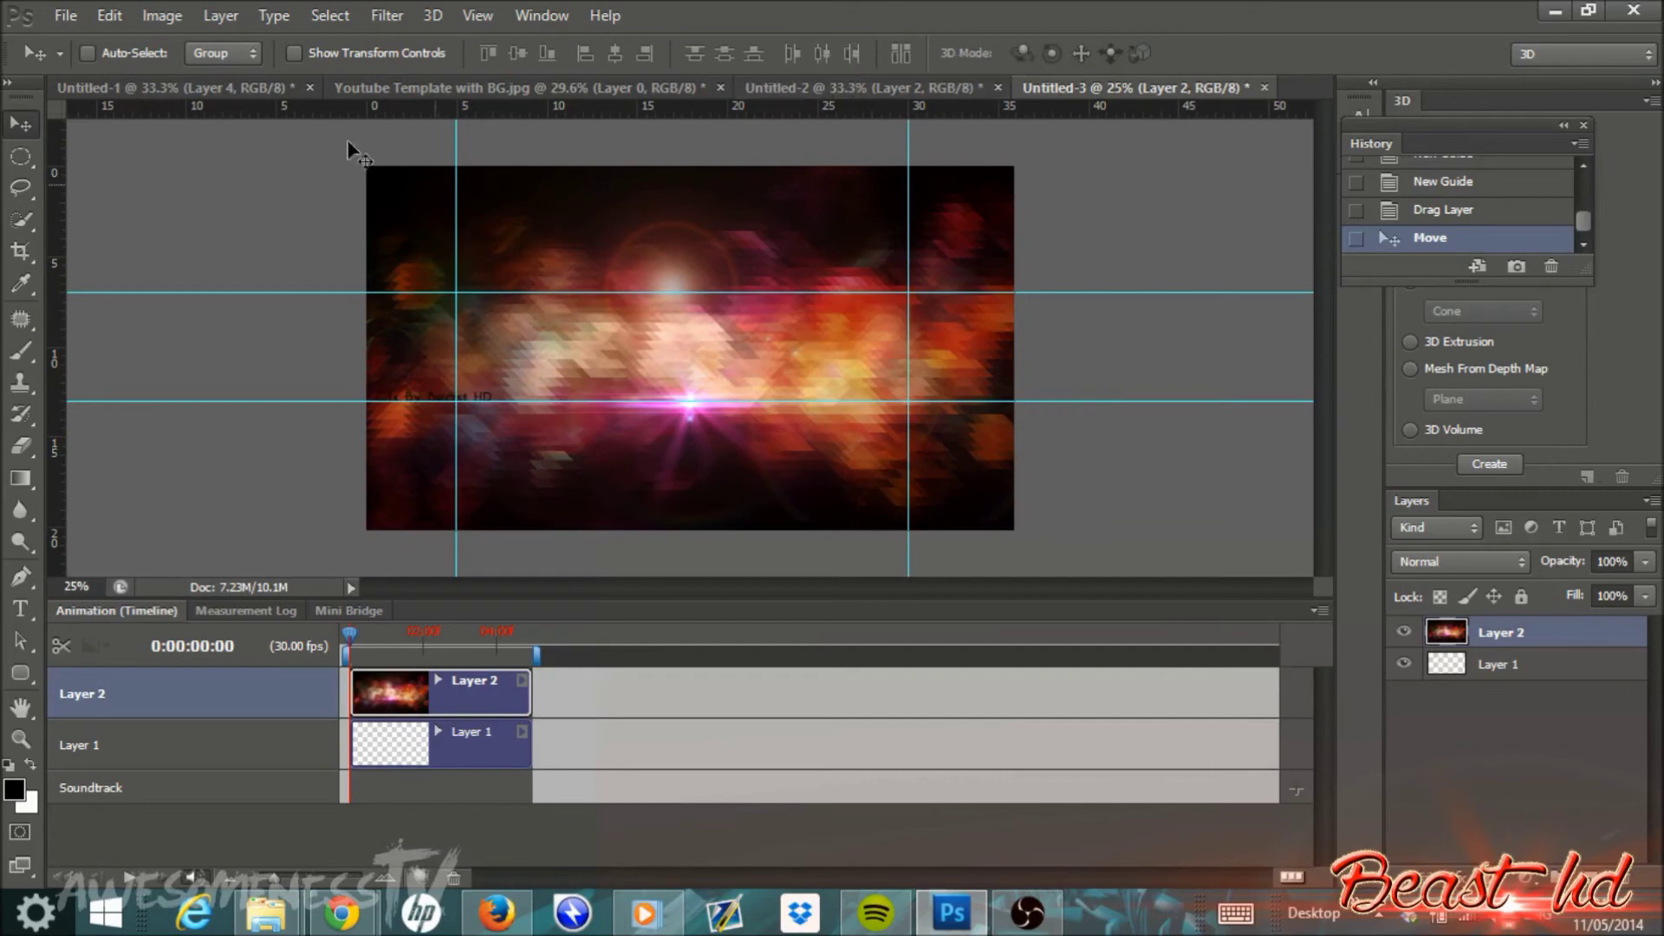
click(62, 14)
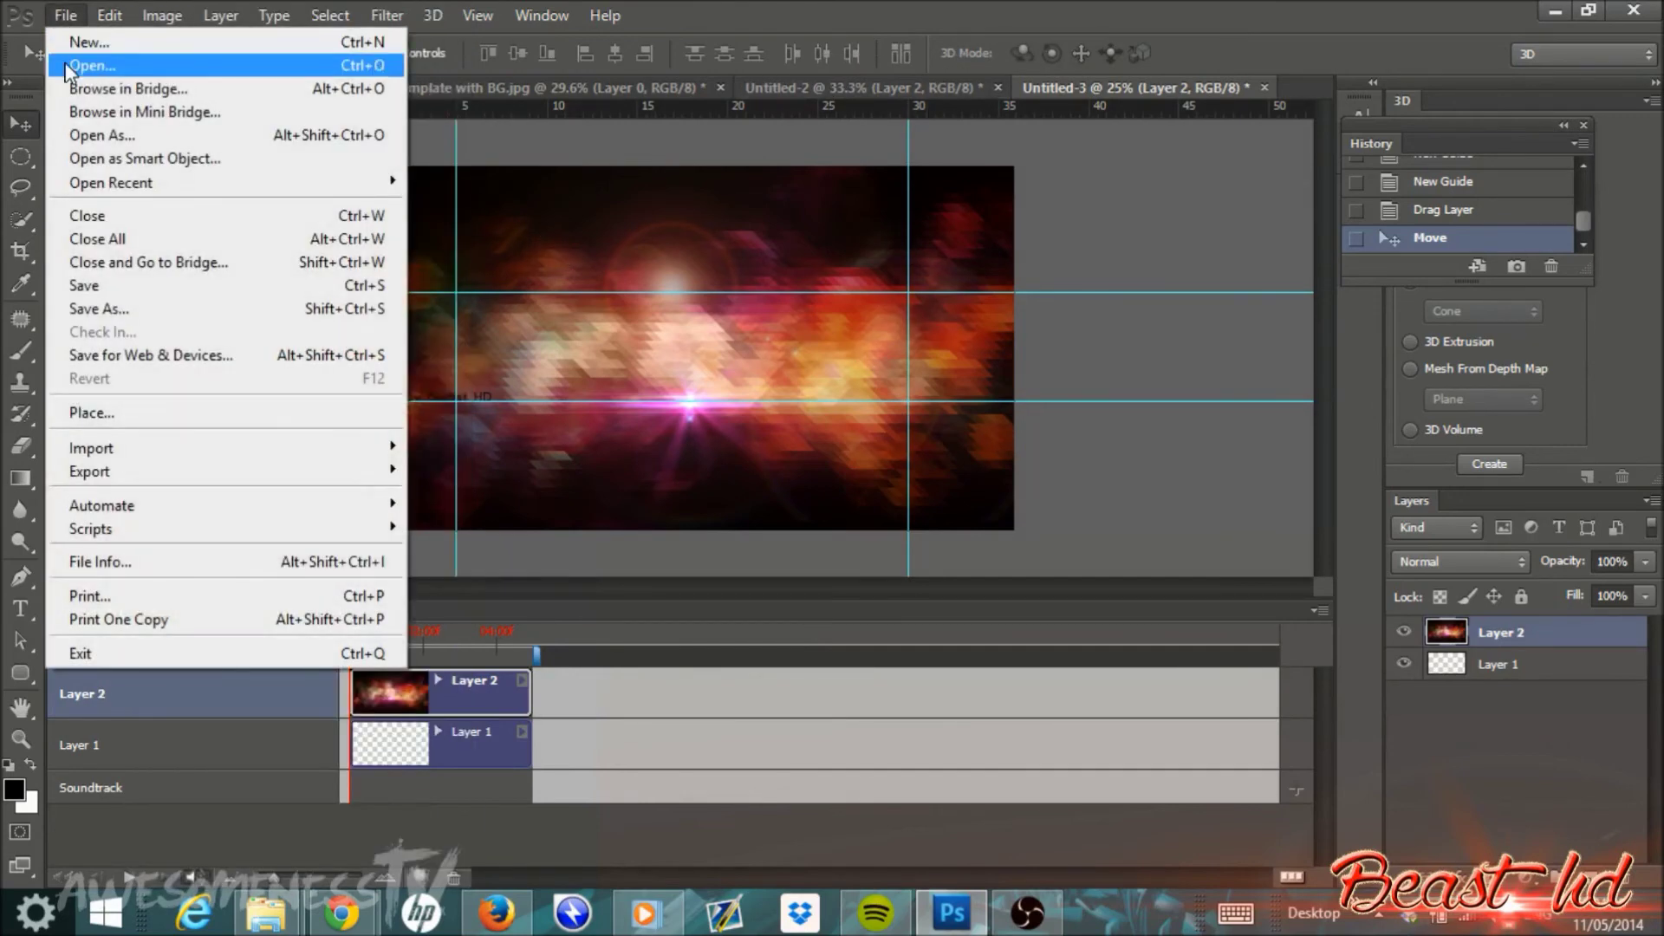
click(1131, 169)
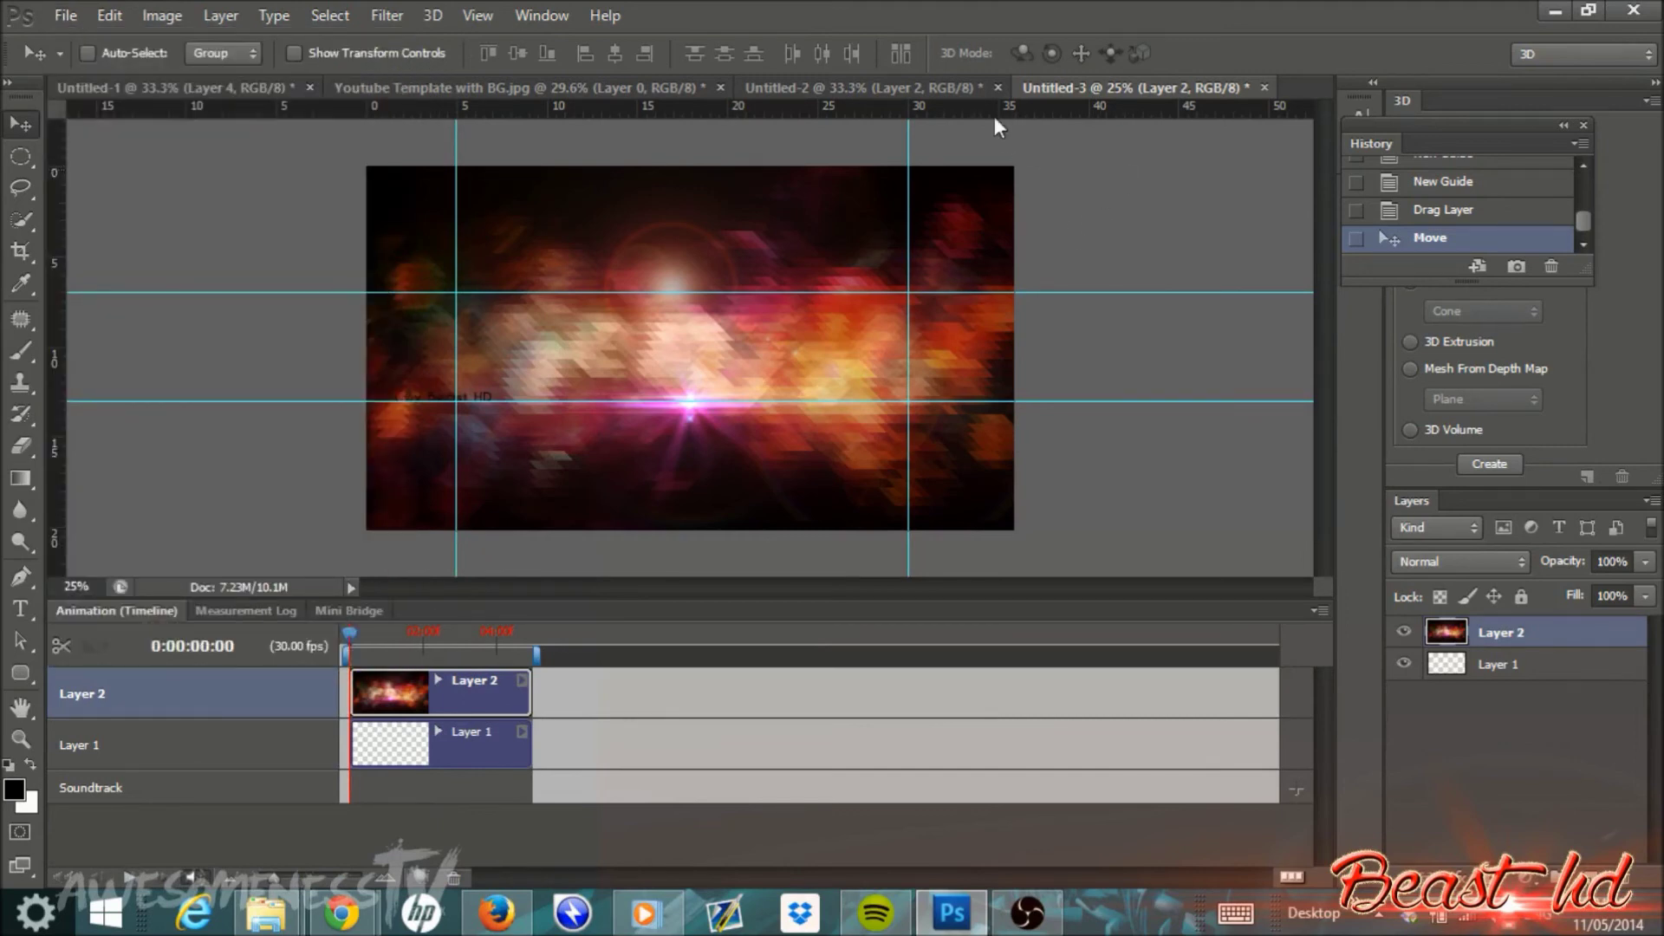
Copy the stylised man's cutout from Untitled-2 into Untitled-3, placing it over the background near the second vertical guide
click(851, 86)
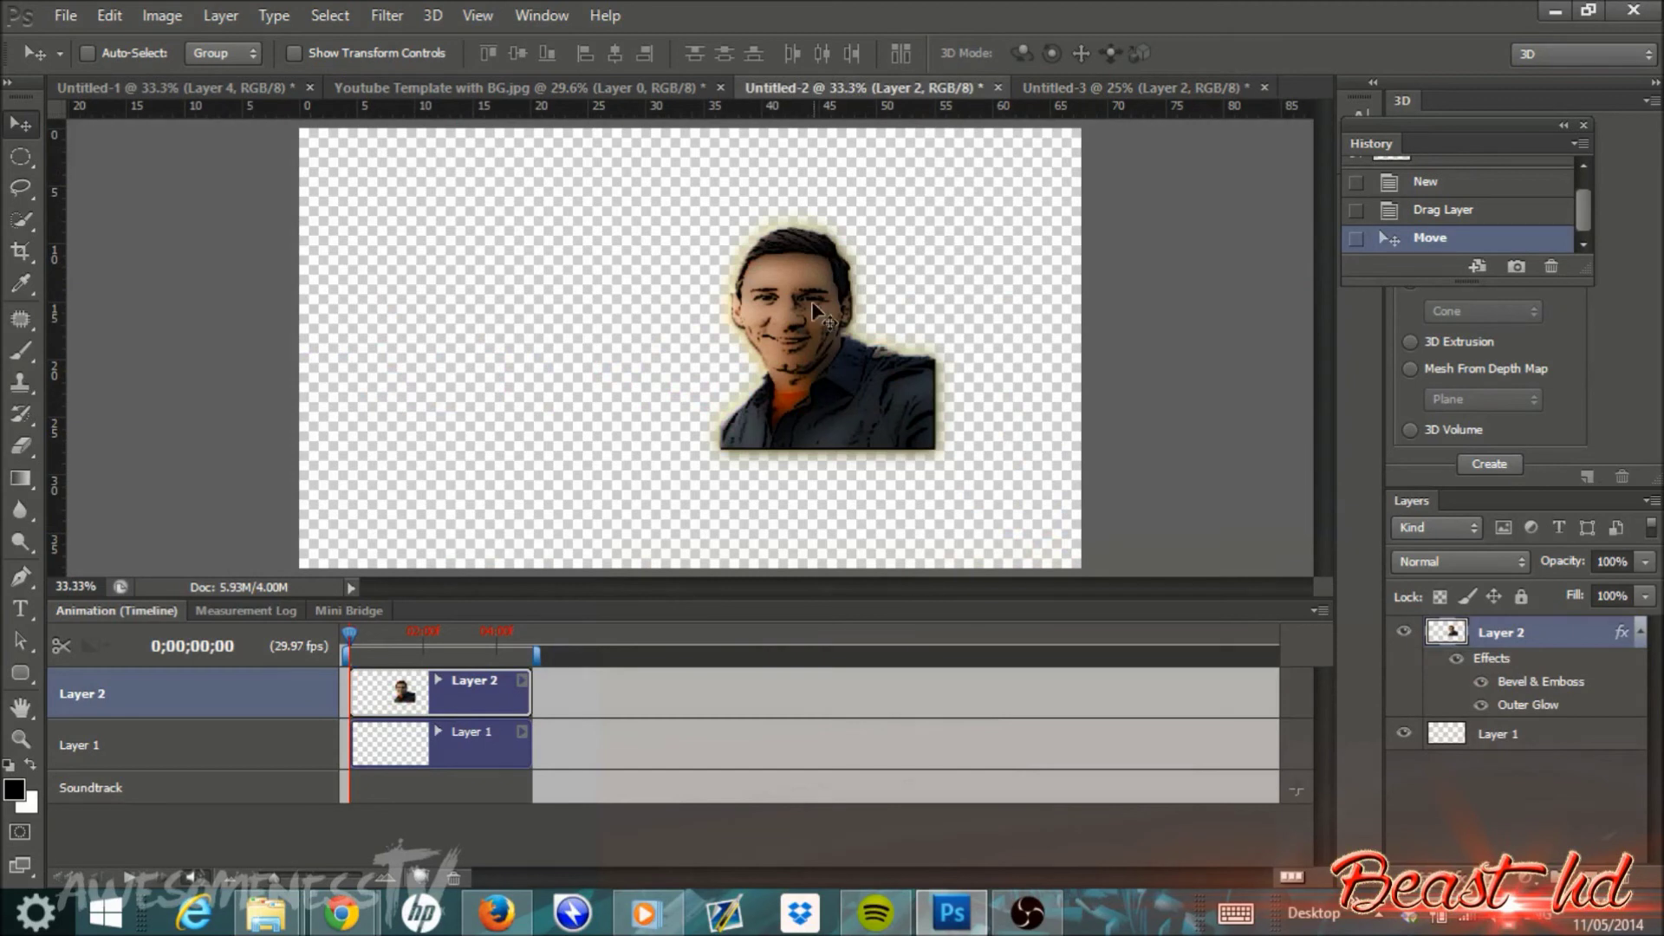
drag(832, 403, 847, 355)
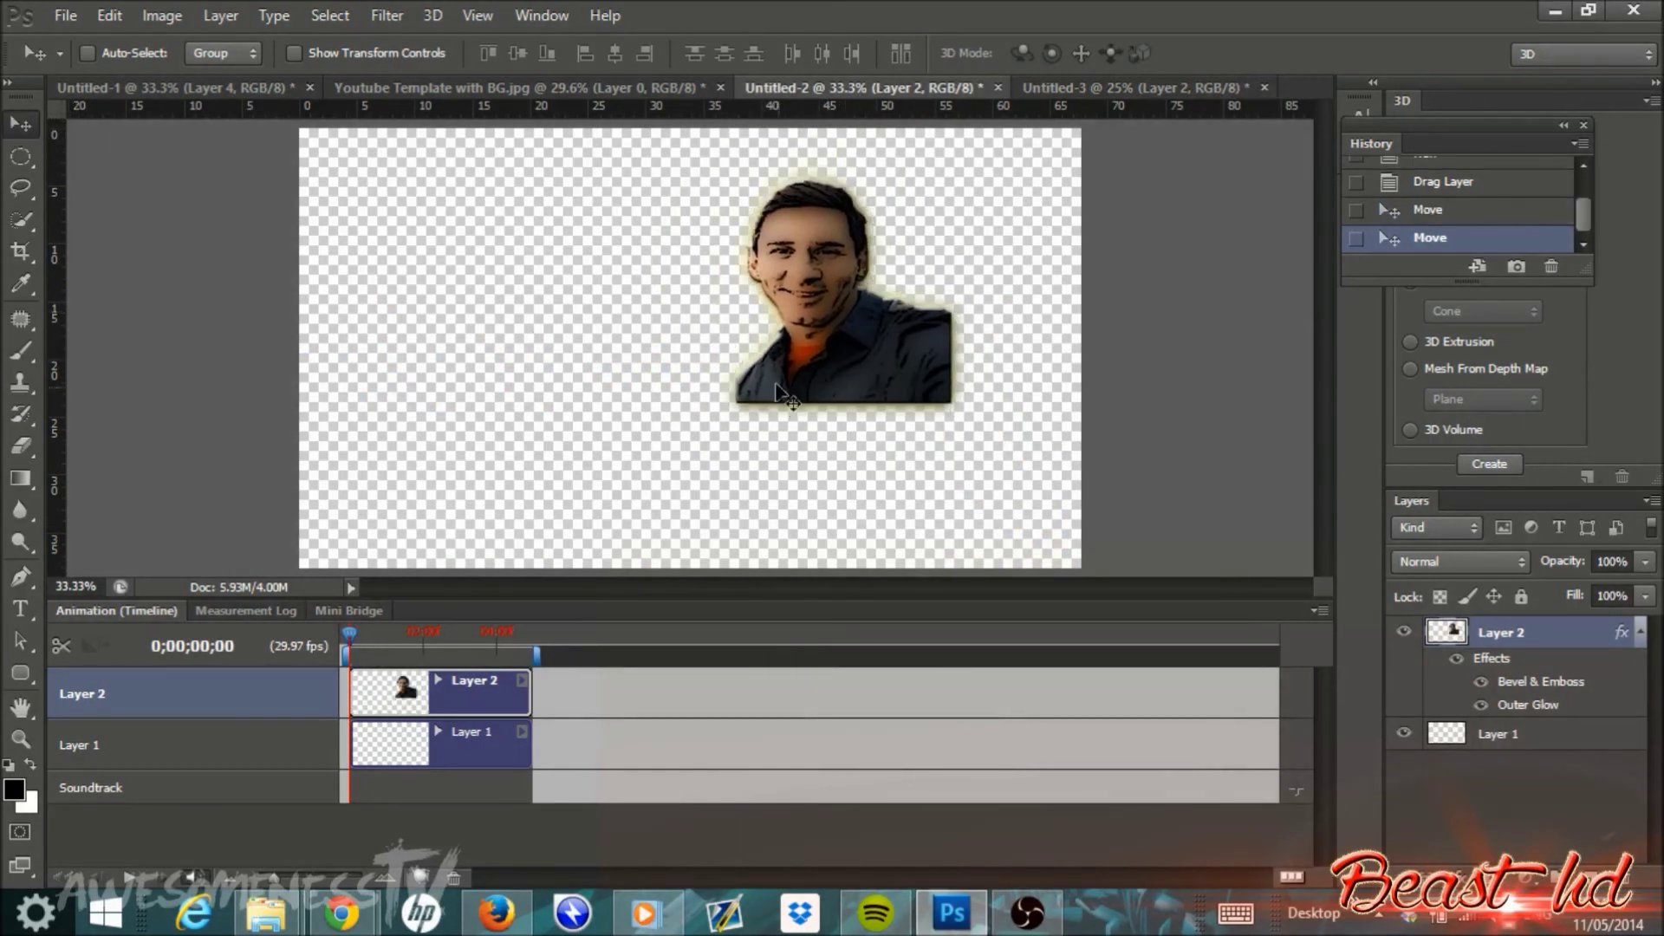
drag(823, 381, 839, 351)
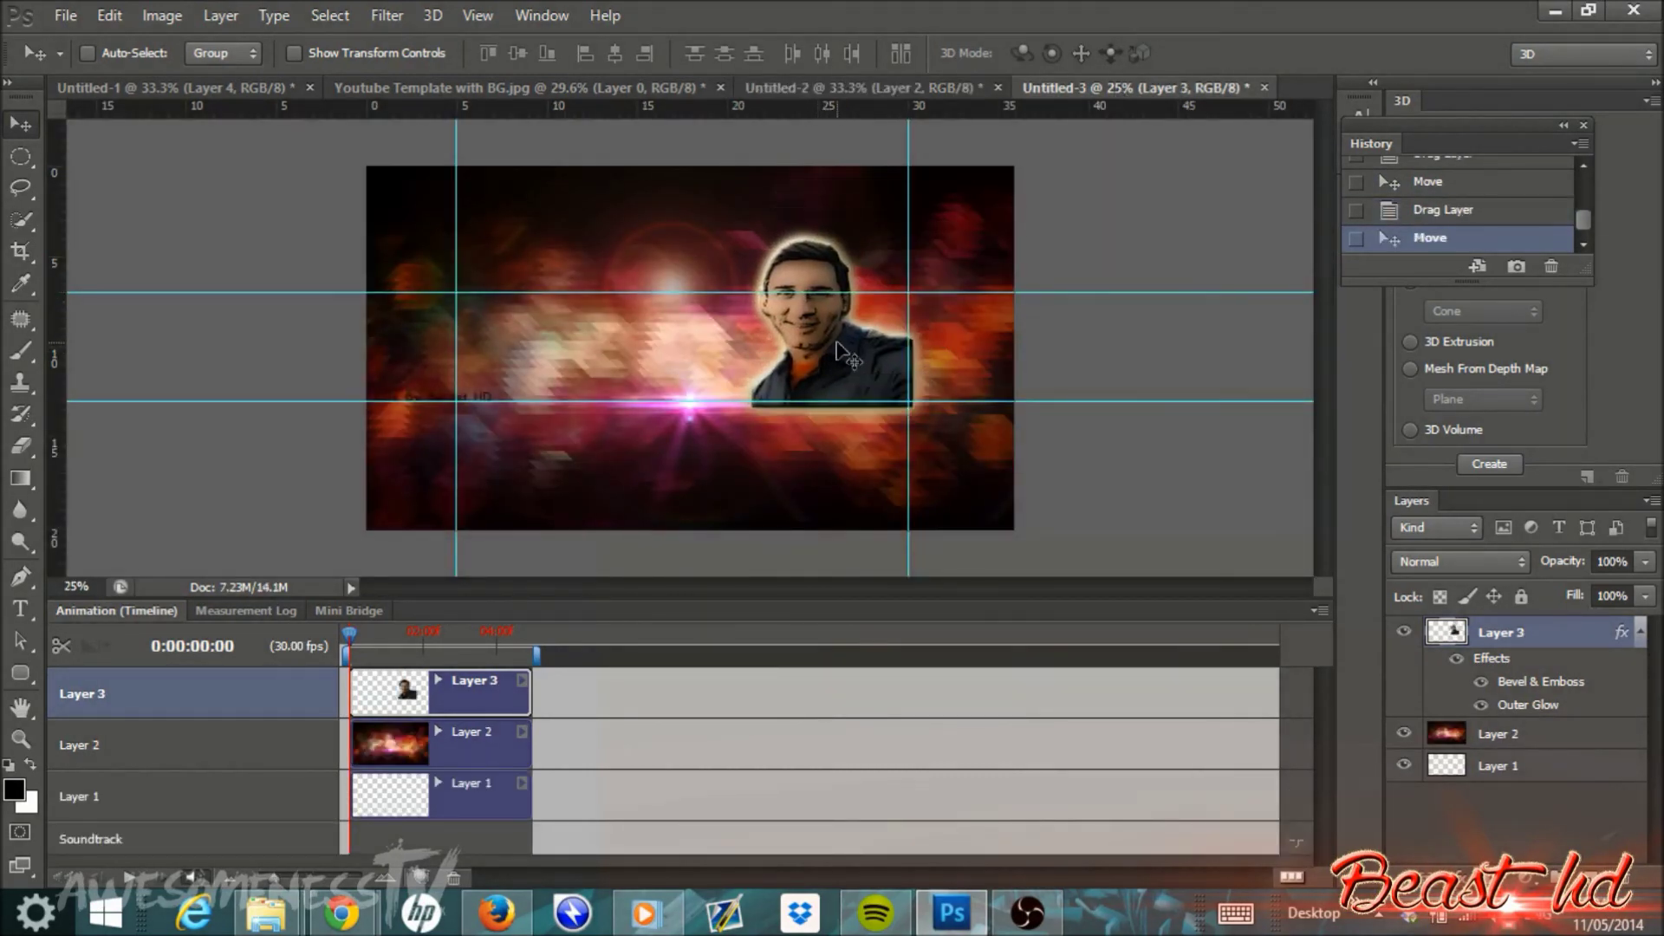
Scale the cutout to 77.81% width and 65.80% height and fit it into the right end of the area framed by the guides
key(ctrl+t)
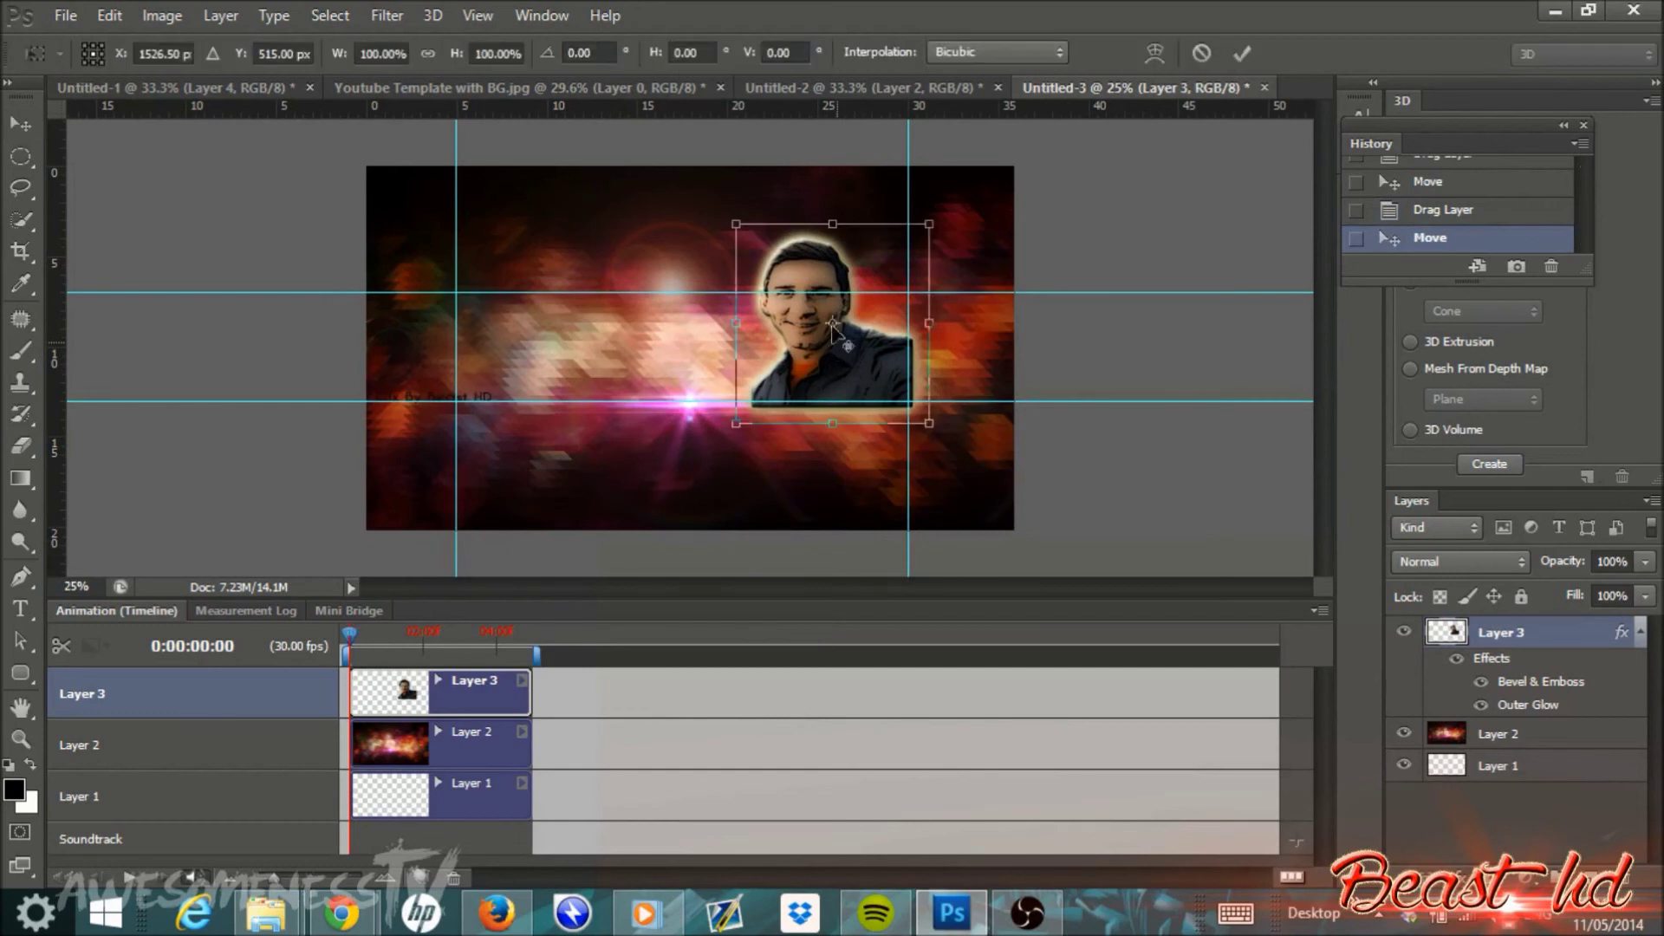
drag(736, 224, 779, 293)
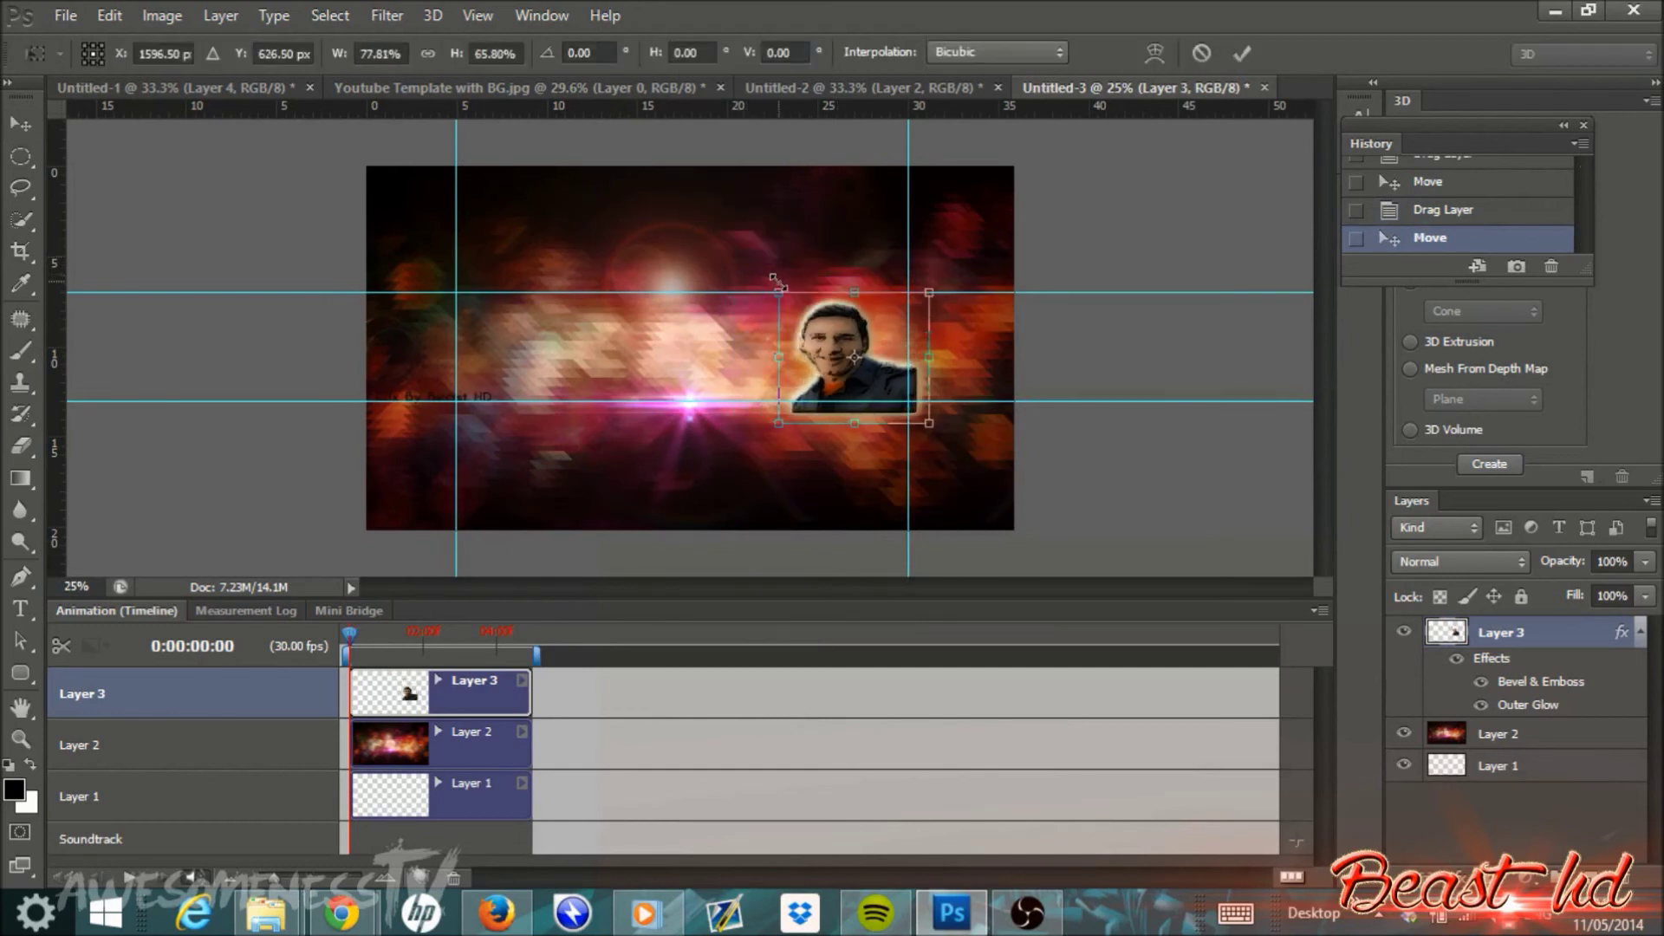
drag(892, 396, 882, 386)
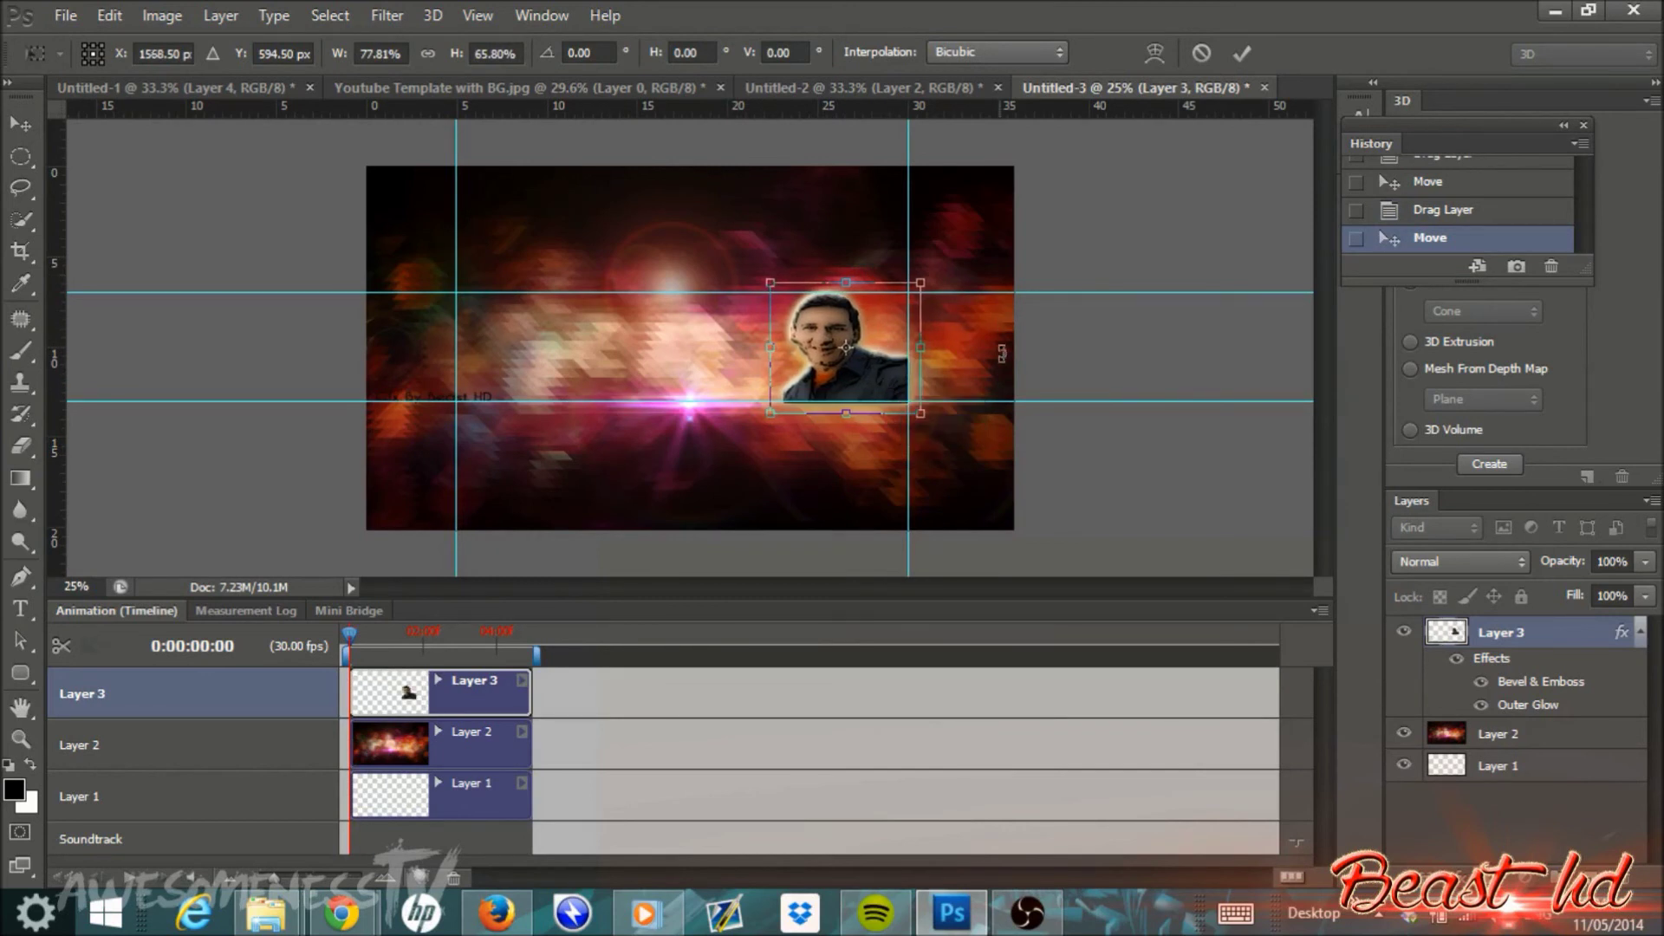
click(1241, 53)
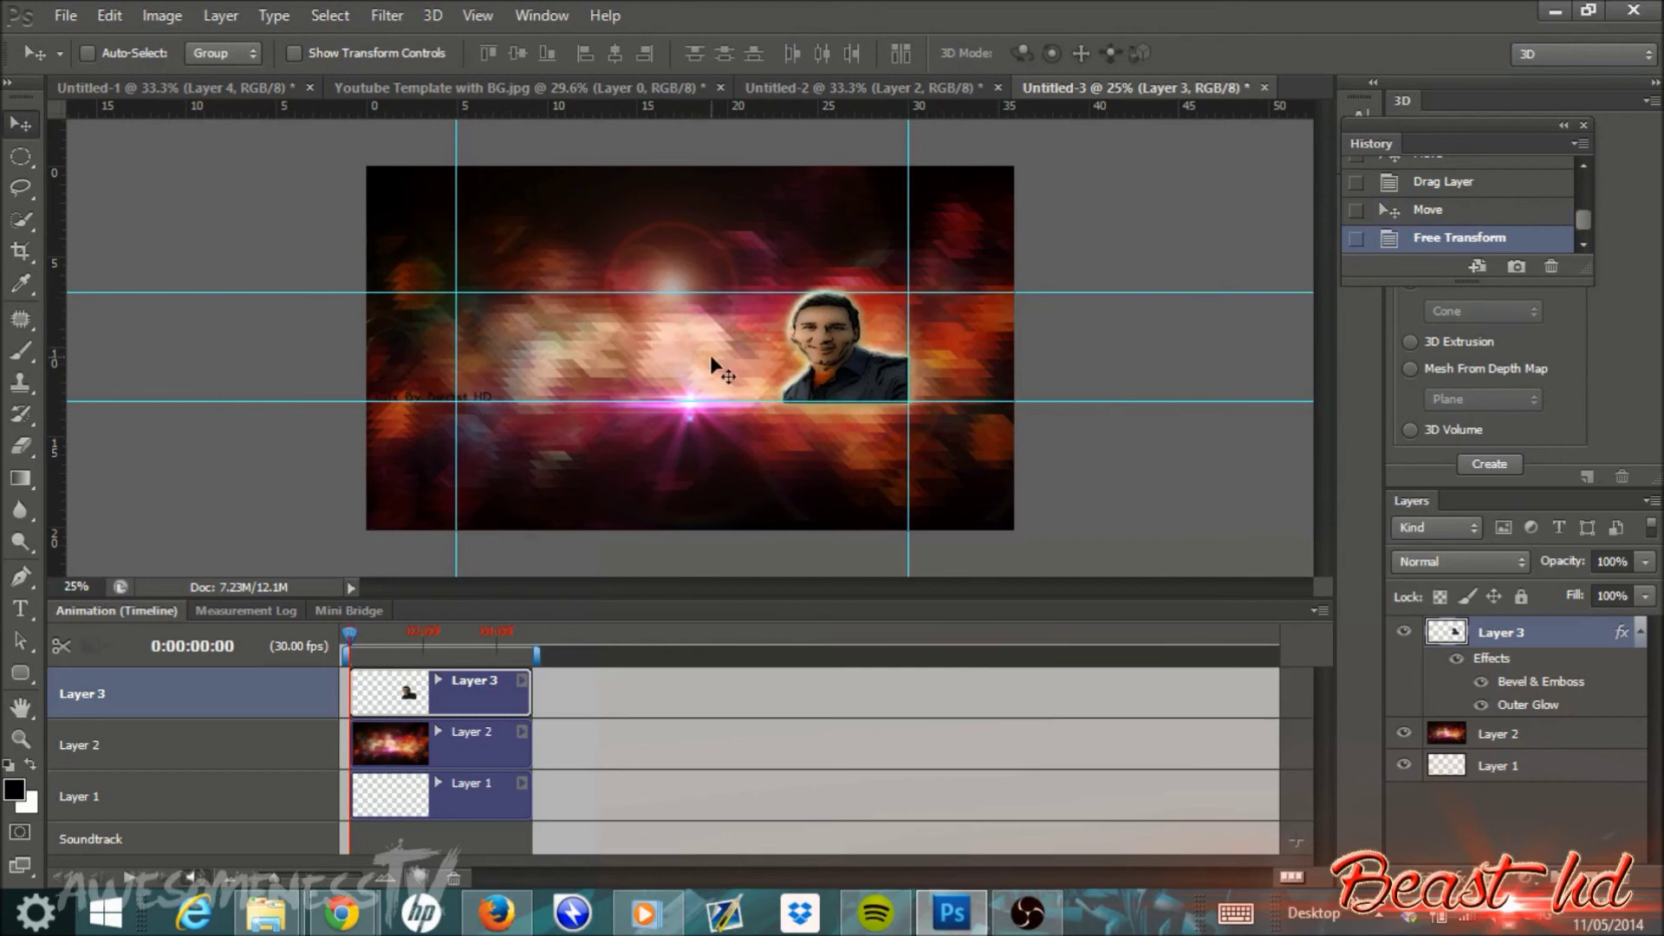
drag(862, 376, 857, 379)
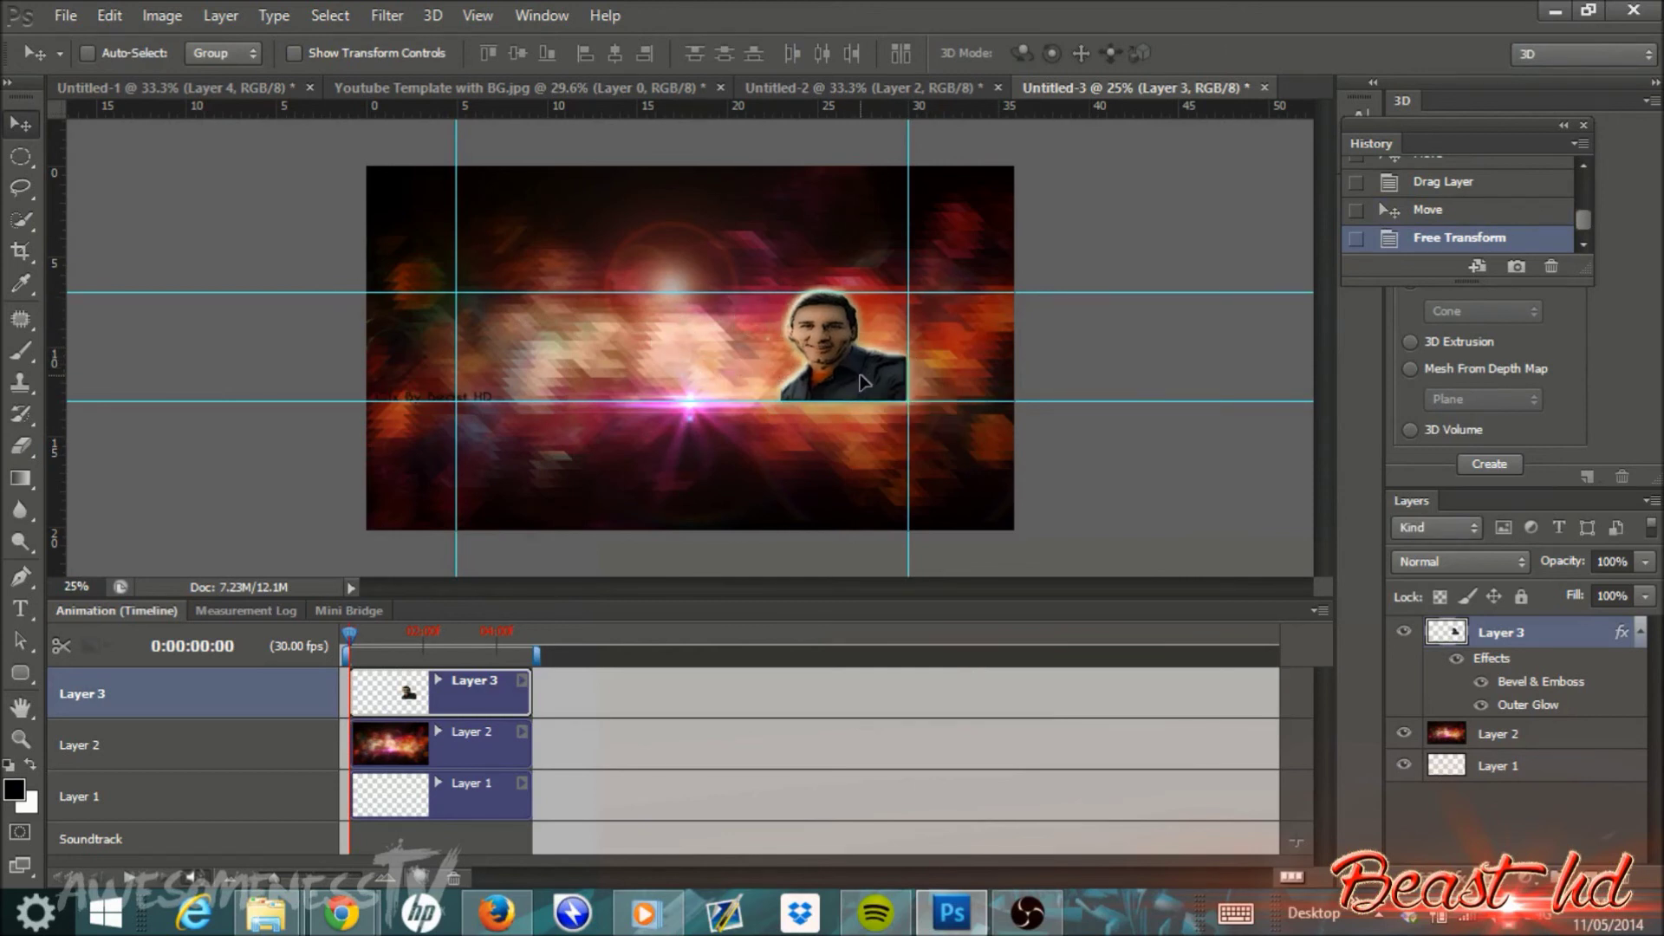
Add the white text "Messi 10" in 135 pt FlemishScript BT and position it between the horizontal guides, left of the cutout
click(21, 608)
drag(521, 297, 768, 401)
text(Messi)
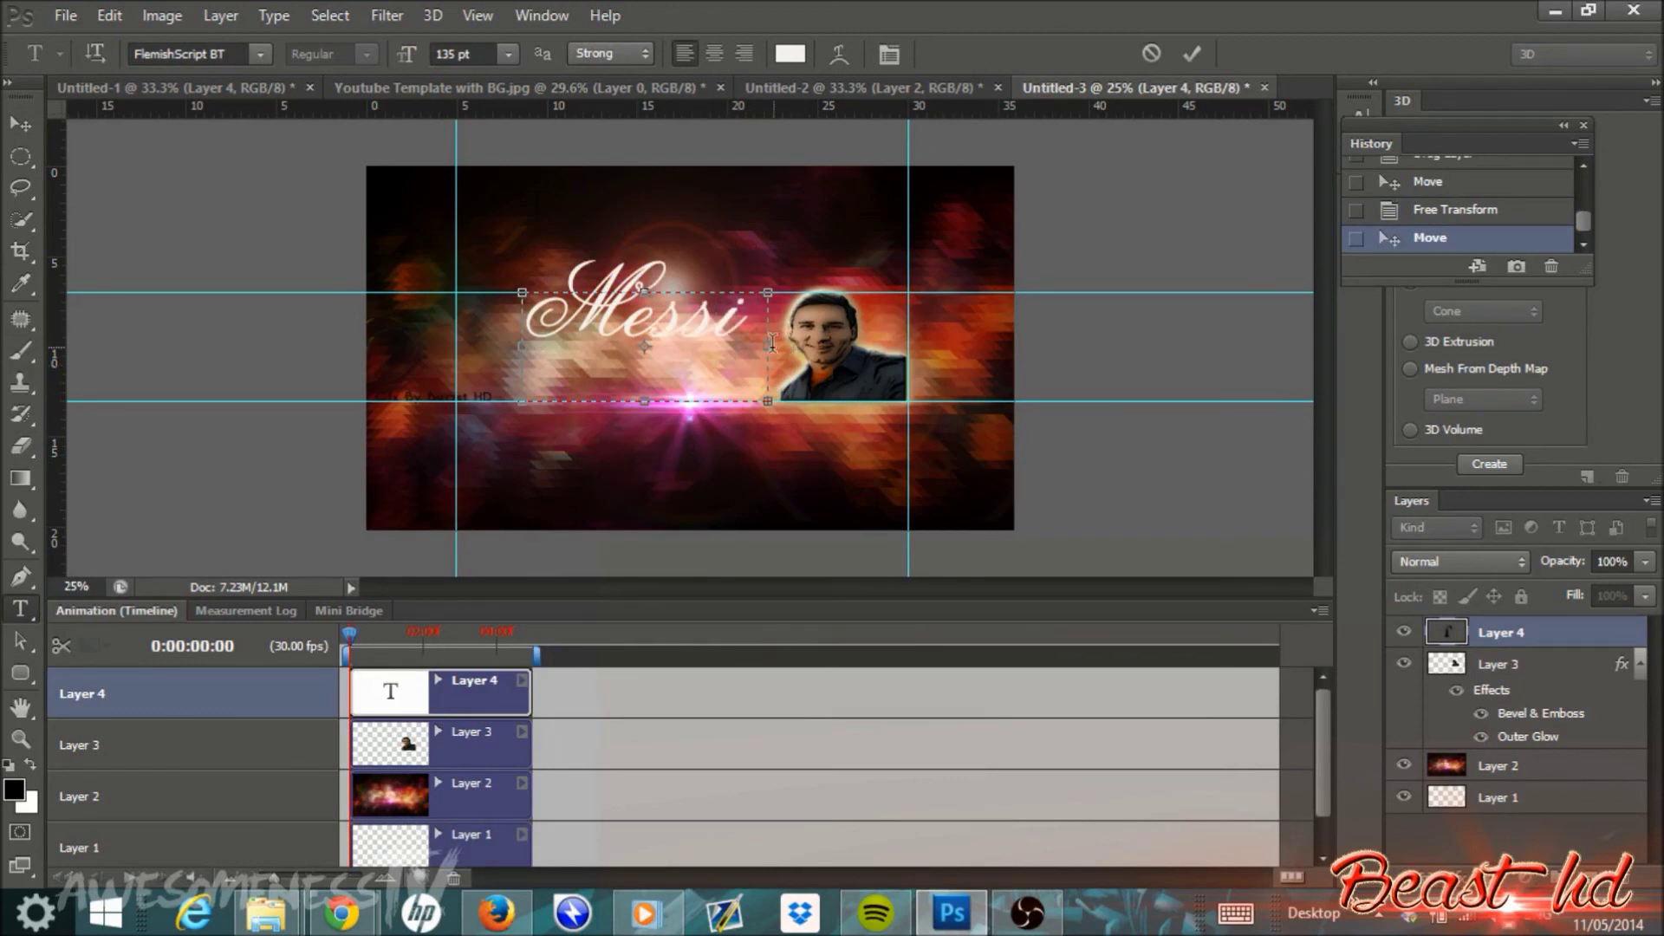
drag(770, 347, 951, 347)
text(10)
click(1191, 54)
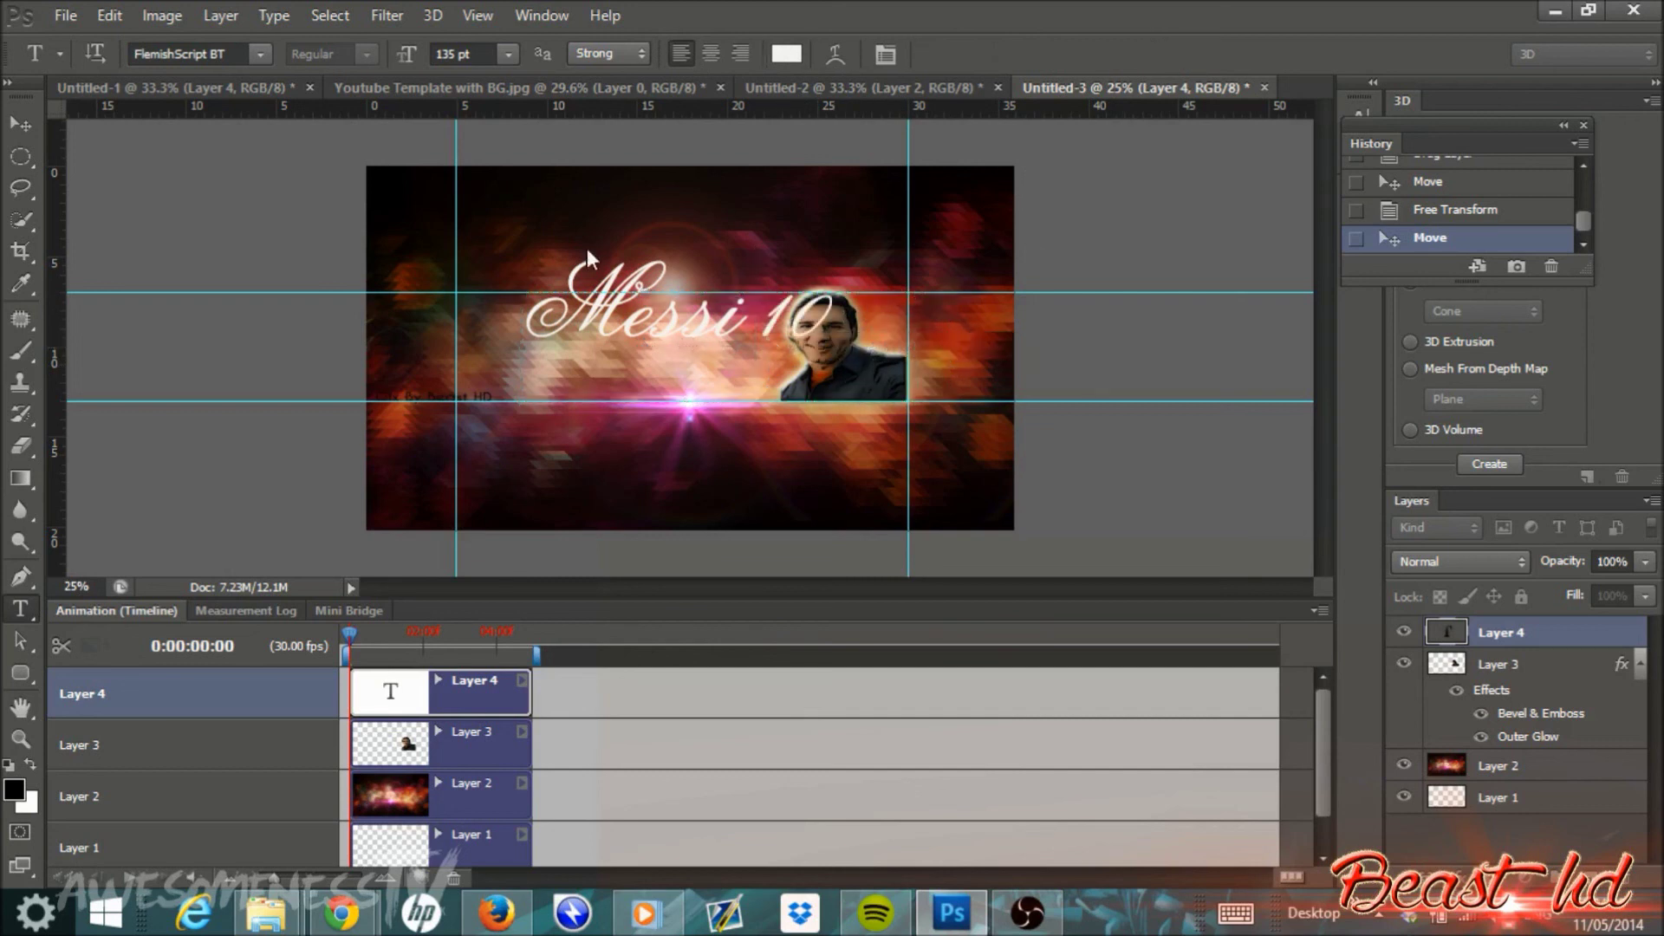
click(19, 124)
drag(656, 325, 606, 360)
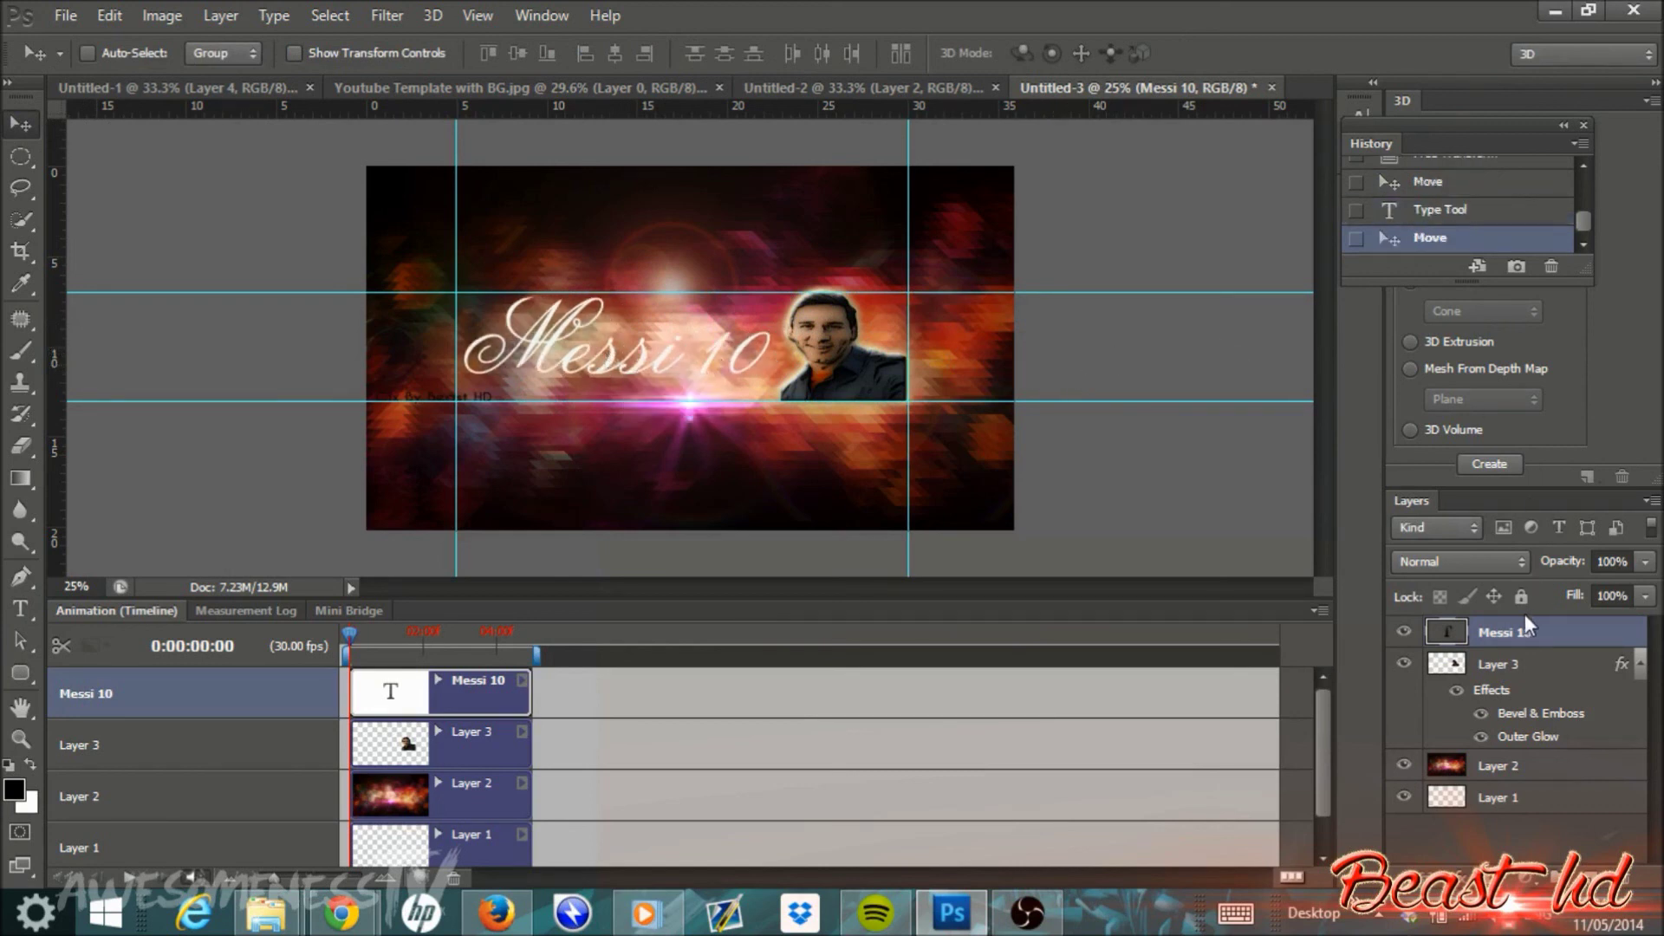
Try the Lighten blend mode on the "Messi 10" text layer and switch it to Soft Light
click(1522, 563)
click(1412, 186)
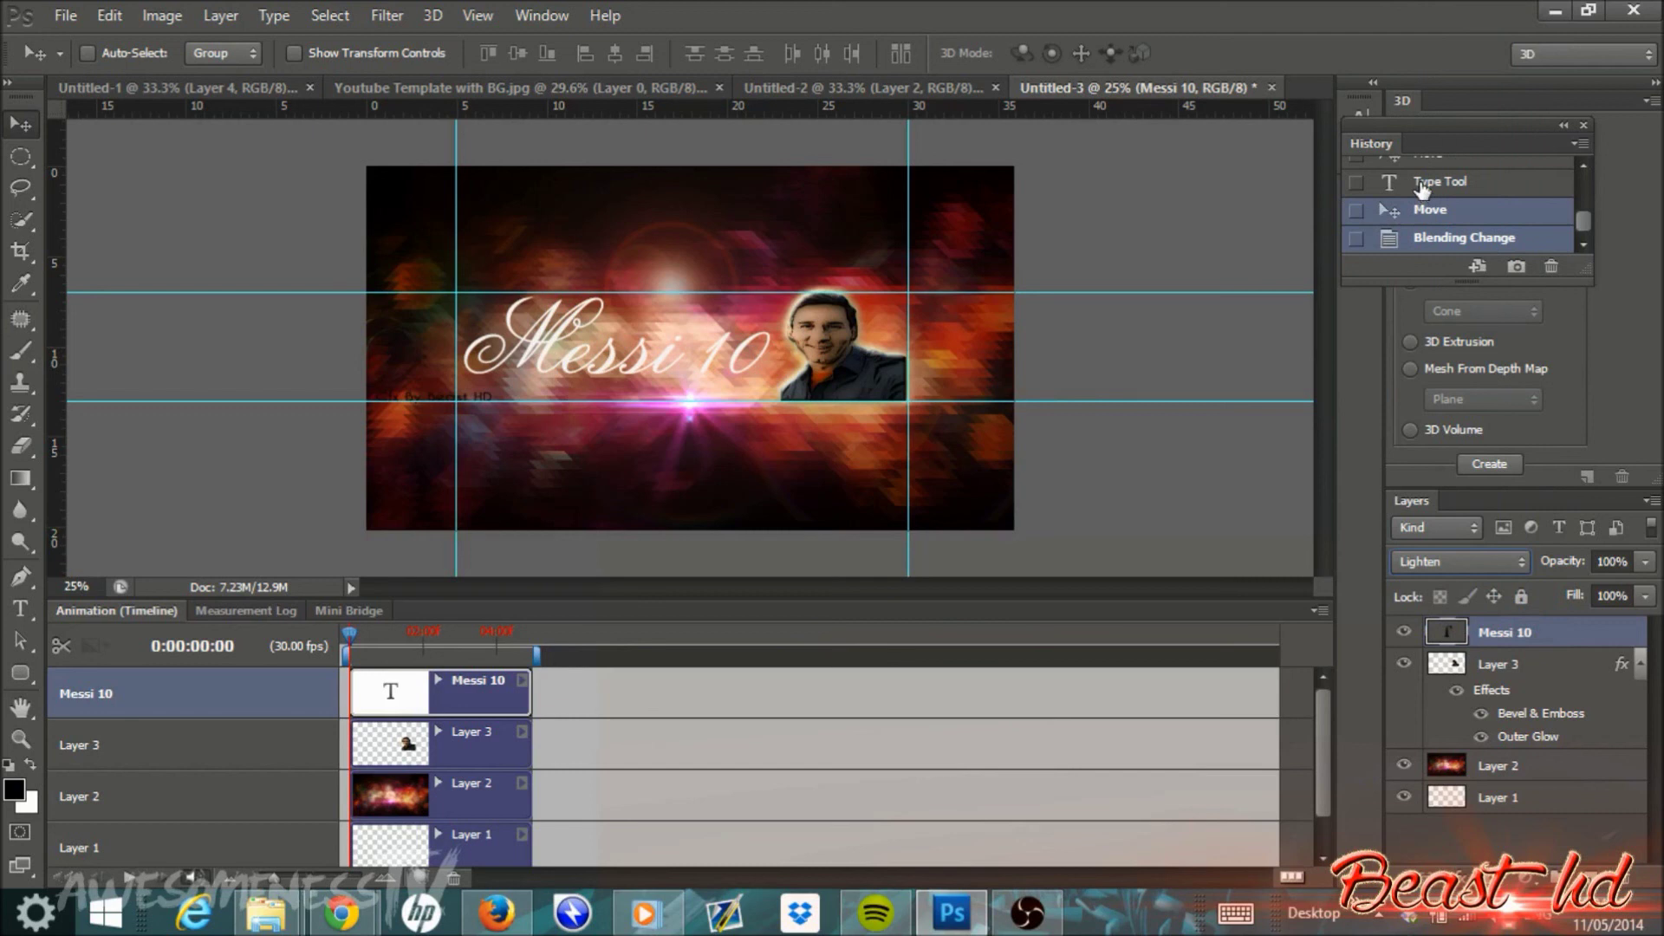
click(1509, 572)
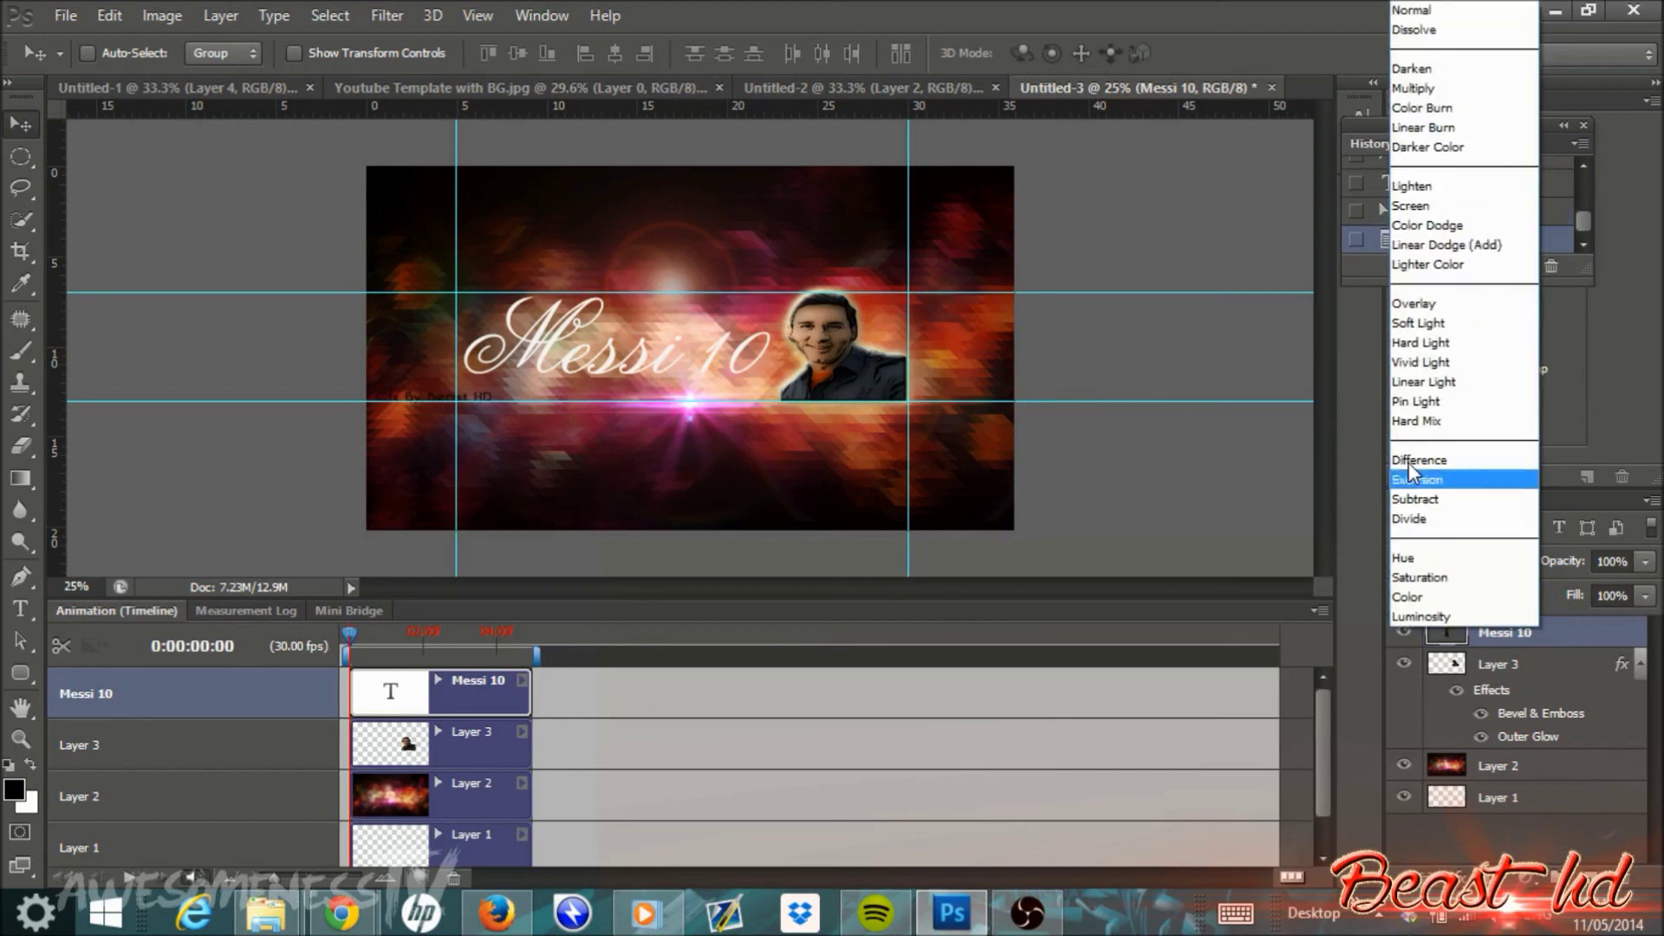
click(1412, 323)
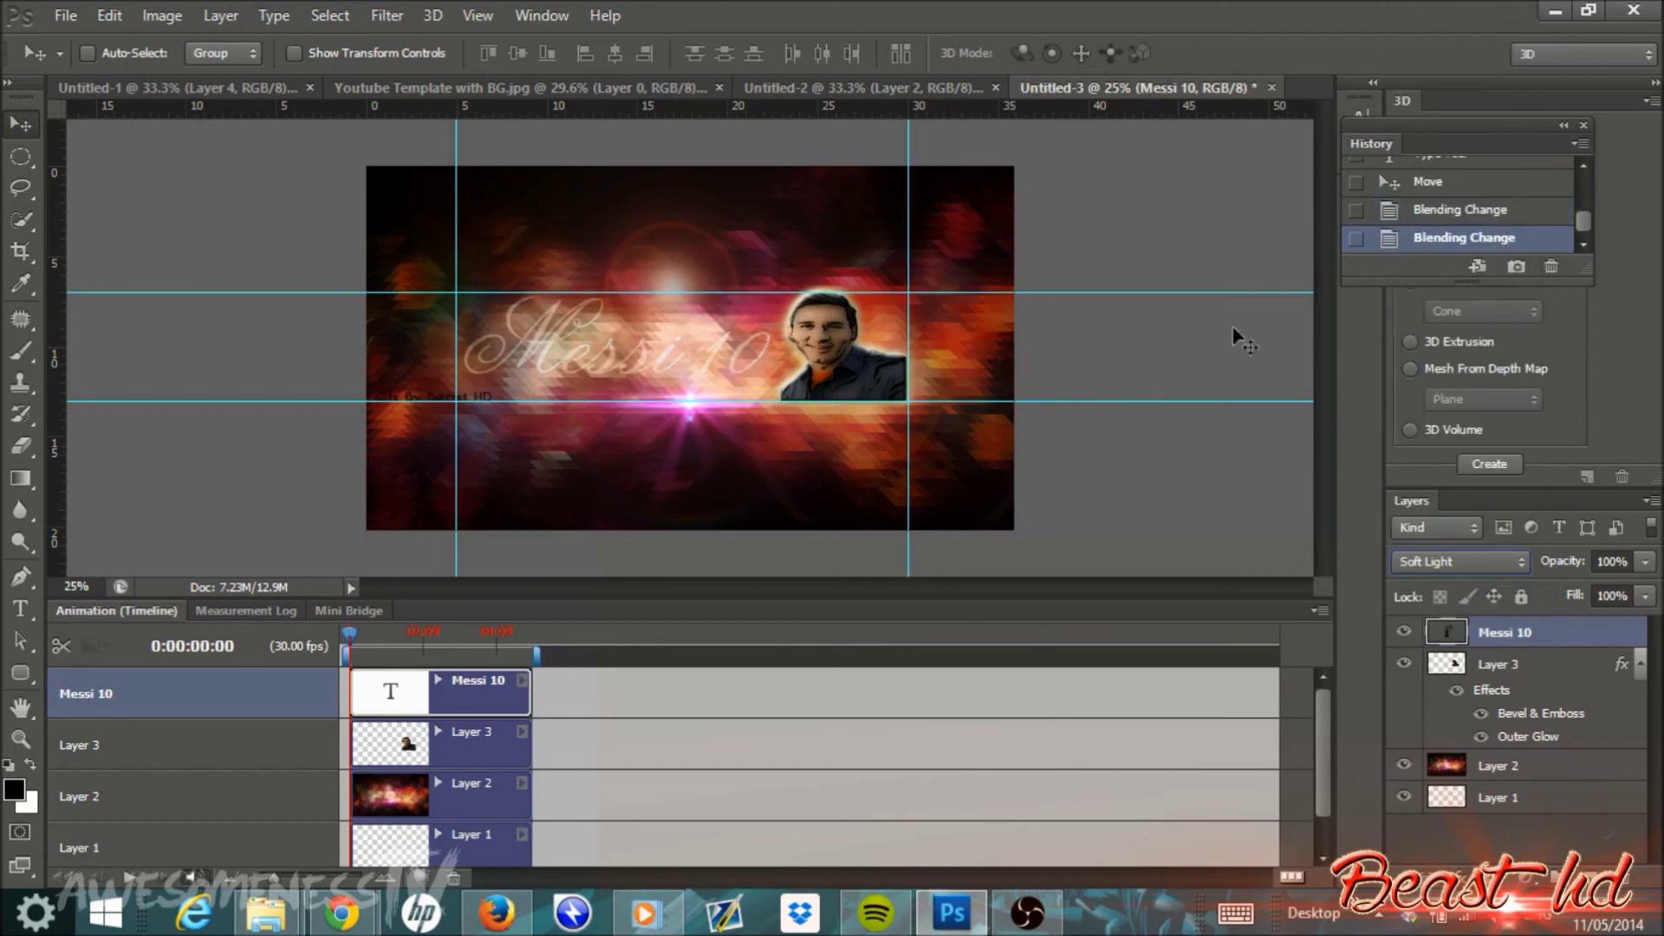
click(651, 366)
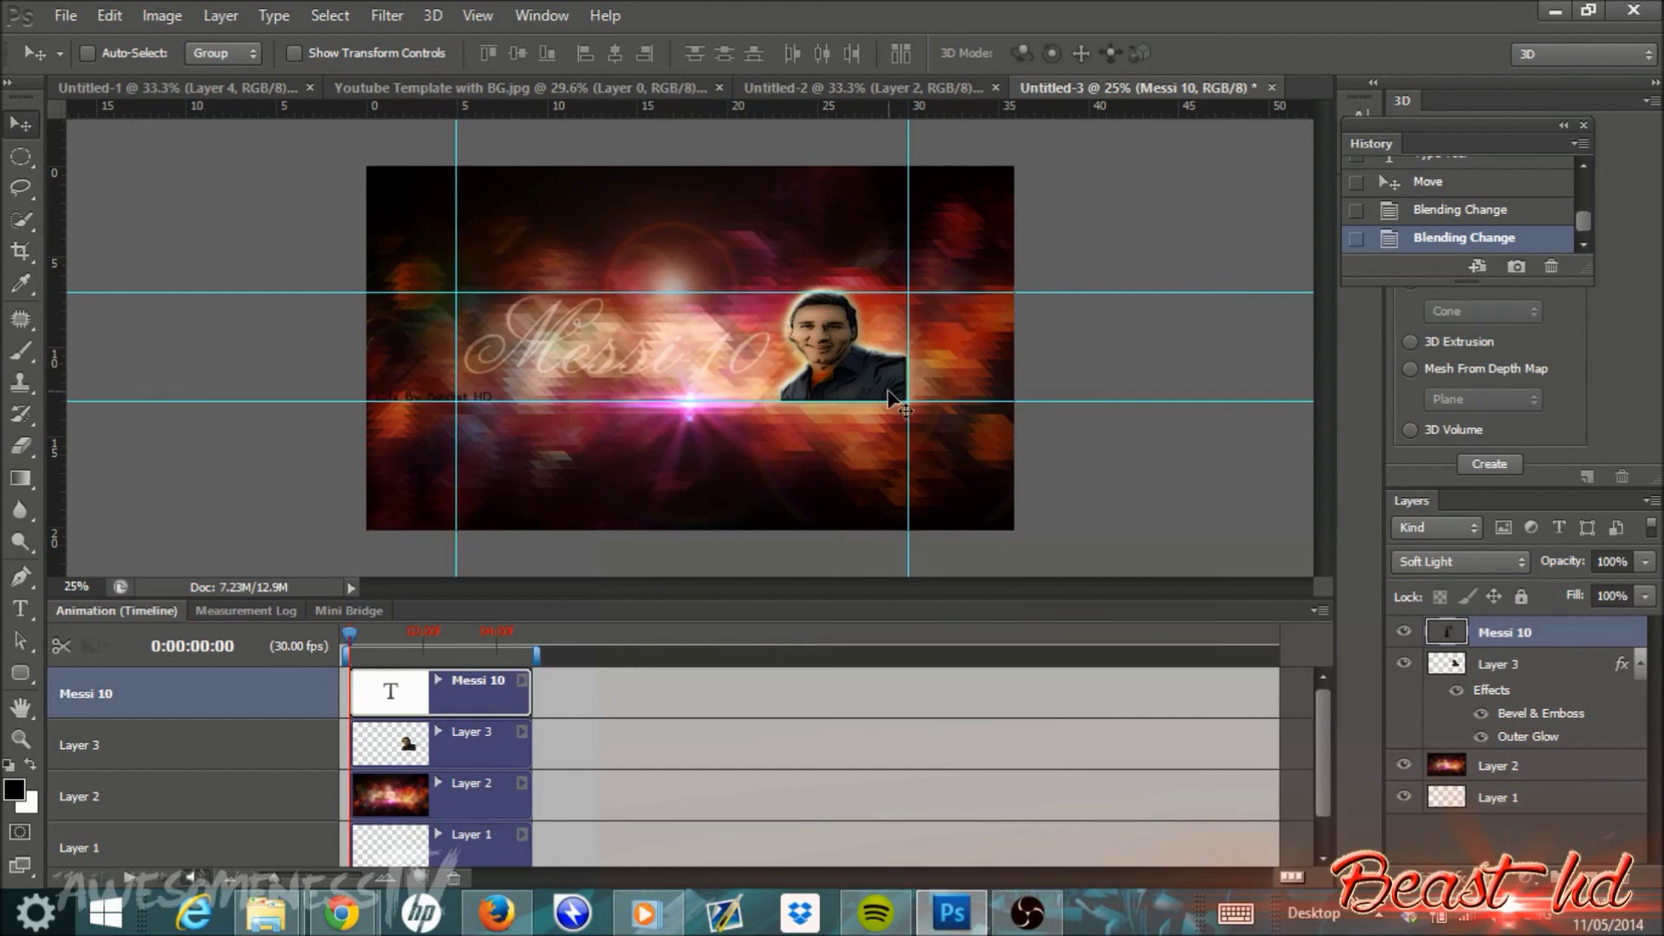